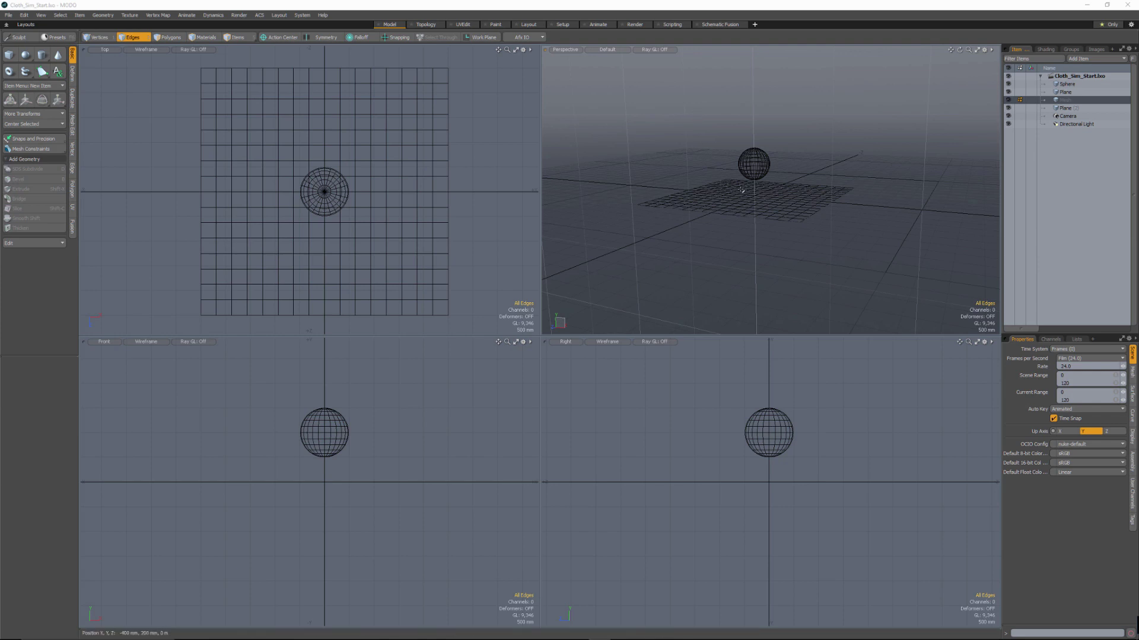
Delete the empty mesh item listed between the two planes.
{"action": "left_click_drag", "start_coordinate": [819, 215], "coordinate": [860, 170], "text": "alt"}
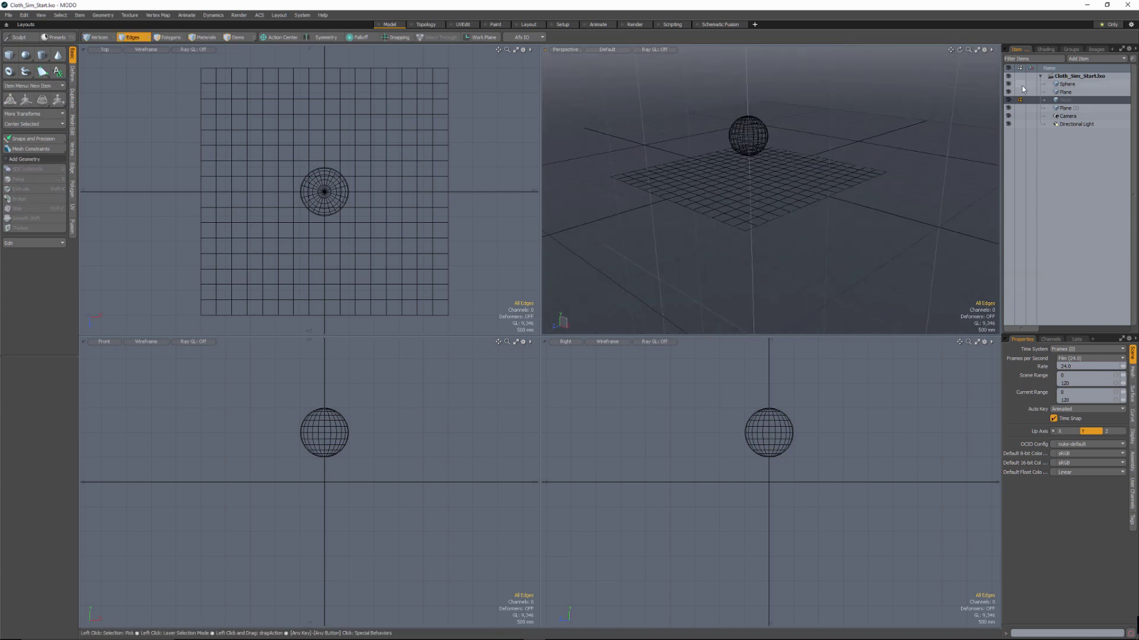
{"action": "left_click", "coordinate": [1066, 84]}
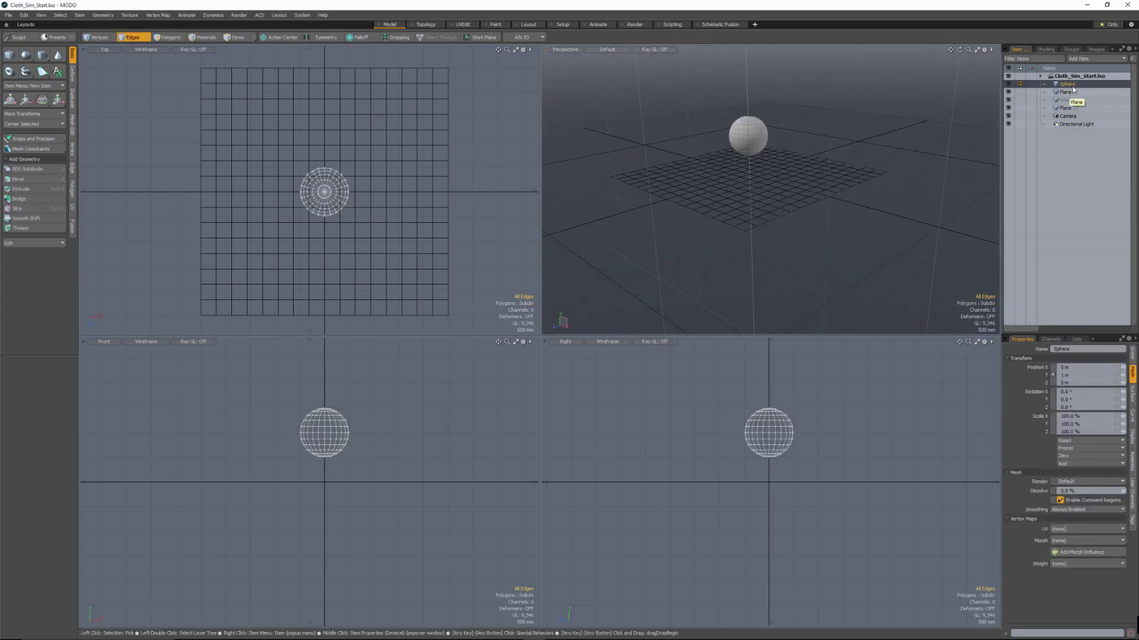
{"action": "left_click", "coordinate": [1067, 93]}
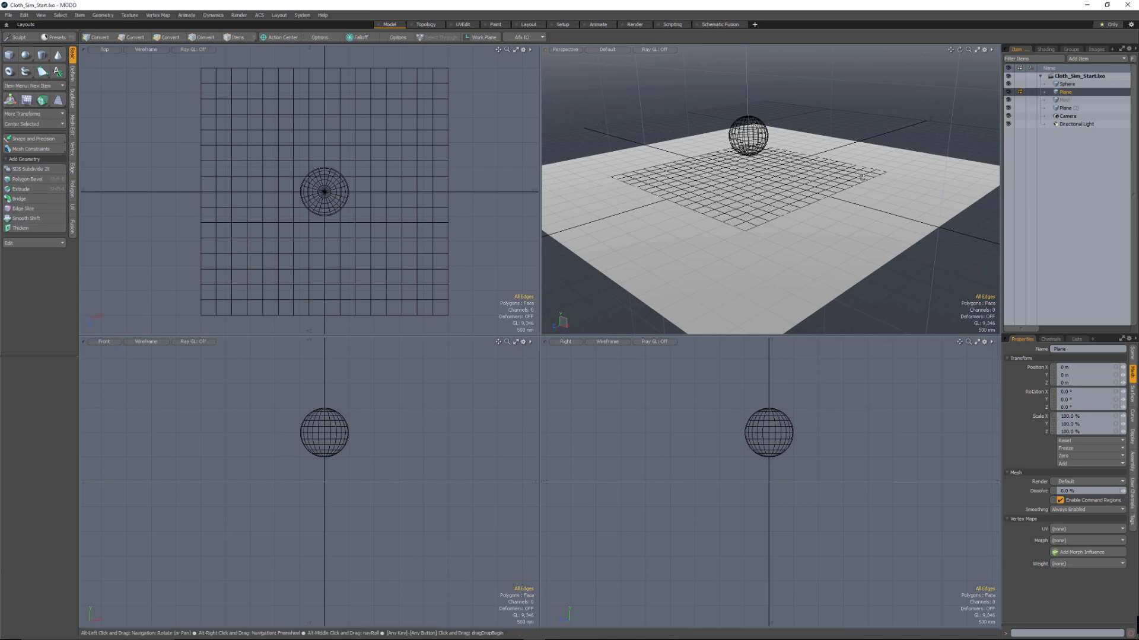
{"action": "left_click", "coordinate": [1068, 101]}
{"action": "right_click", "coordinate": [1069, 102]}
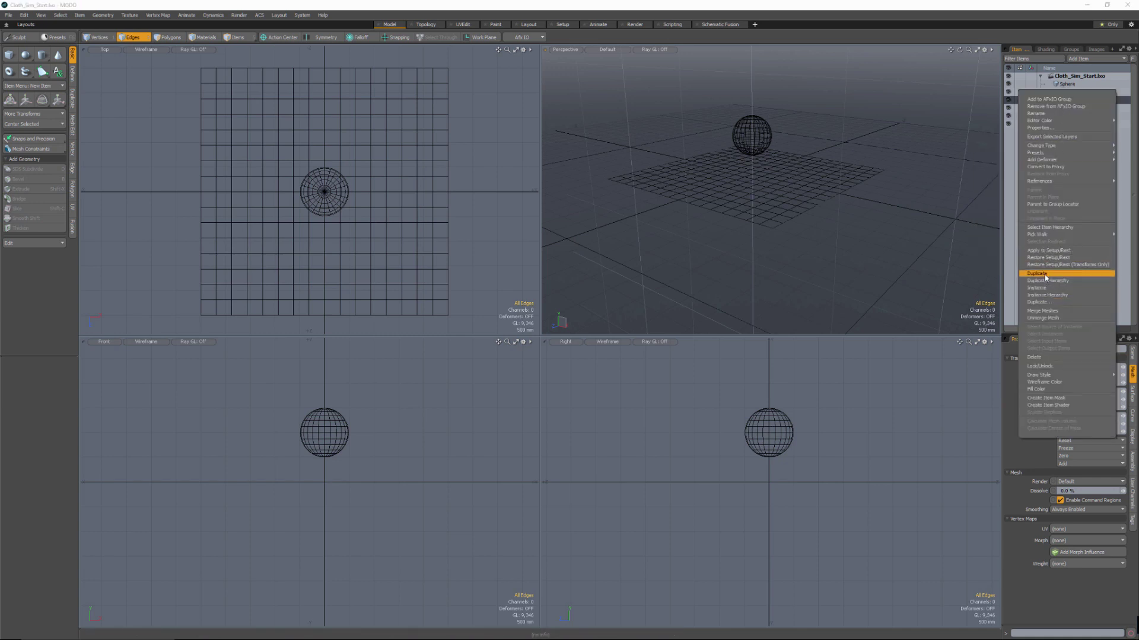
{"action": "left_click", "coordinate": [1038, 359]}
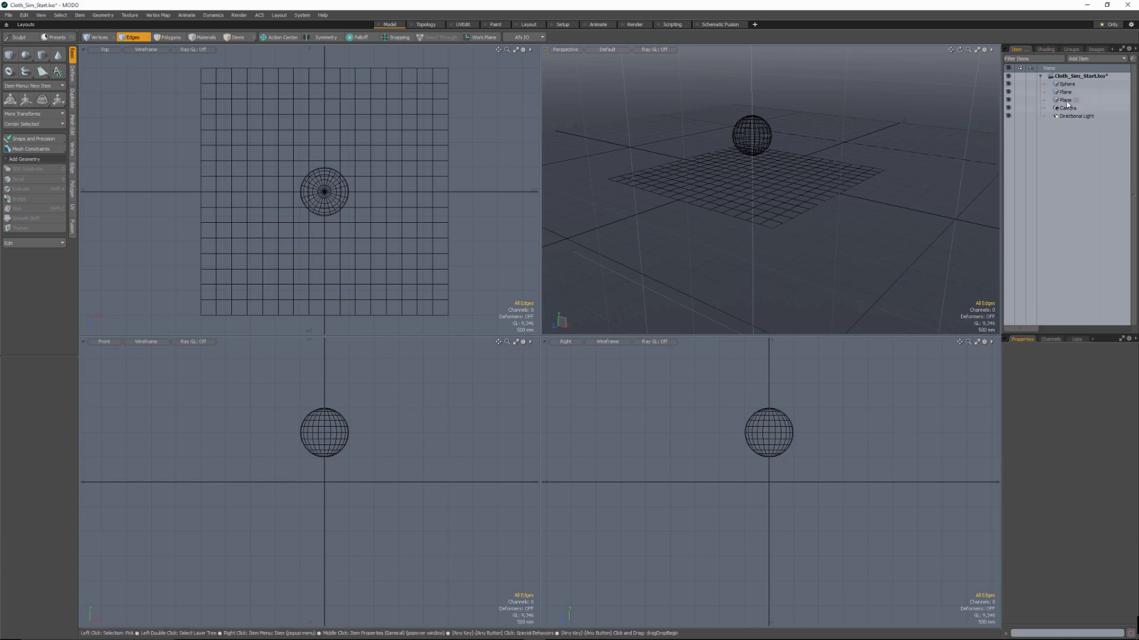
Rename the smaller, subdivided plane as Cloth.
{"action": "left_click", "coordinate": [1067, 101]}
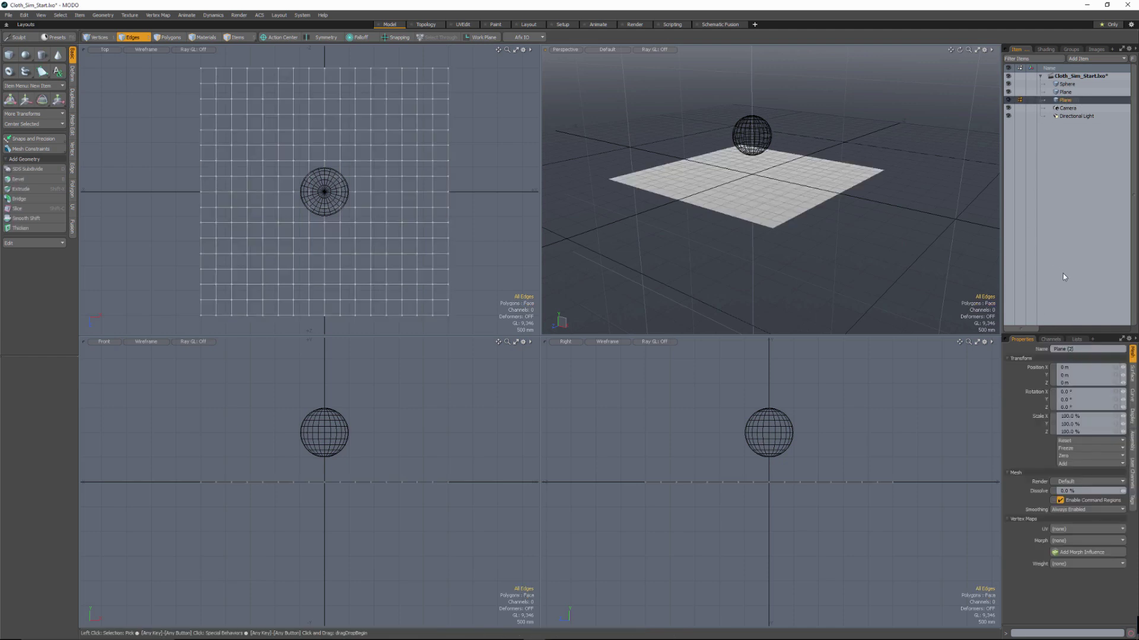
{"action": "left_click", "coordinate": [1076, 349]}
{"action": "type", "text": "Cloth"}
Review the sphere, the large ground plane and the cloth mesh one after another in the scene.
{"action": "left_click", "coordinate": [1067, 85]}
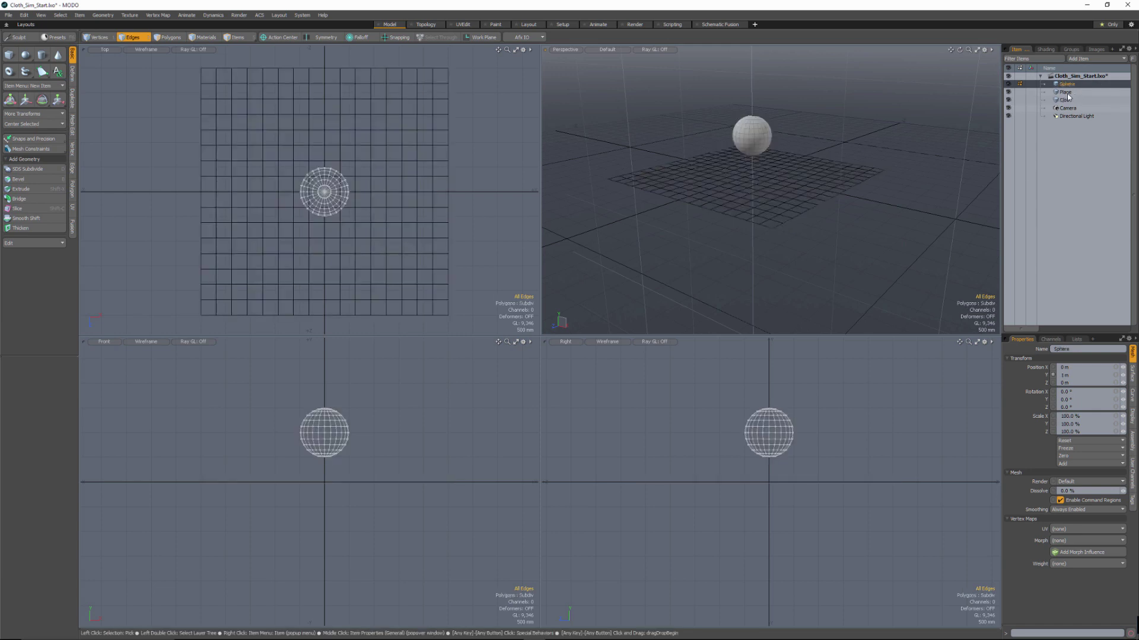
{"action": "left_click", "coordinate": [1064, 92]}
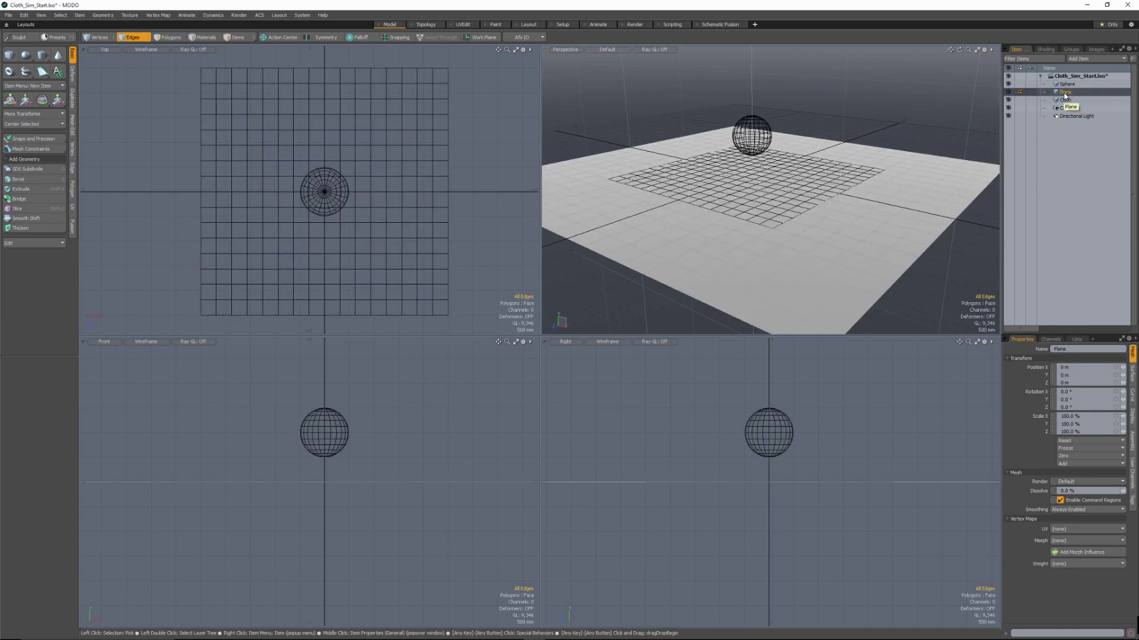
{"action": "left_click", "coordinate": [1064, 99]}
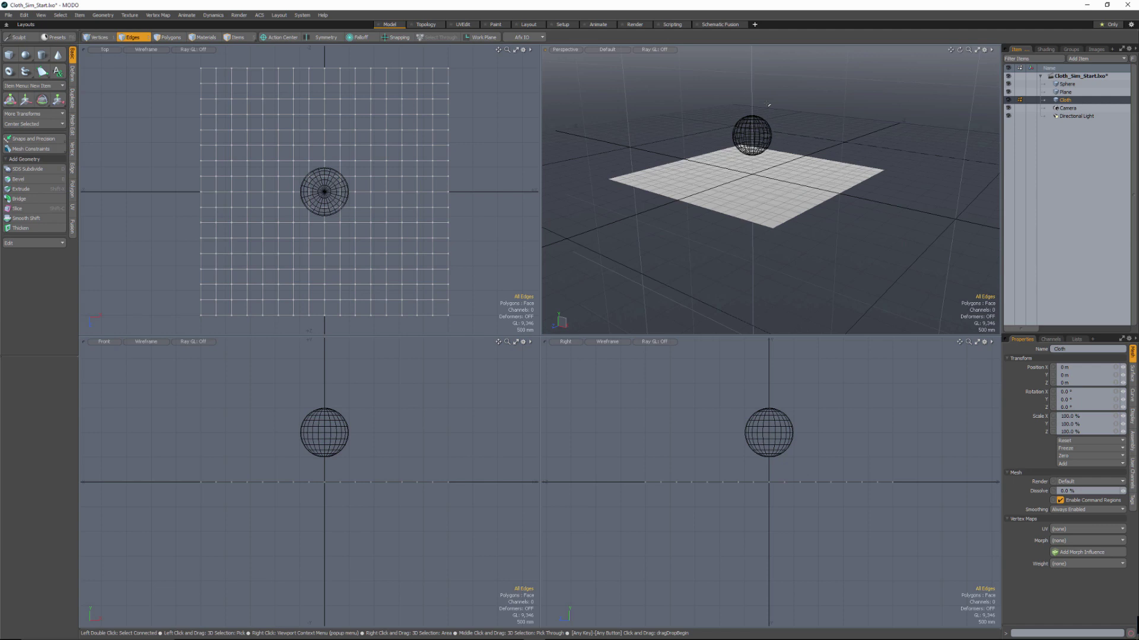
{"action": "left_click", "coordinate": [1067, 85]}
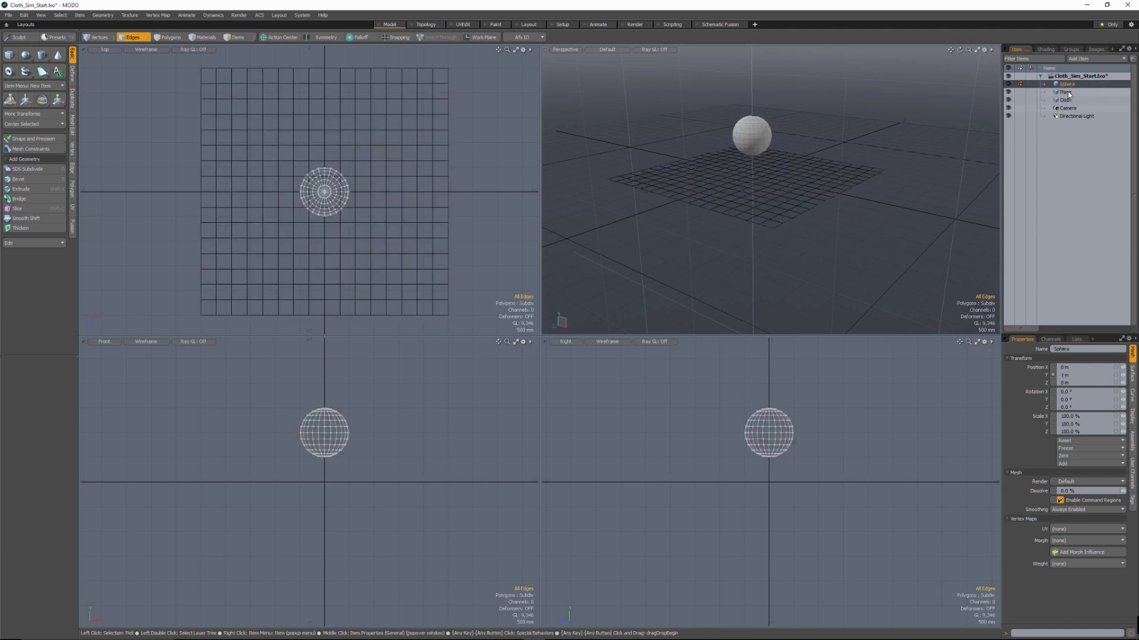
{"action": "left_click", "coordinate": [1067, 93]}
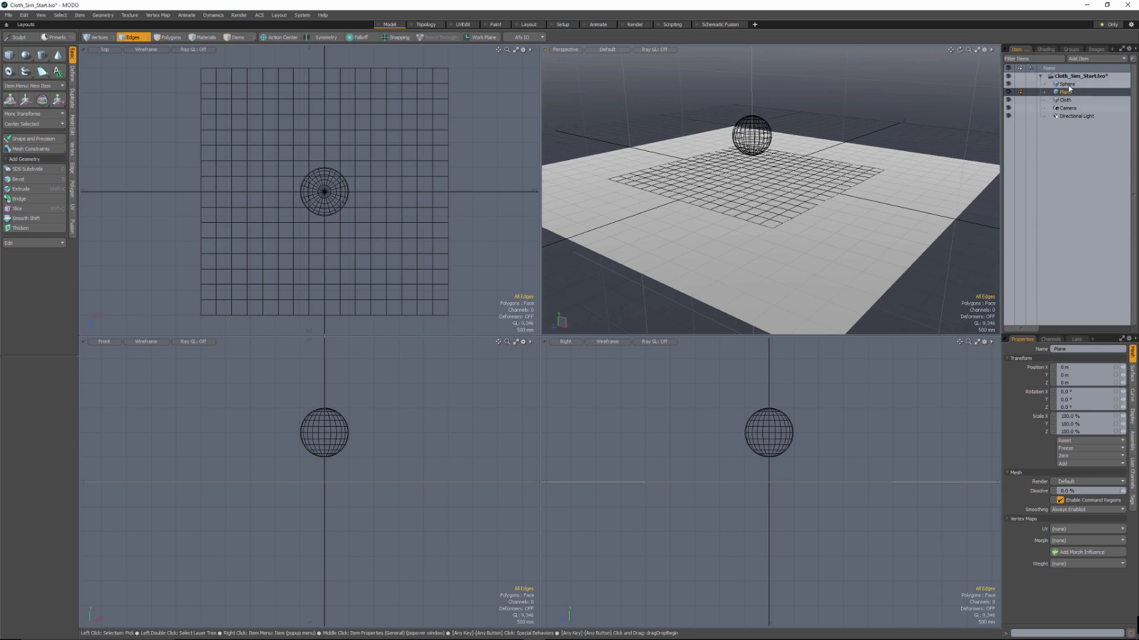
{"action": "left_click", "coordinate": [1068, 86]}
{"action": "left_click", "coordinate": [1067, 93]}
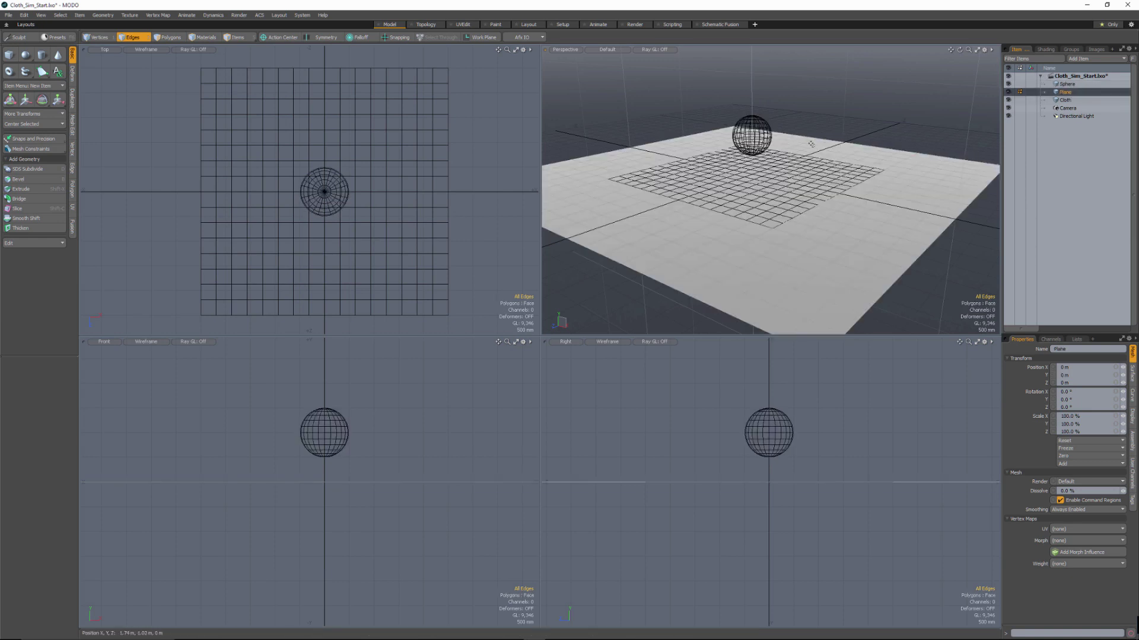
{"action": "left_click_drag", "start_coordinate": [776, 141], "coordinate": [748, 113], "text": "alt"}
{"action": "key", "text": "2"}
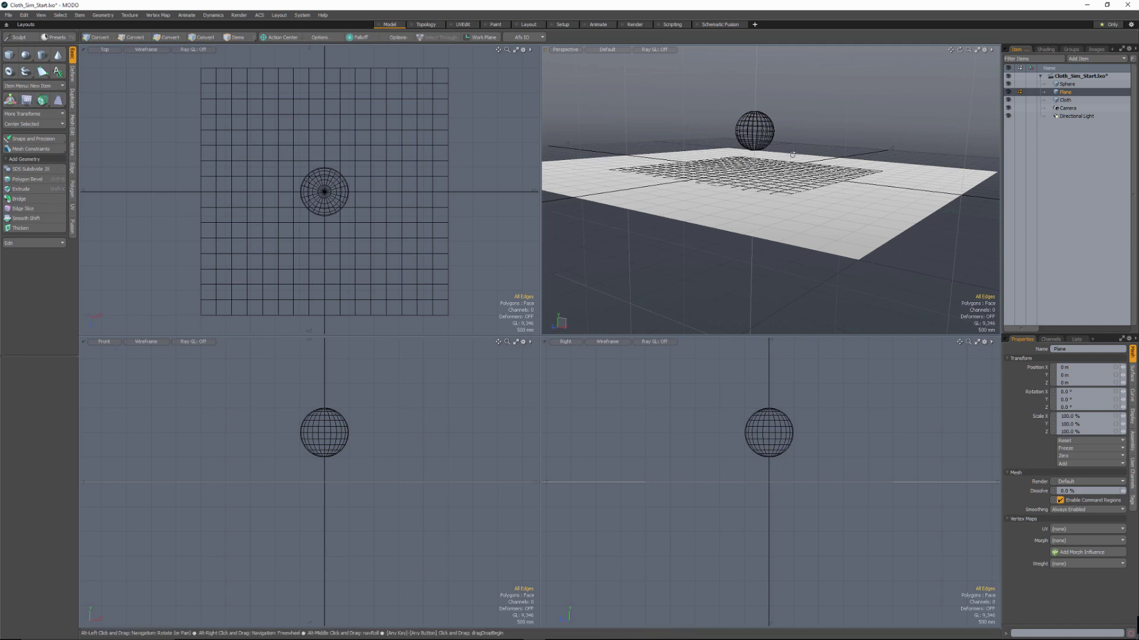
{"action": "left_click_drag", "start_coordinate": [748, 112], "coordinate": [763, 144], "text": "alt"}
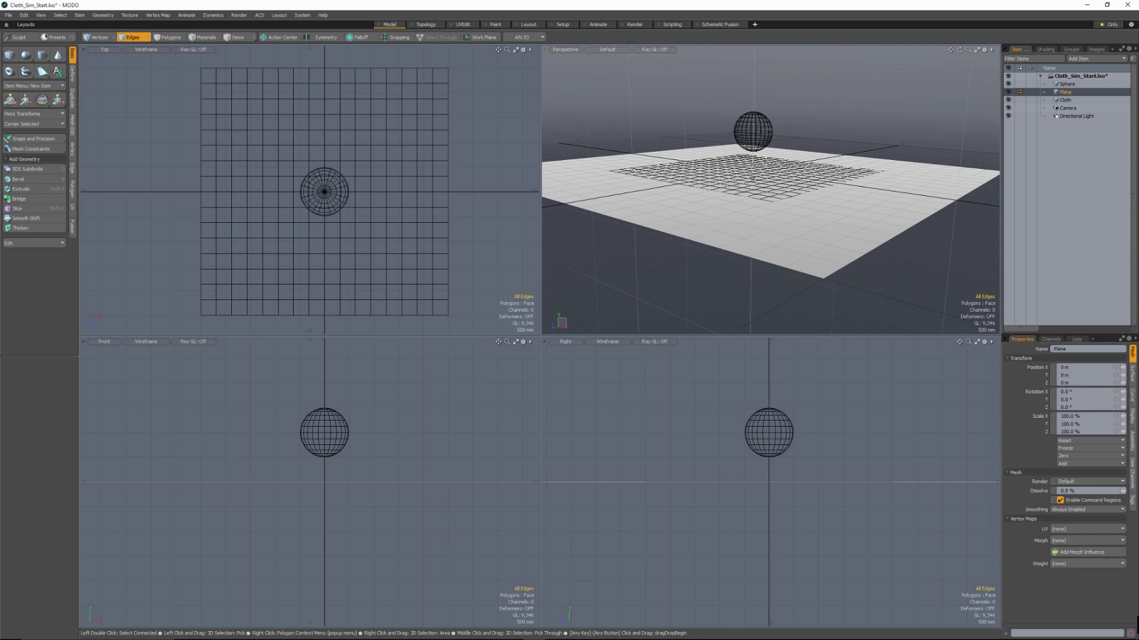
Switch the workspace to the Setup layout.
{"action": "left_click", "coordinate": [562, 25]}
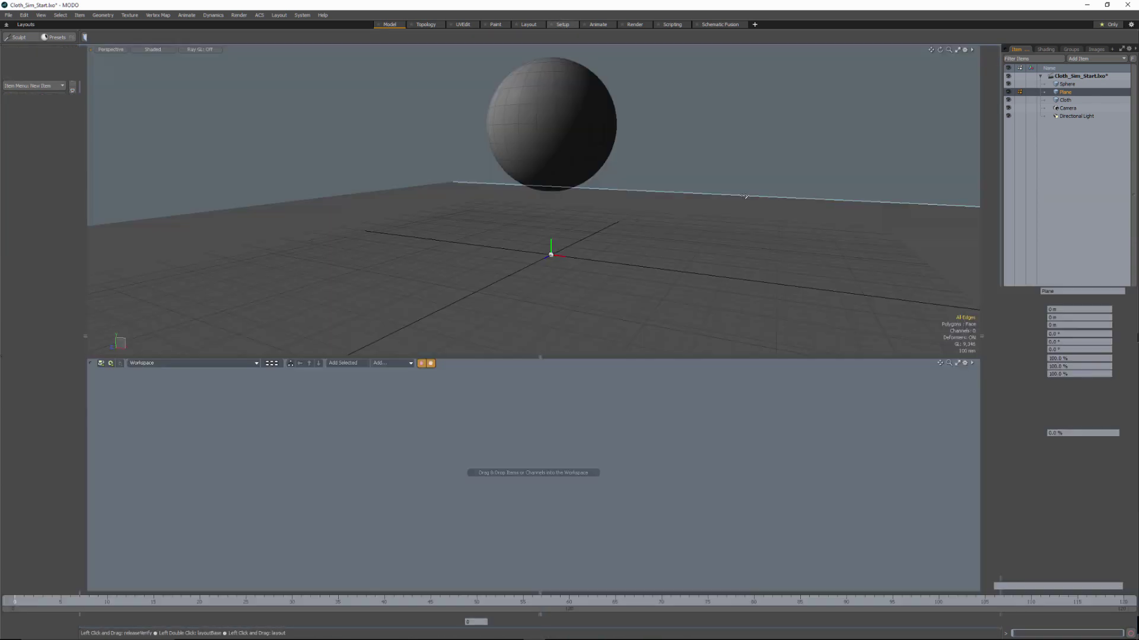
{"action": "left_click_drag", "start_coordinate": [724, 179], "coordinate": [704, 207], "text": "alt"}
{"action": "left_click_drag", "start_coordinate": [704, 206], "coordinate": [651, 223], "text": "ctrl+alt"}
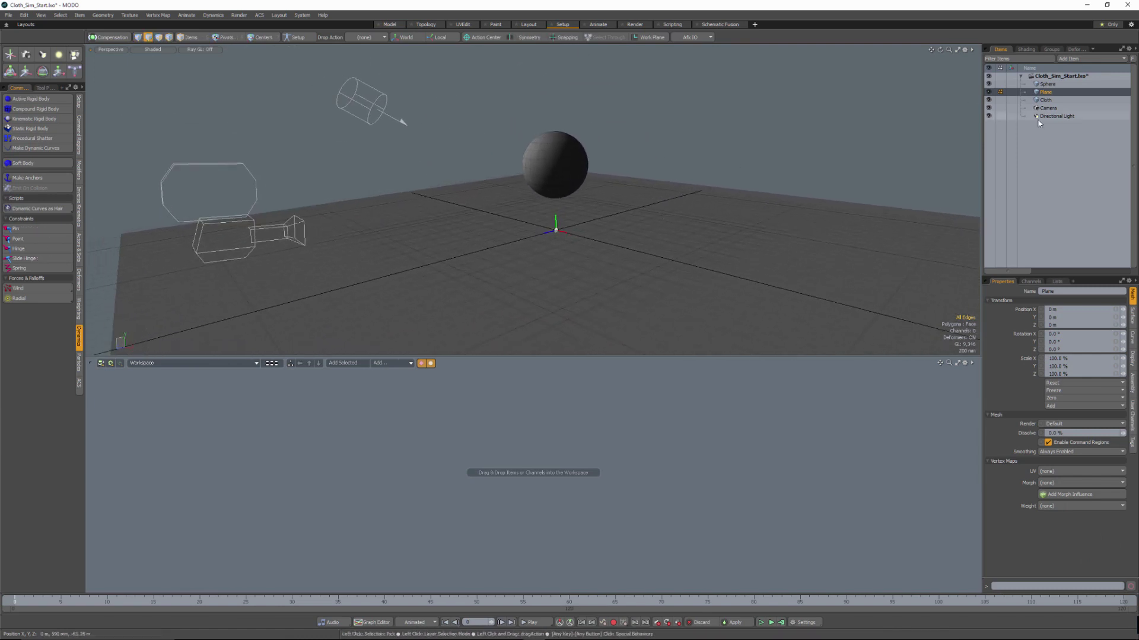
Raise the Cloth mesh item above the sphere, to about 2.25 m on the Y axis.
{"action": "left_click", "coordinate": [1045, 100]}
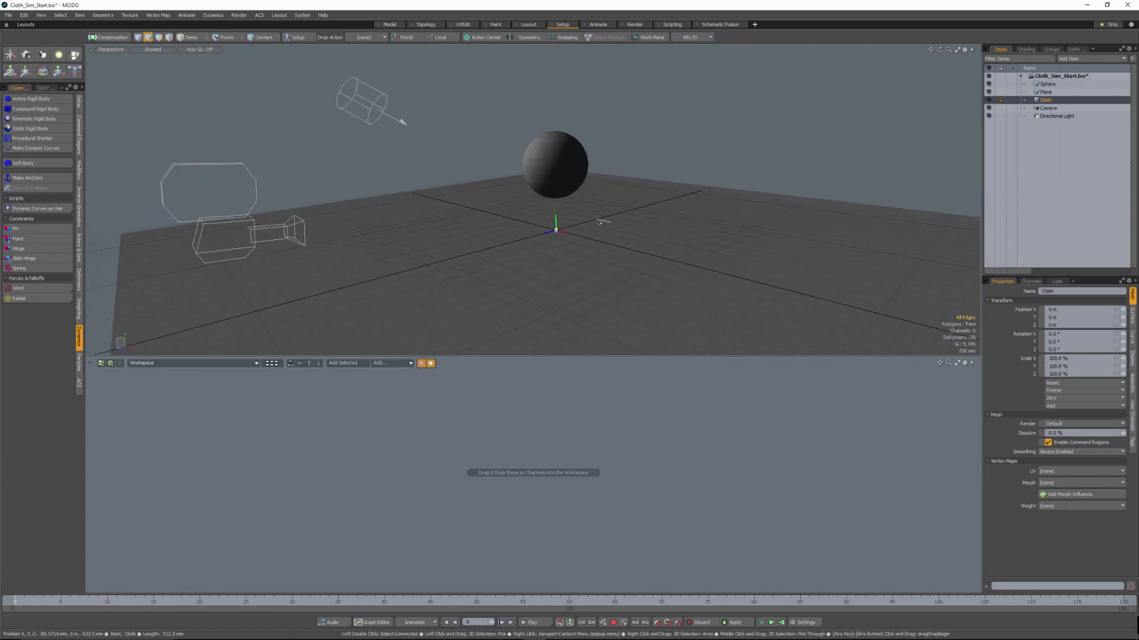
{"action": "key", "text": "5"}
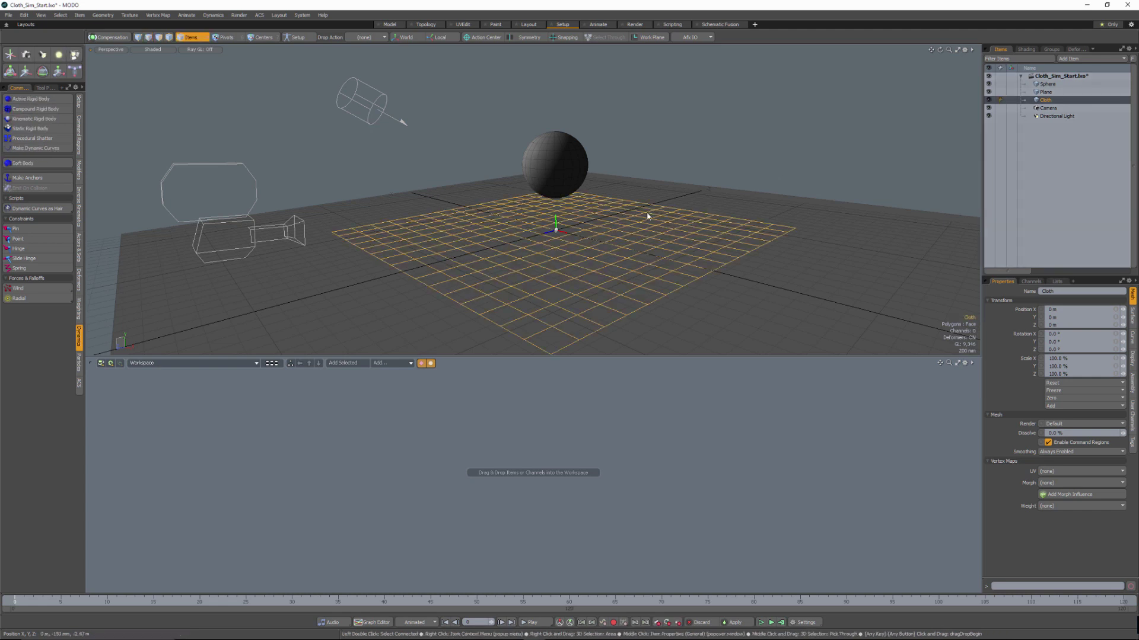
{"action": "key", "text": "w"}
{"action": "left_click_drag", "start_coordinate": [556, 205], "coordinate": [554, 56]}
{"action": "scroll", "coordinate": [617, 142], "scroll_direction": "down", "scroll_amount": 3}
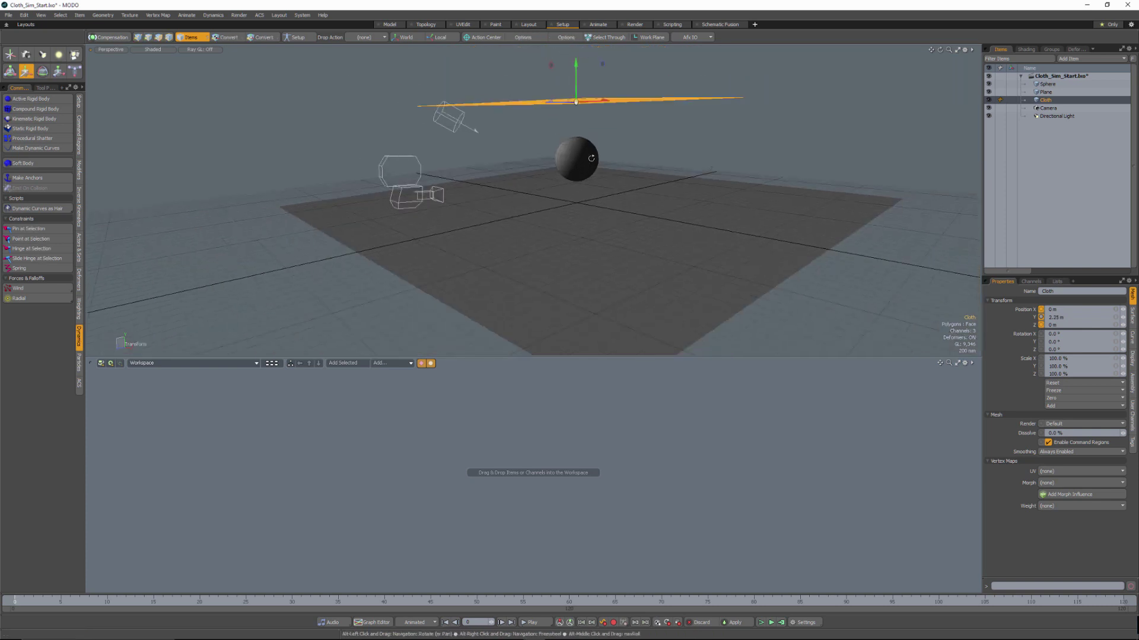
{"action": "left_click_drag", "start_coordinate": [629, 125], "coordinate": [646, 176], "text": "alt"}
{"action": "left_click_drag", "start_coordinate": [668, 239], "coordinate": [581, 232], "text": "alt"}
{"action": "key", "text": "q"}
Make the sphere a static rigid body.
{"action": "left_click", "coordinate": [578, 158]}
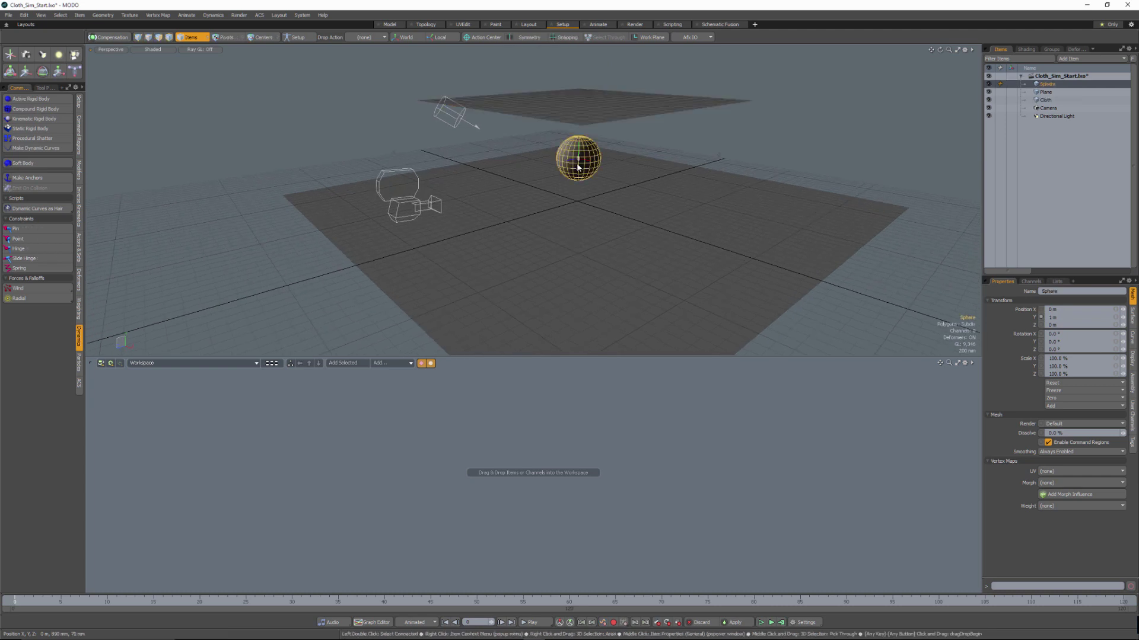
{"action": "left_click", "coordinate": [671, 224]}
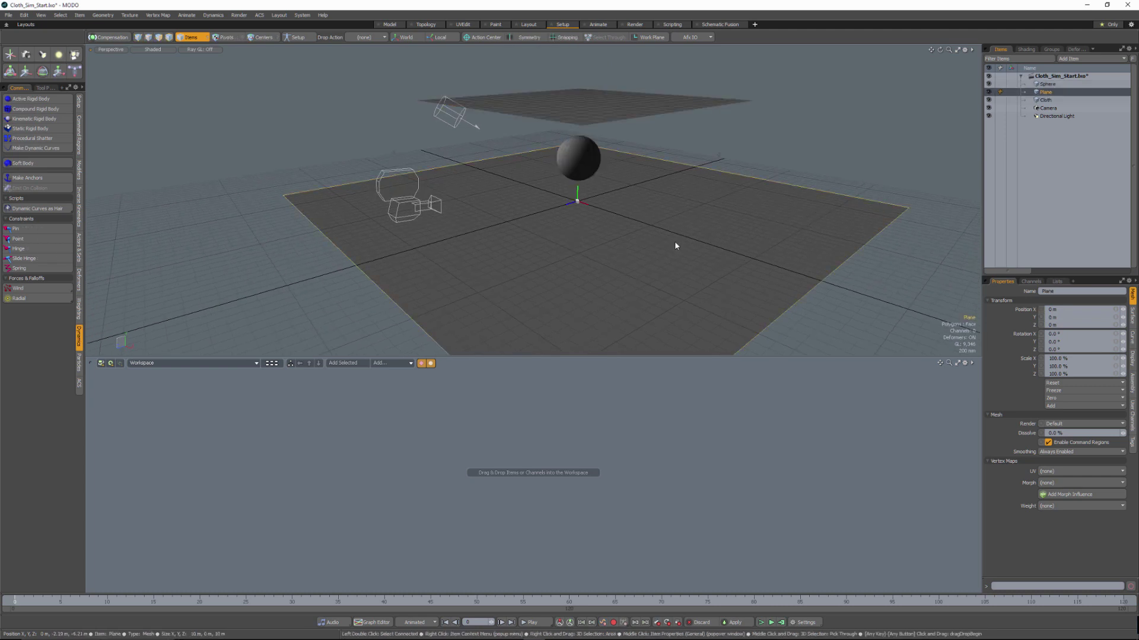
{"action": "left_click_drag", "start_coordinate": [675, 245], "coordinate": [530, 144], "text": "alt"}
{"action": "left_click", "coordinate": [581, 154]}
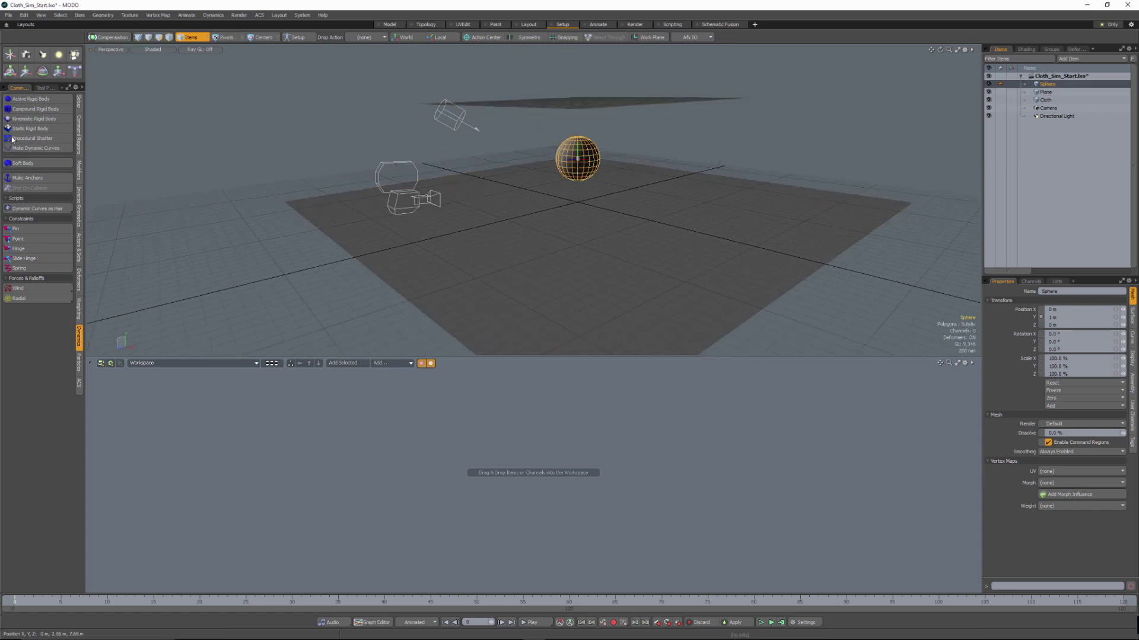
{"action": "left_click", "coordinate": [26, 129]}
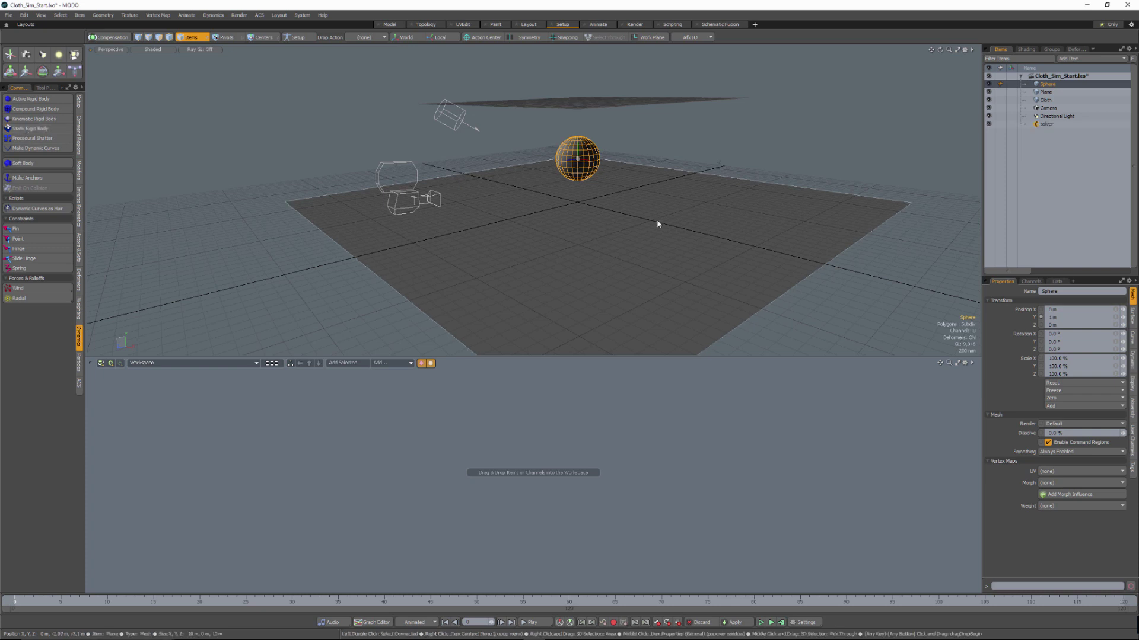
Make the large ground plane a static rigid body.
{"action": "left_click", "coordinate": [648, 215]}
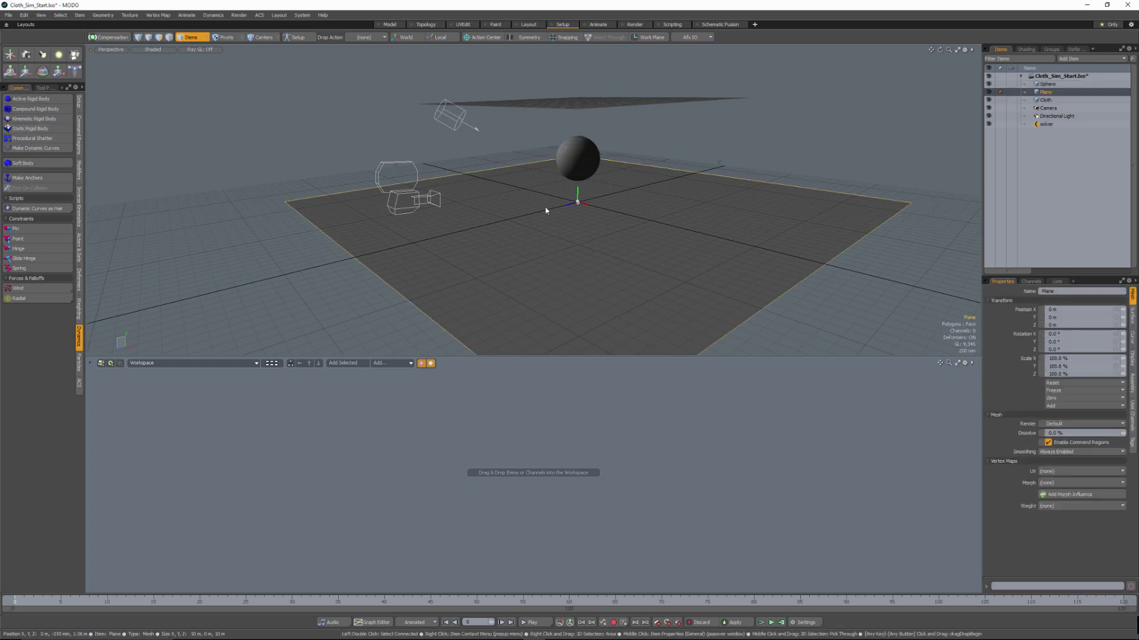
{"action": "left_click", "coordinate": [43, 133]}
{"action": "left_click_drag", "start_coordinate": [682, 237], "coordinate": [673, 246], "text": "alt"}
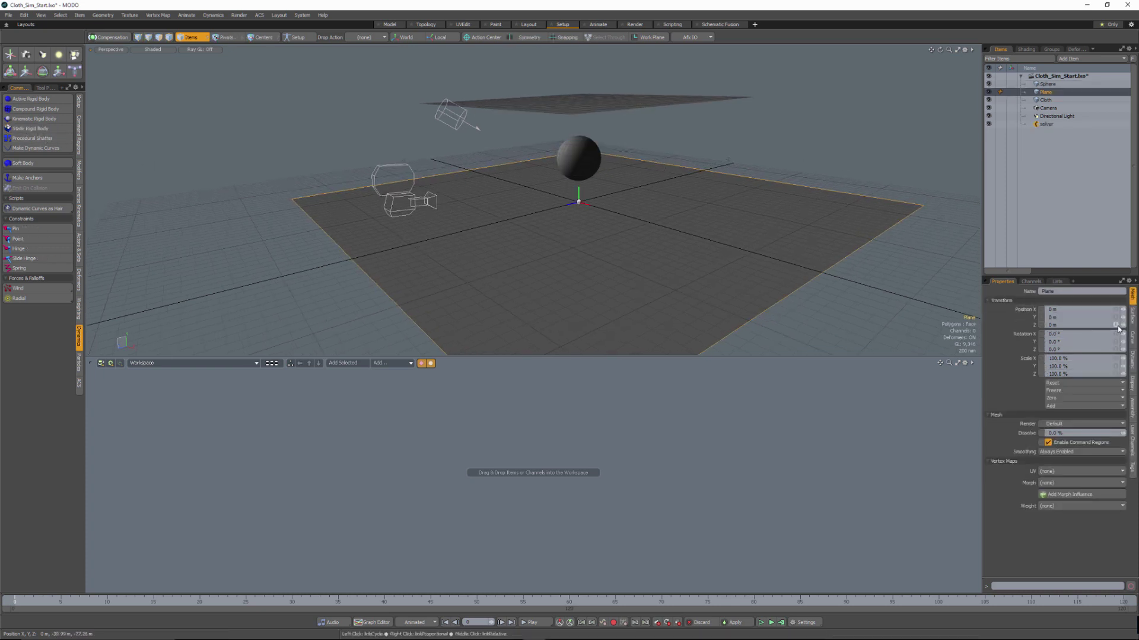
Examine the dynamics properties of the ground plane and the sphere, especially their collision shapes.
{"action": "left_click", "coordinate": [1132, 362]}
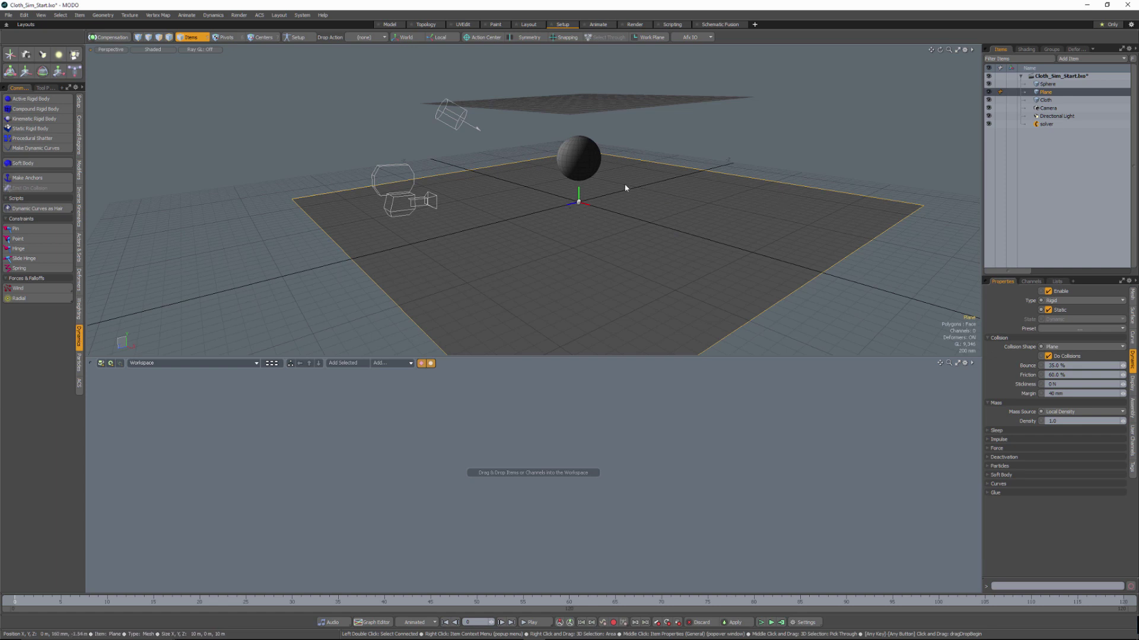
{"action": "left_click_drag", "start_coordinate": [625, 188], "coordinate": [539, 207], "text": "alt"}
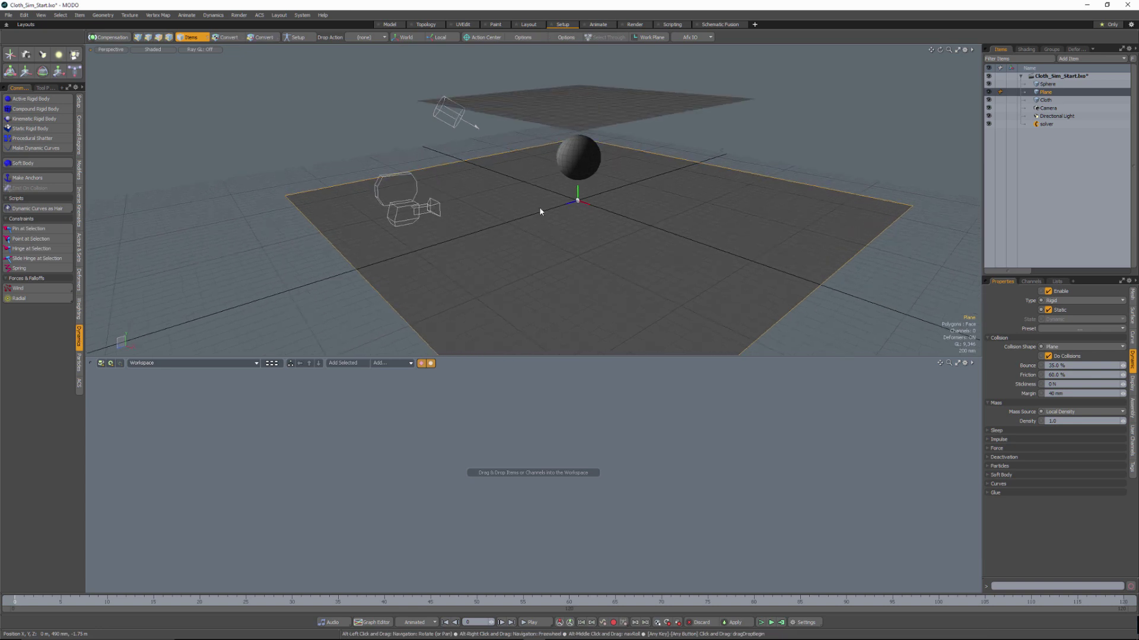
{"action": "left_click_drag", "start_coordinate": [611, 242], "coordinate": [735, 238], "text": "alt"}
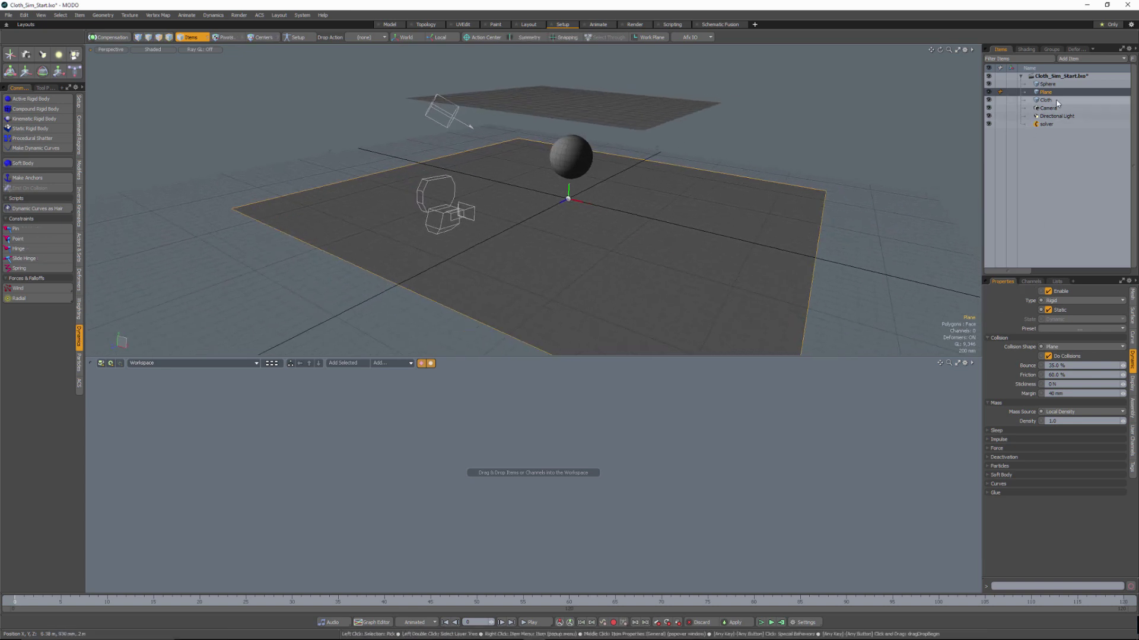
{"action": "left_click", "coordinate": [1047, 84]}
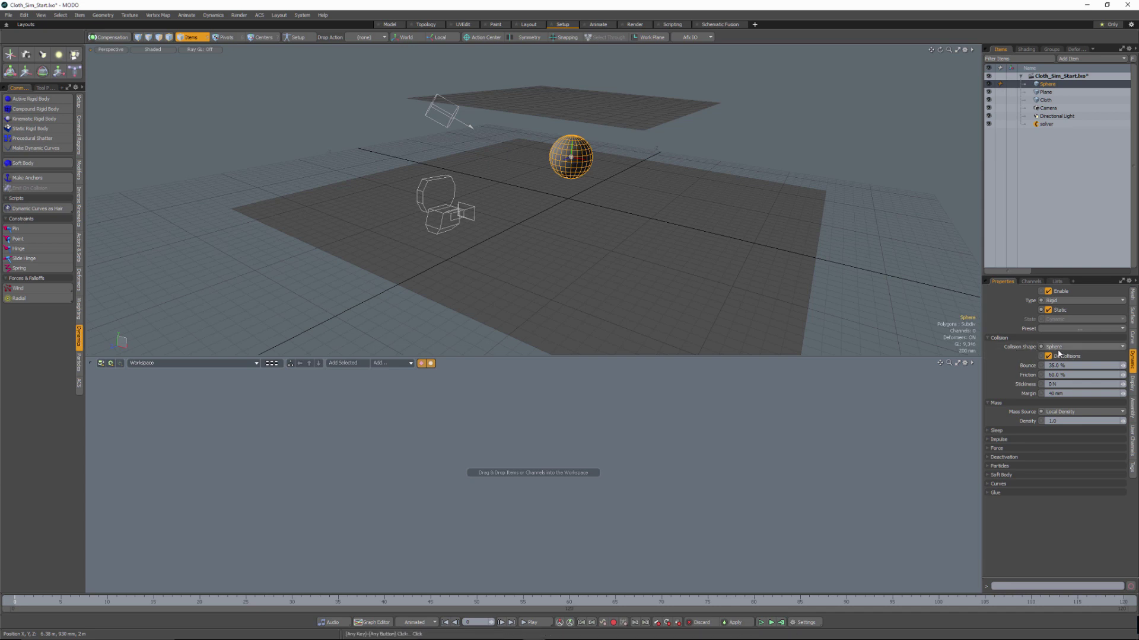
{"action": "mouse_move", "coordinate": [1058, 353]}
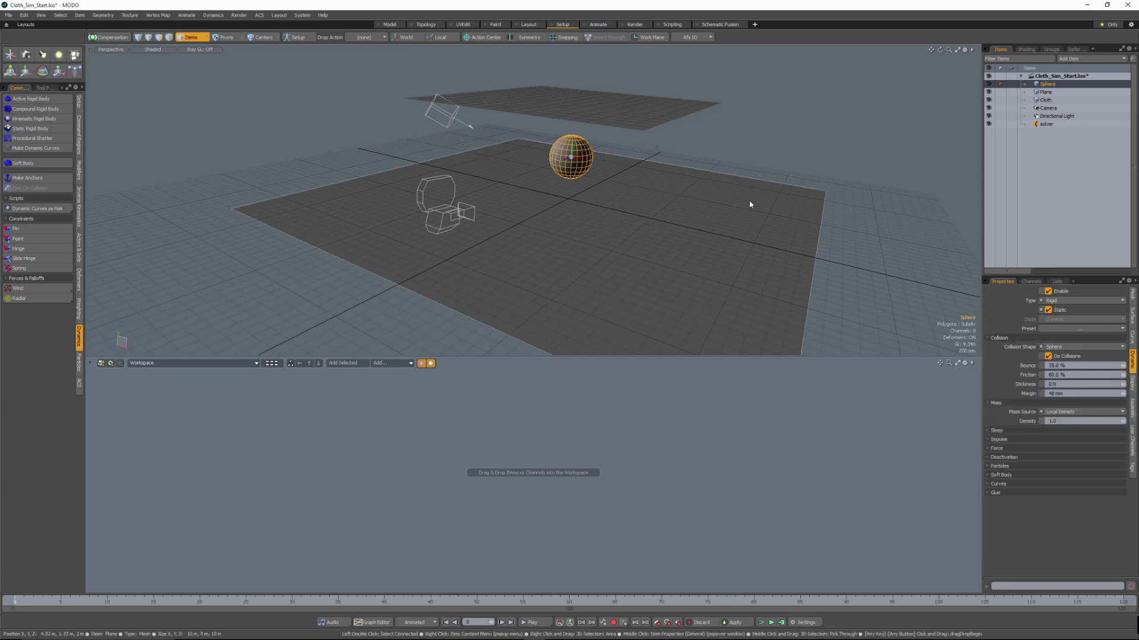
{"action": "left_click_drag", "start_coordinate": [684, 220], "coordinate": [684, 178], "text": "alt"}
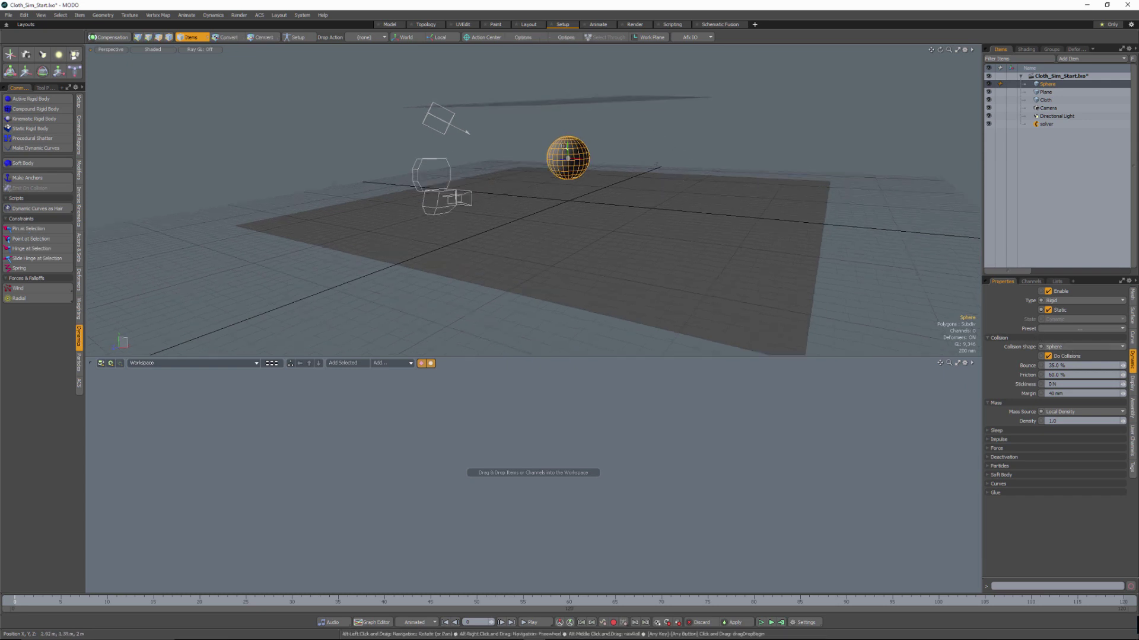
{"action": "scroll", "coordinate": [569, 159], "scroll_direction": "up", "scroll_amount": 3}
{"action": "mouse_move", "coordinate": [570, 163]}
{"action": "left_mouse_down", "text": "alt"}
{"action": "mouse_move", "coordinate": [577, 142]}
{"action": "mouse_move", "coordinate": [581, 153]}
{"action": "left_mouse_up", "text": "alt"}
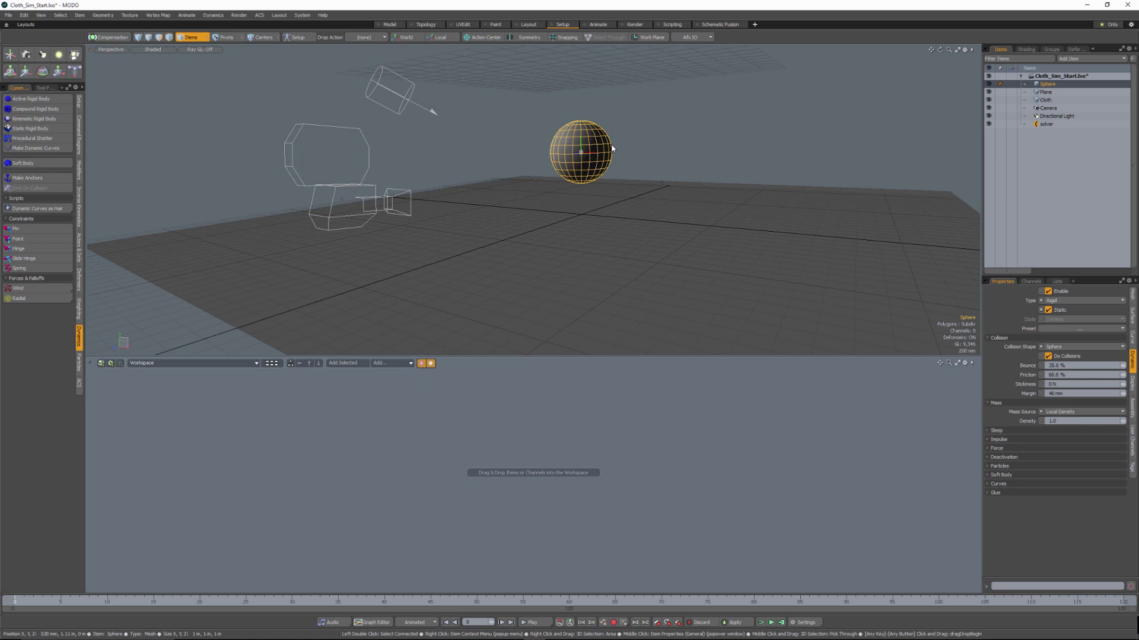
{"action": "left_click_drag", "start_coordinate": [618, 130], "coordinate": [592, 147], "text": "alt"}
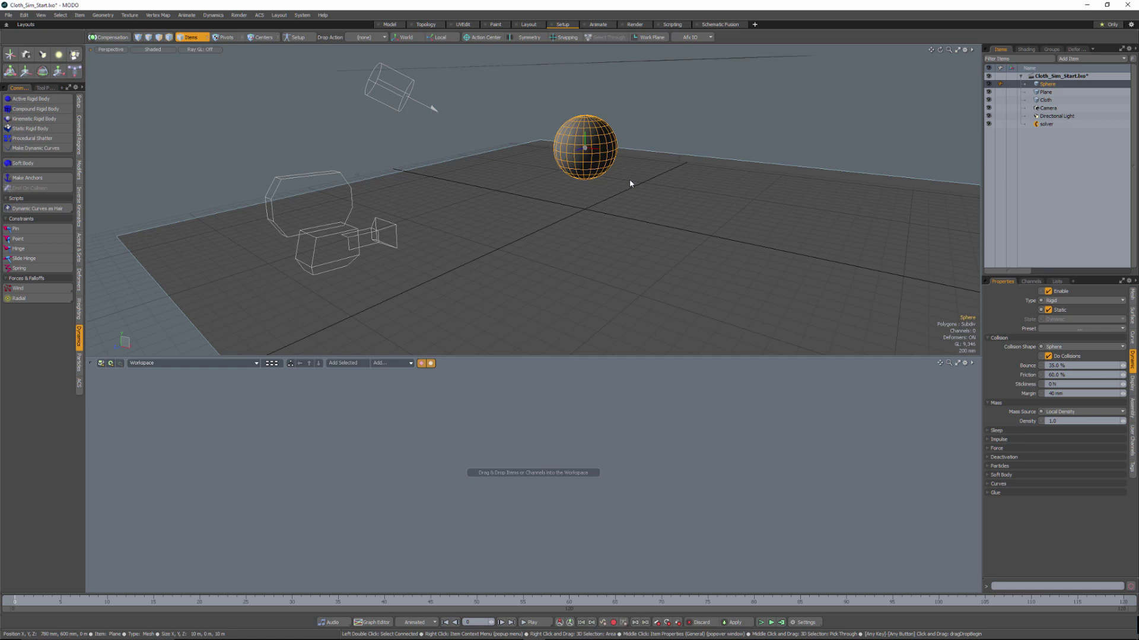
{"action": "left_click_drag", "start_coordinate": [628, 179], "coordinate": [695, 198], "text": "alt"}
Make the Cloth plane a soft body and show its dynamics properties.
{"action": "left_click", "coordinate": [629, 111]}
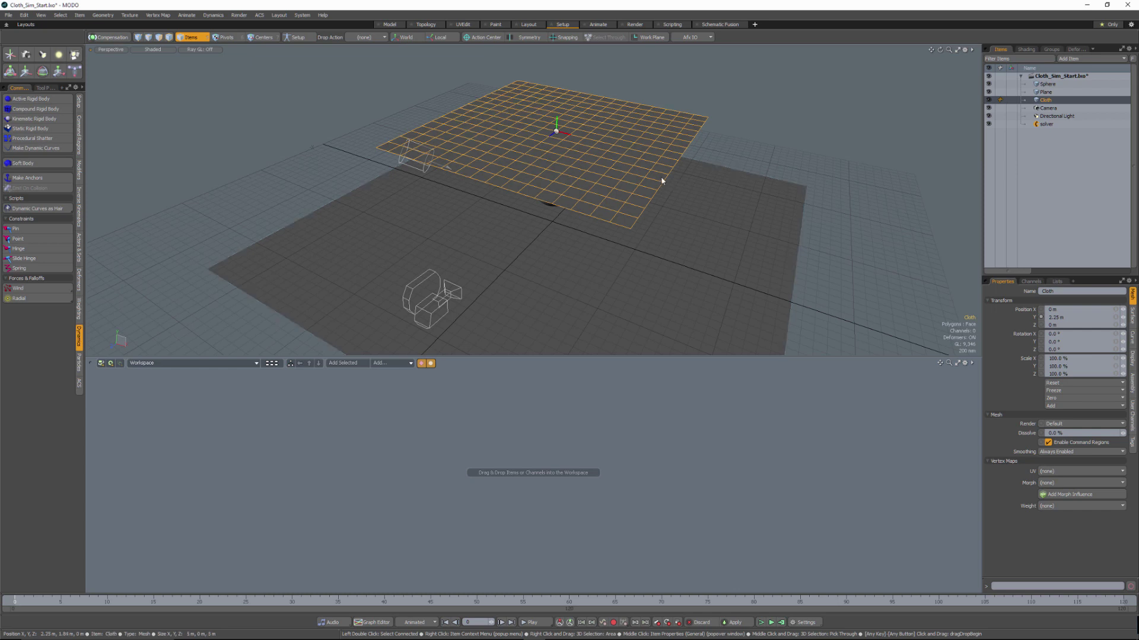
{"action": "left_click_drag", "start_coordinate": [701, 166], "coordinate": [688, 154], "text": "alt"}
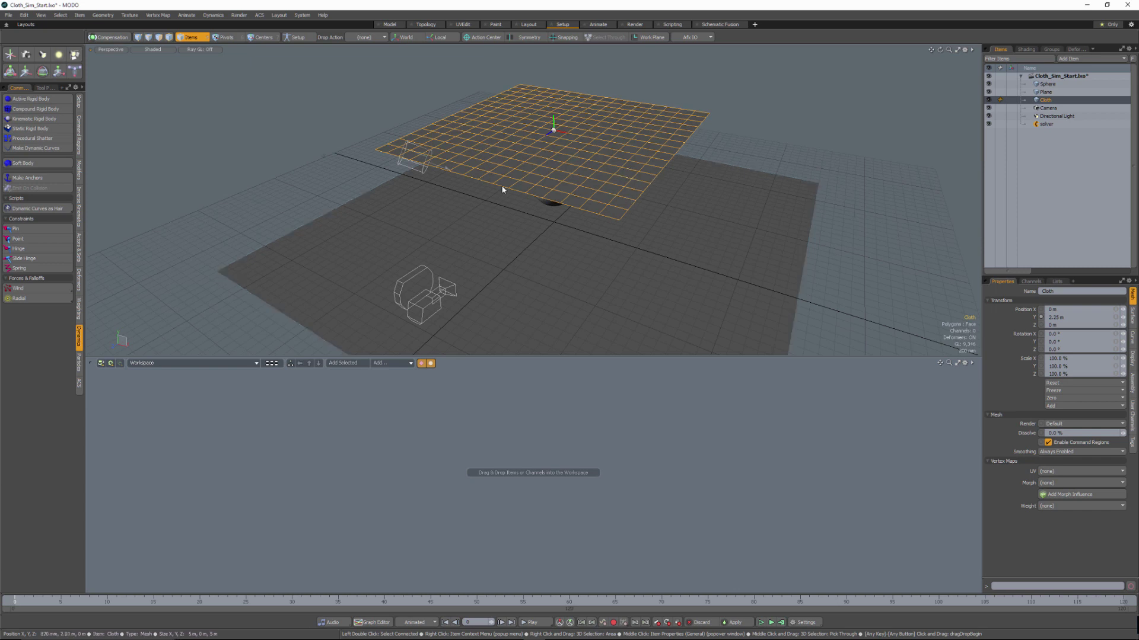
{"action": "left_click", "coordinate": [33, 169]}
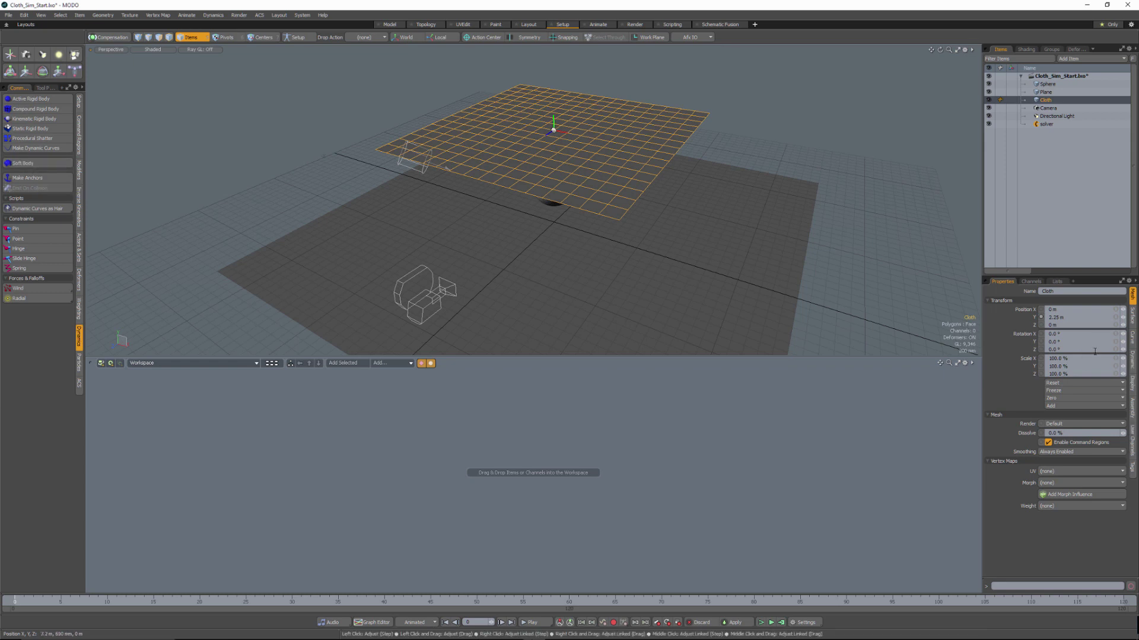
{"action": "left_click", "coordinate": [1128, 363]}
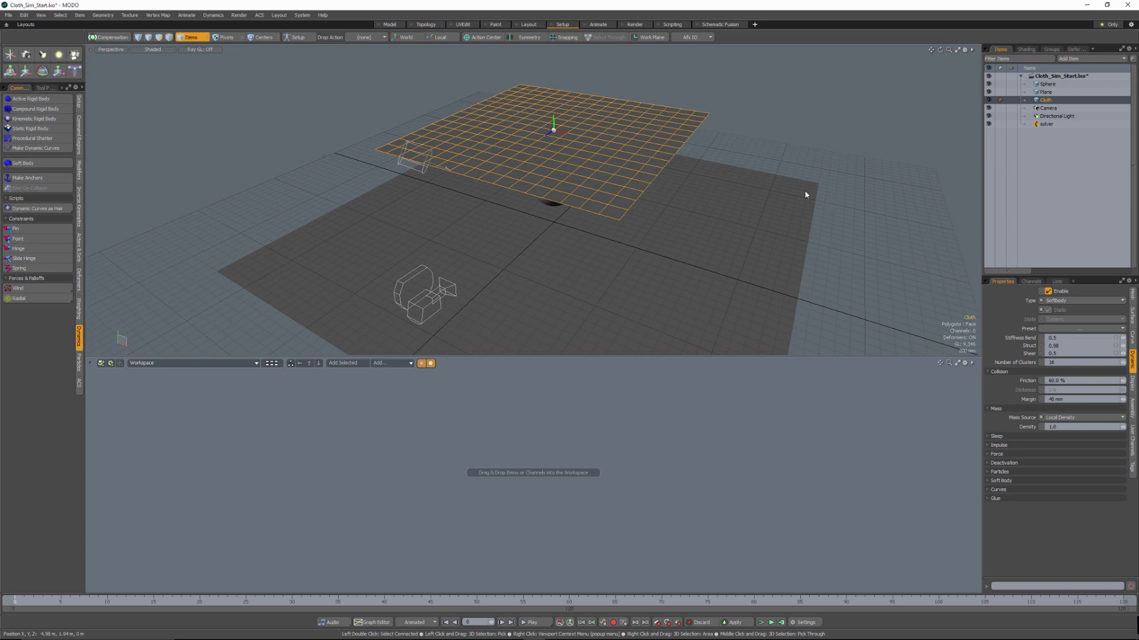
{"action": "left_click_drag", "start_coordinate": [658, 210], "coordinate": [649, 224], "text": "alt"}
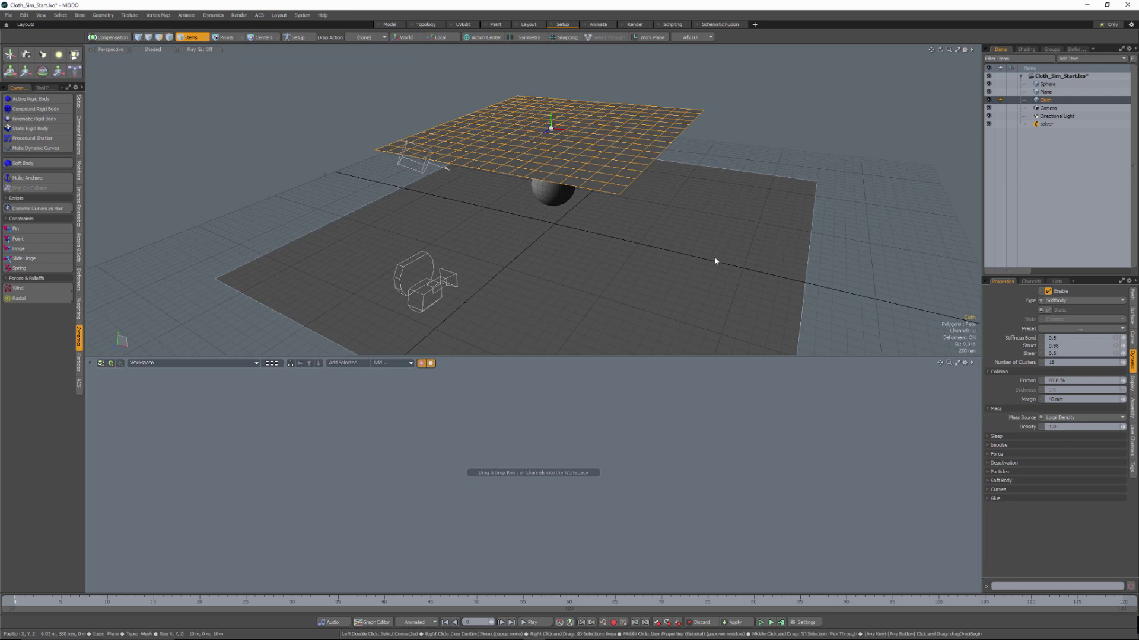
{"action": "left_click", "coordinate": [550, 194]}
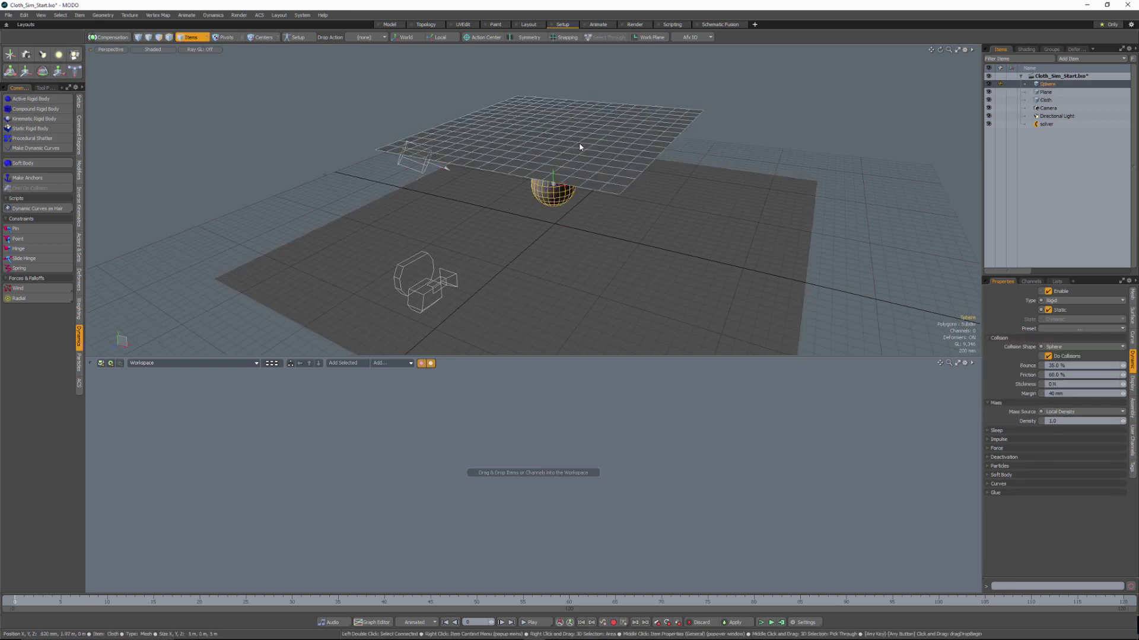
{"action": "left_click", "coordinate": [732, 255], "text": "shift"}
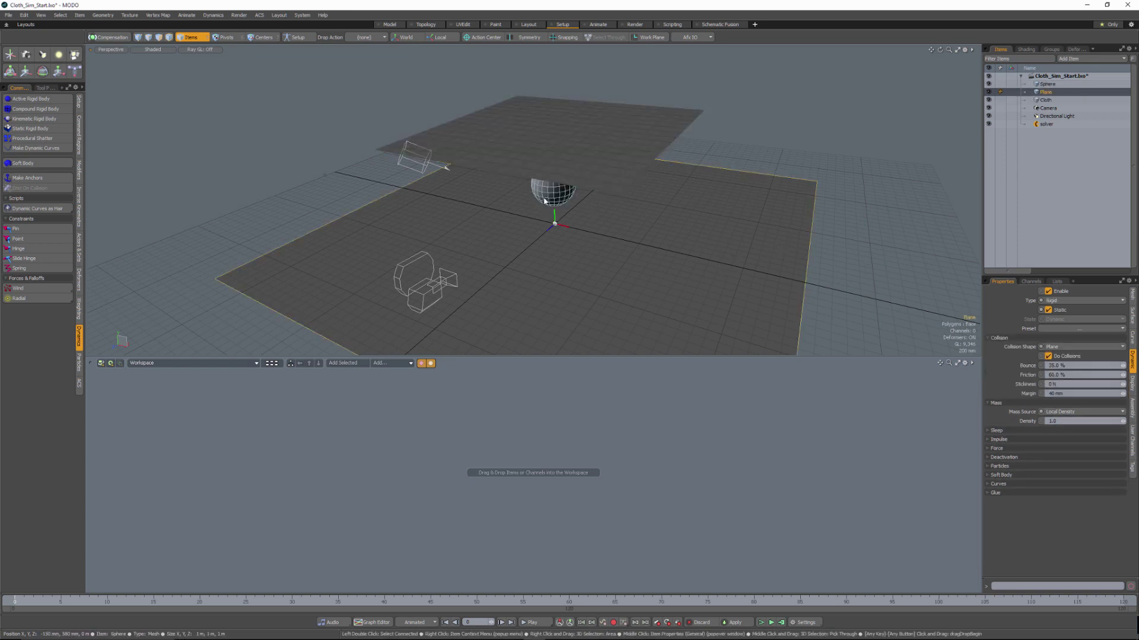
{"action": "left_click", "coordinate": [596, 171], "text": "shift"}
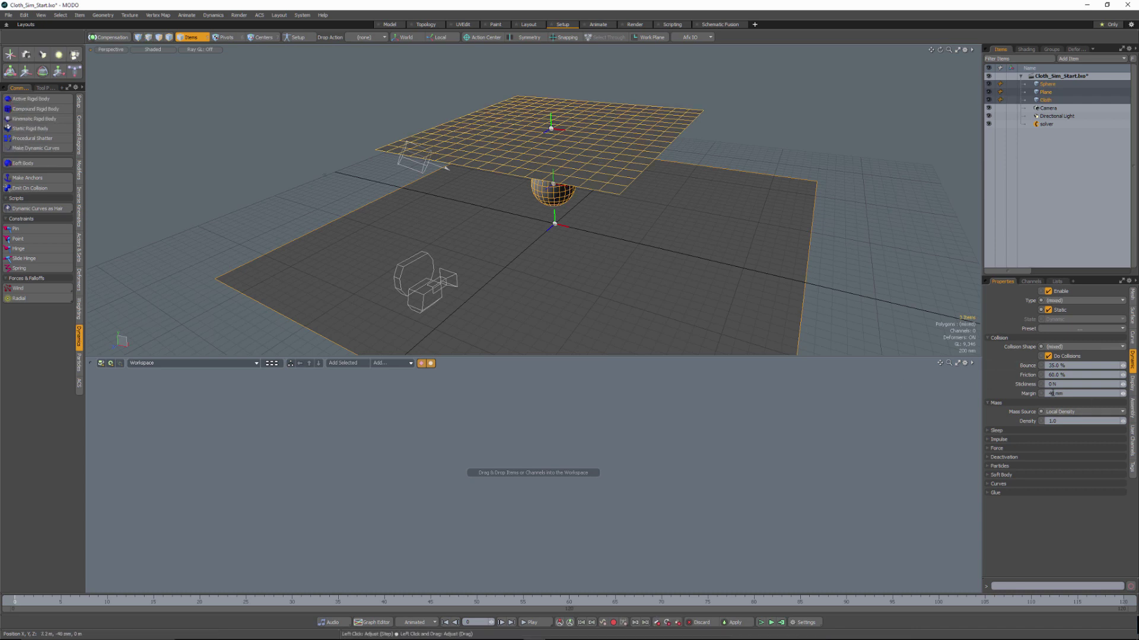
{"action": "left_click", "coordinate": [734, 132]}
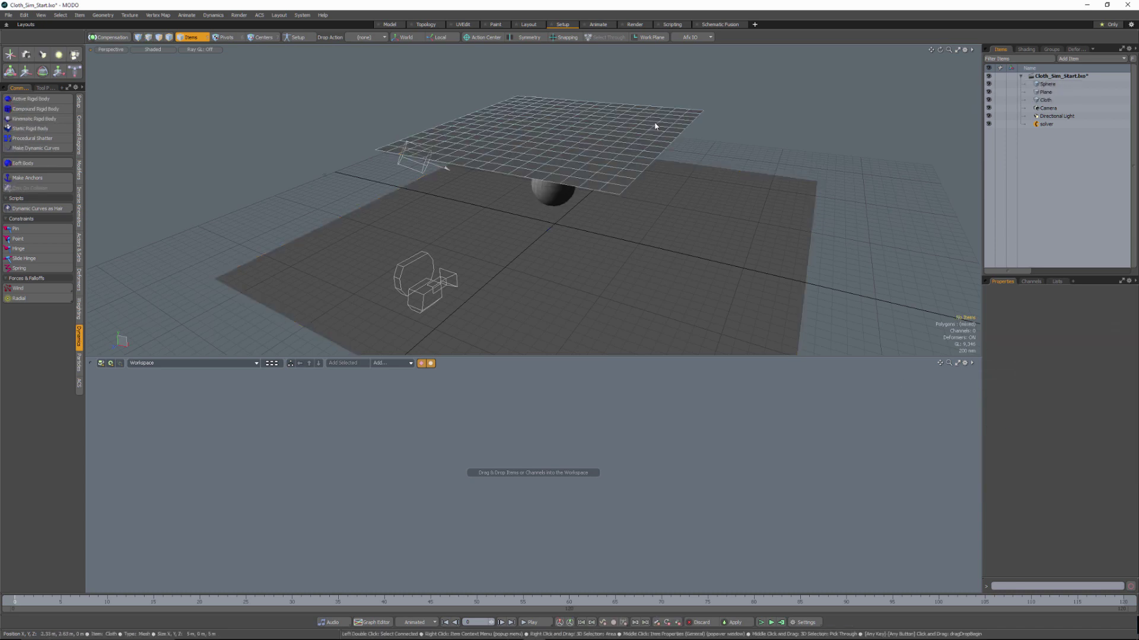
Set the collision margin to 10 mm on the cloth, the sphere and the ground plane in turn.
{"action": "left_click", "coordinate": [655, 126]}
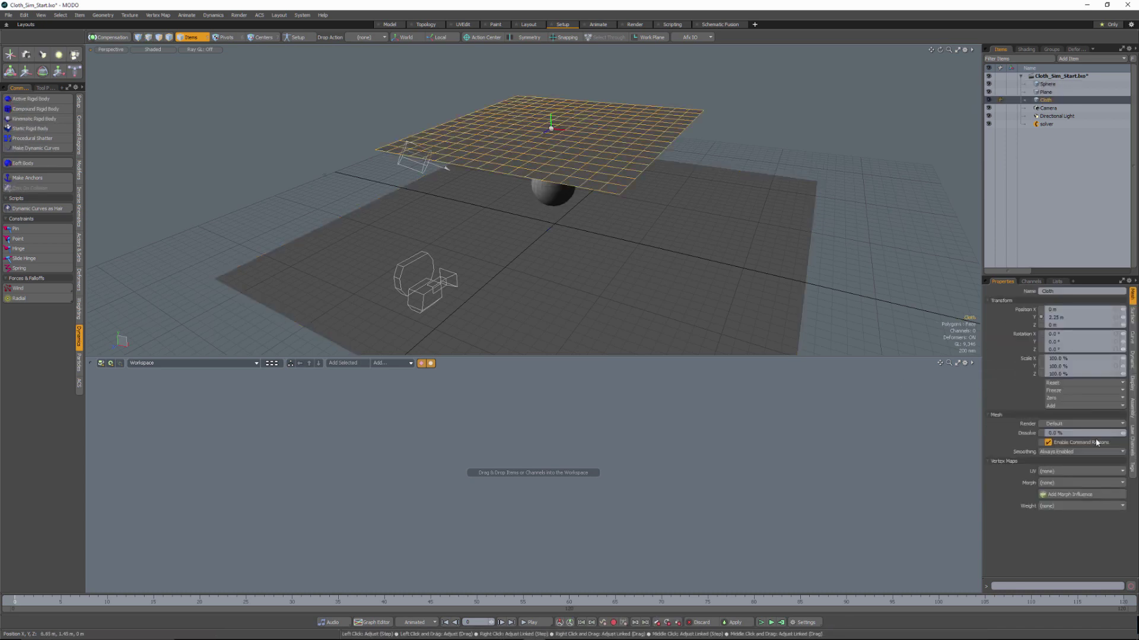
{"action": "left_click", "coordinate": [1130, 365]}
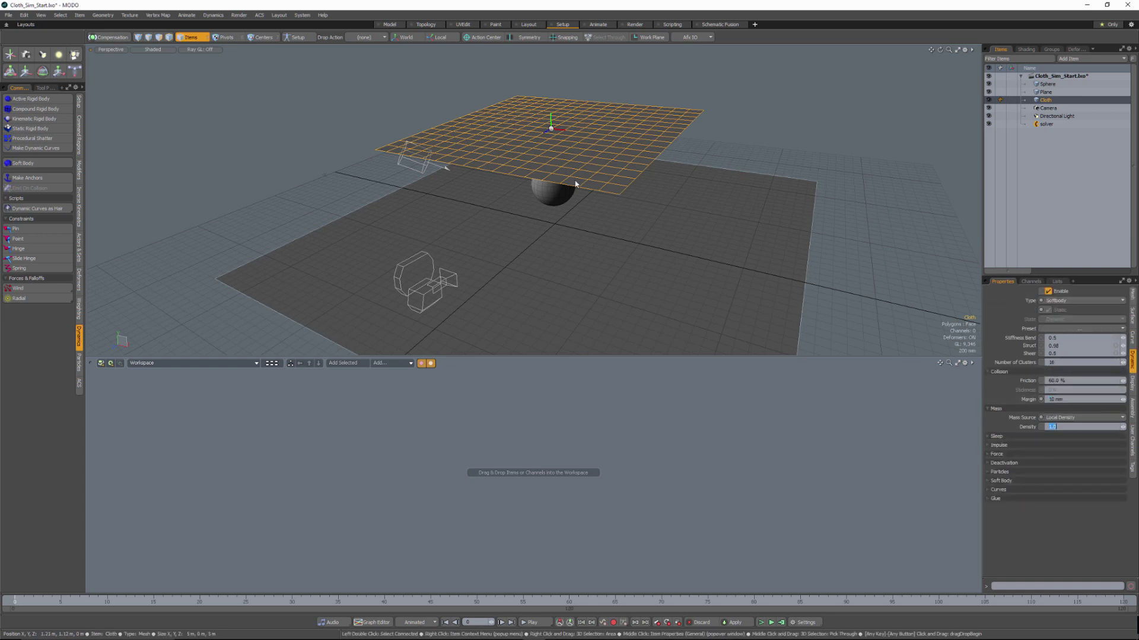
{"action": "left_click", "coordinate": [552, 196]}
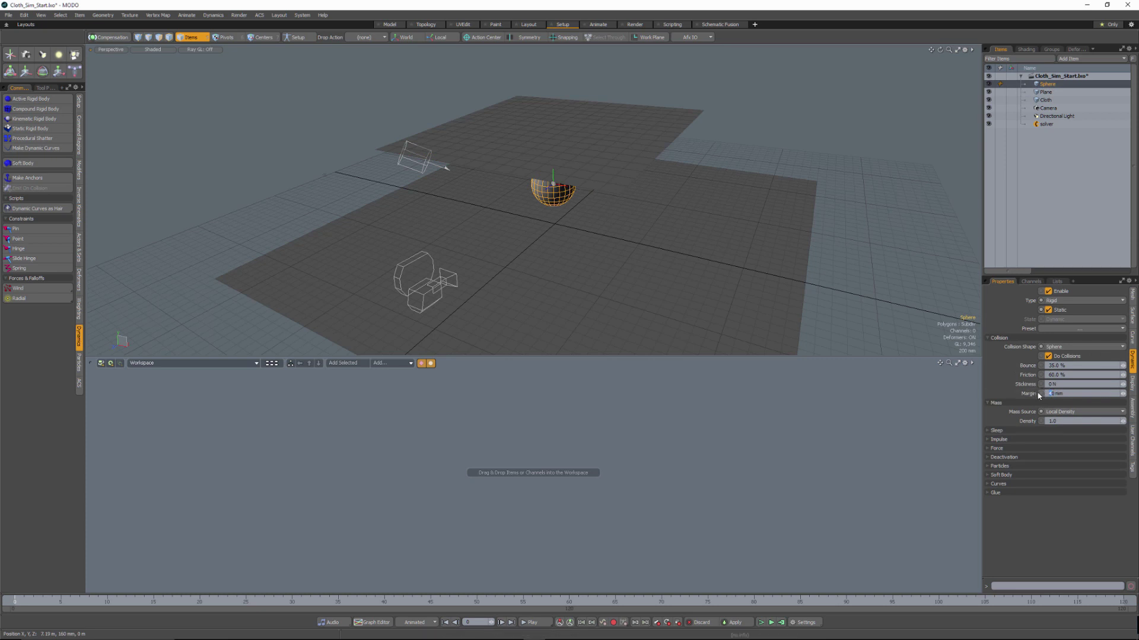
{"action": "key", "text": "Tab"}
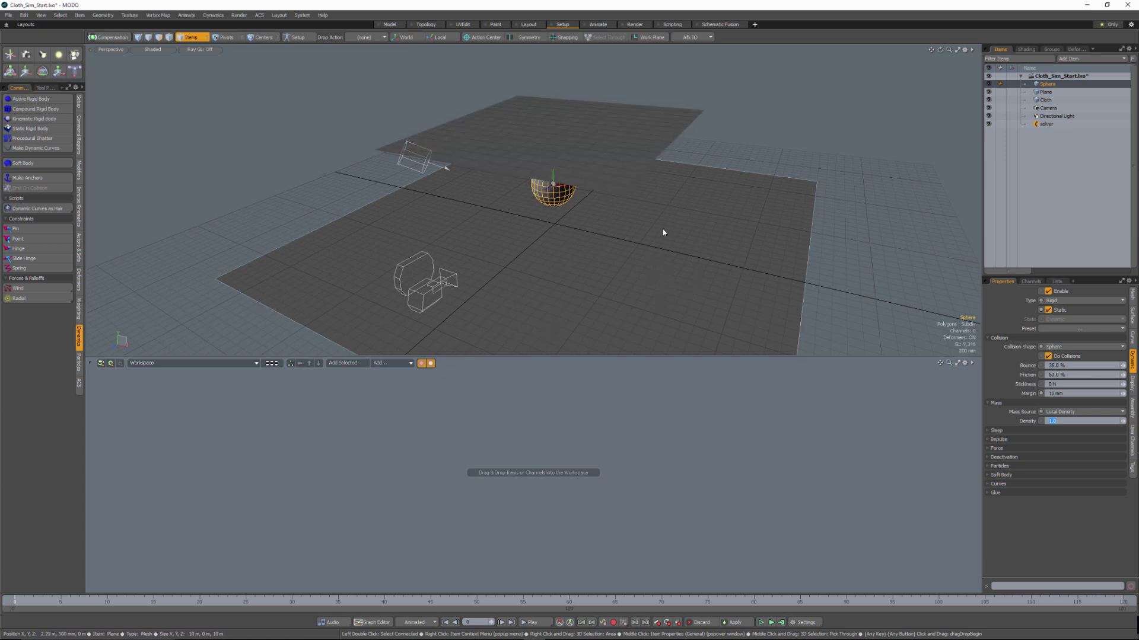
{"action": "left_click", "coordinate": [661, 272]}
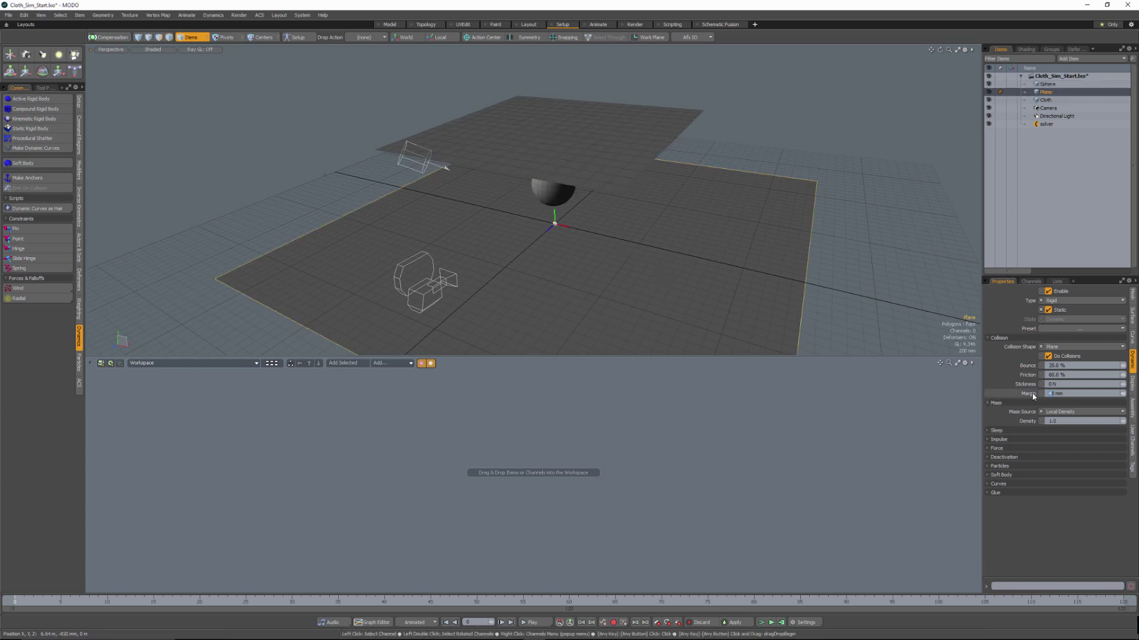
{"action": "key", "text": "Tab"}
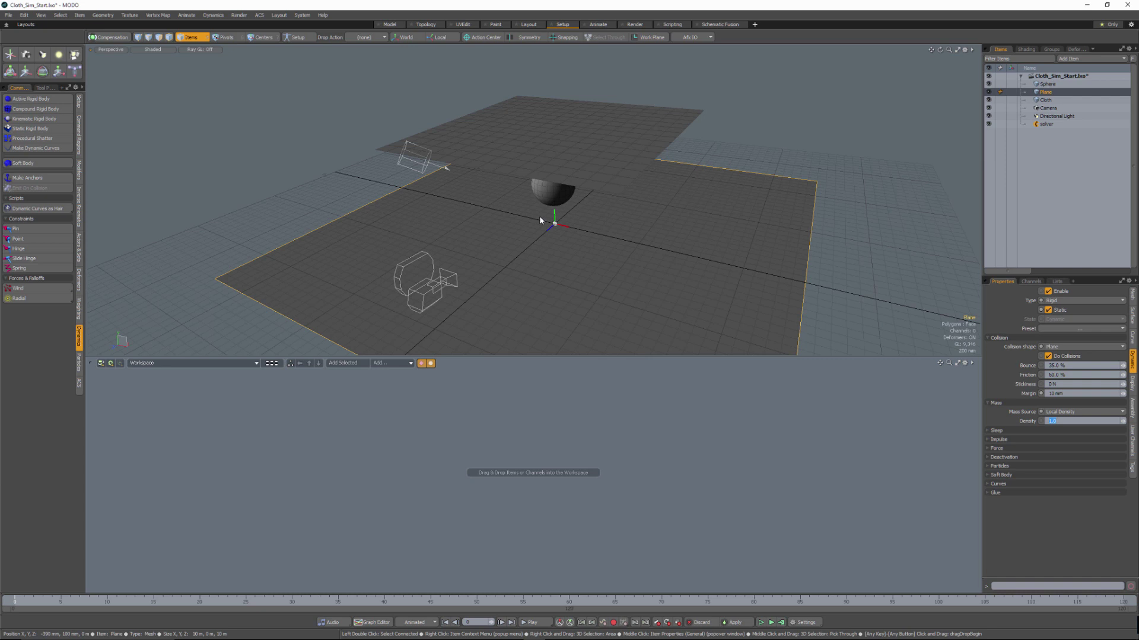
Deselect all items and run the live dynamics simulation so the cloth falls onto the sphere.
{"action": "left_click_drag", "start_coordinate": [620, 220], "coordinate": [720, 214], "text": "alt"}
{"action": "left_click", "coordinate": [768, 123]}
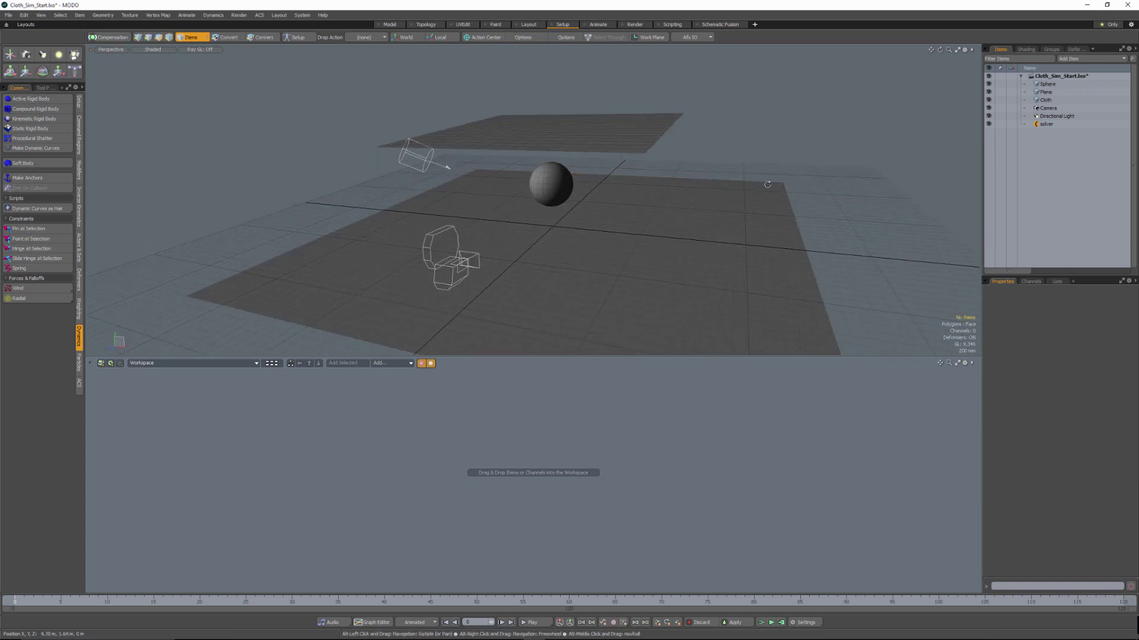
{"action": "left_click_drag", "start_coordinate": [773, 180], "coordinate": [725, 227], "text": "alt"}
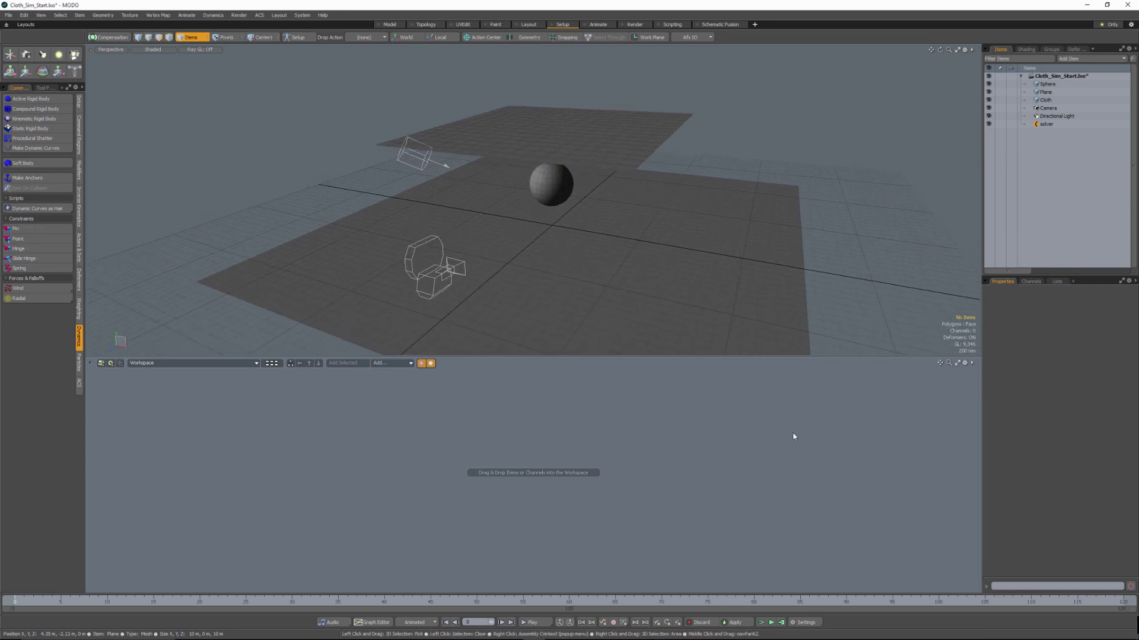
{"action": "left_click", "coordinate": [761, 622]}
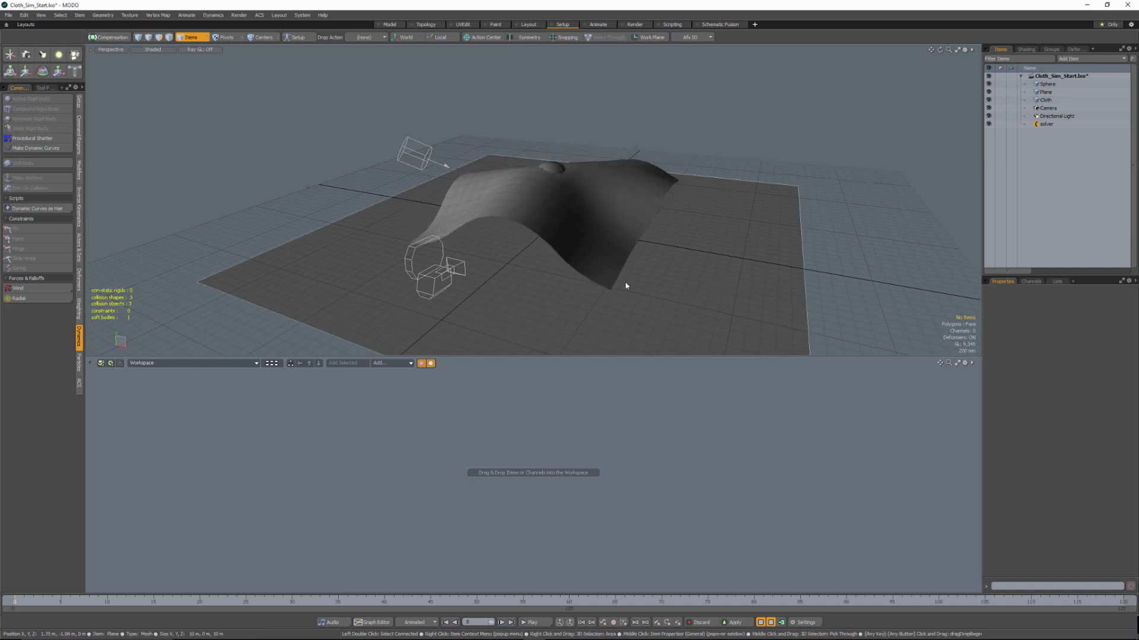
{"action": "left_click_drag", "start_coordinate": [470, 305], "coordinate": [641, 145], "text": "alt"}
{"action": "left_click_drag", "start_coordinate": [675, 223], "coordinate": [533, 178], "text": "alt"}
{"action": "left_click_drag", "start_coordinate": [533, 178], "coordinate": [598, 175], "text": "ctrl+alt"}
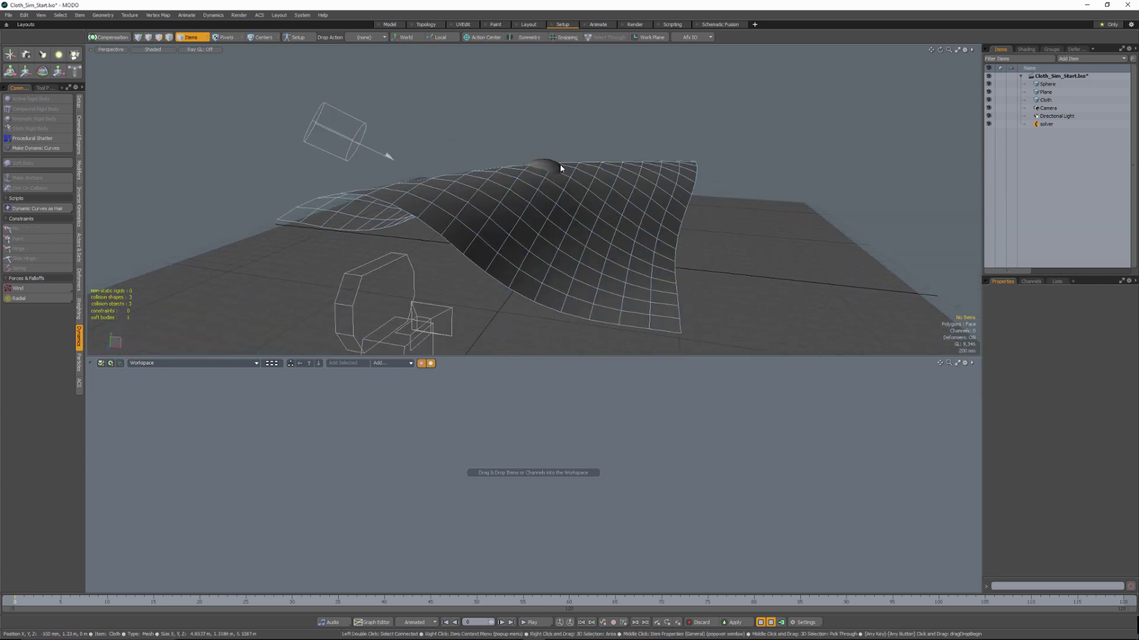
Restart the live simulation and examine from several sides how the cloth drapes over the sphere.
{"action": "left_click_drag", "start_coordinate": [552, 235], "coordinate": [273, 247], "text": "alt"}
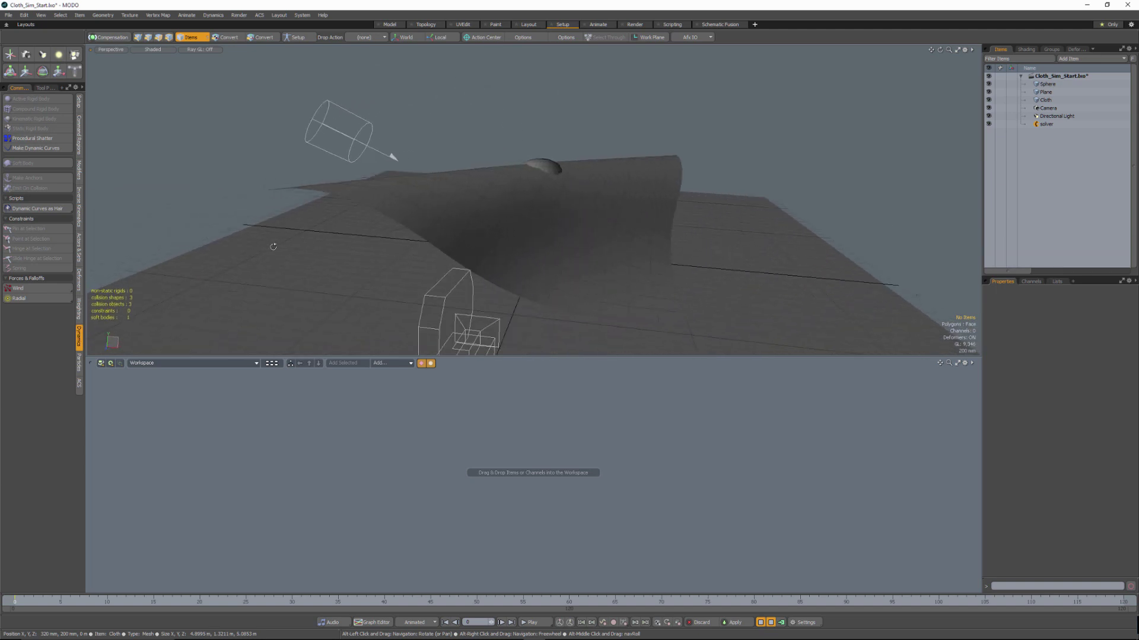
{"action": "left_click_drag", "start_coordinate": [644, 233], "coordinate": [605, 237], "text": "alt"}
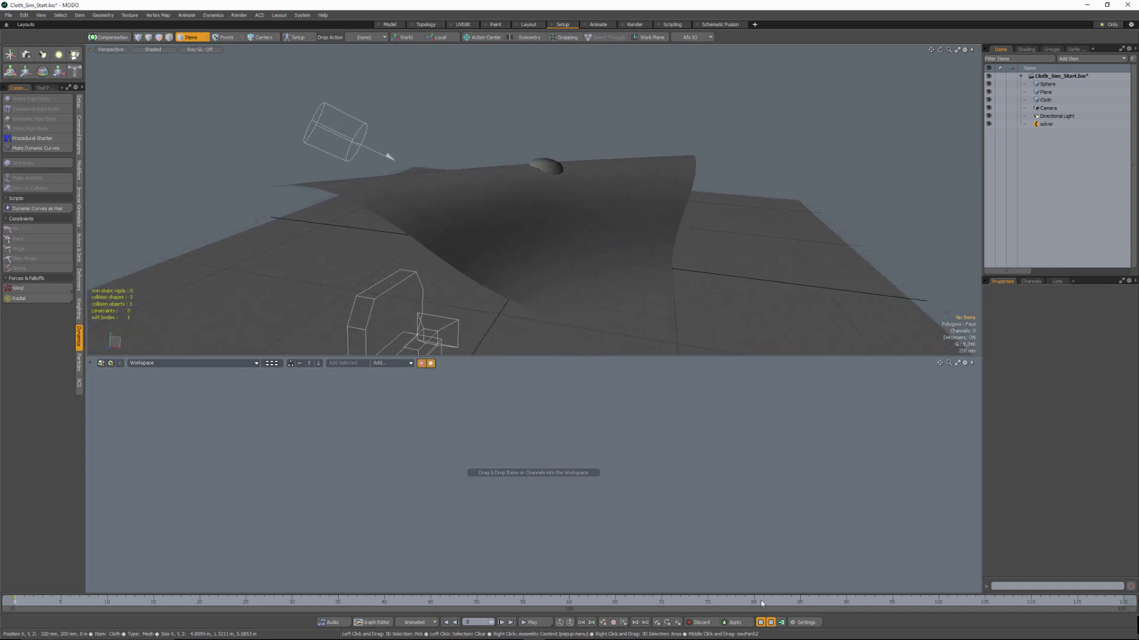
{"action": "left_click", "coordinate": [759, 623]}
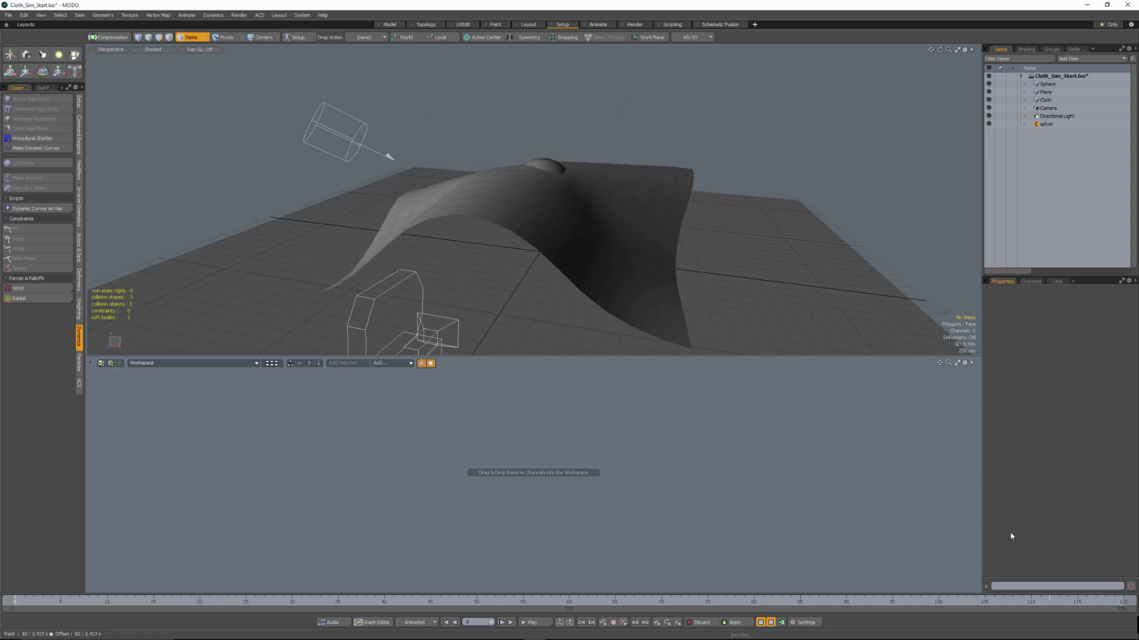
{"action": "left_click_drag", "start_coordinate": [763, 247], "coordinate": [629, 161], "text": "alt"}
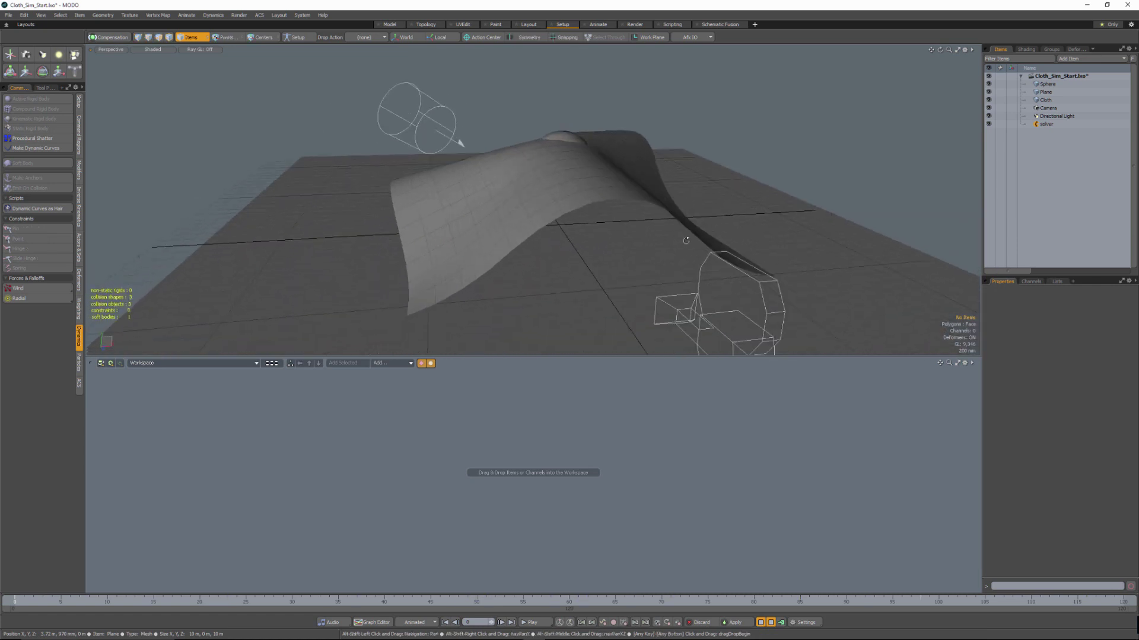
Set the Cloth soft body's bend stiffness to 0 while the simulation runs.
{"action": "left_click", "coordinate": [629, 162]}
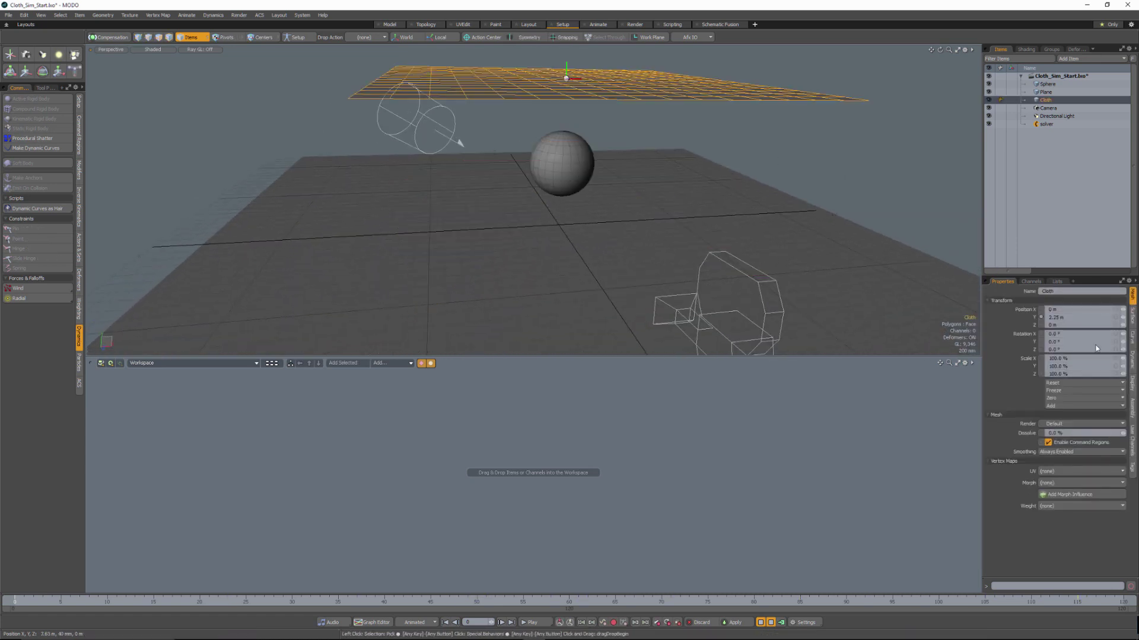
{"action": "left_click", "coordinate": [1133, 363]}
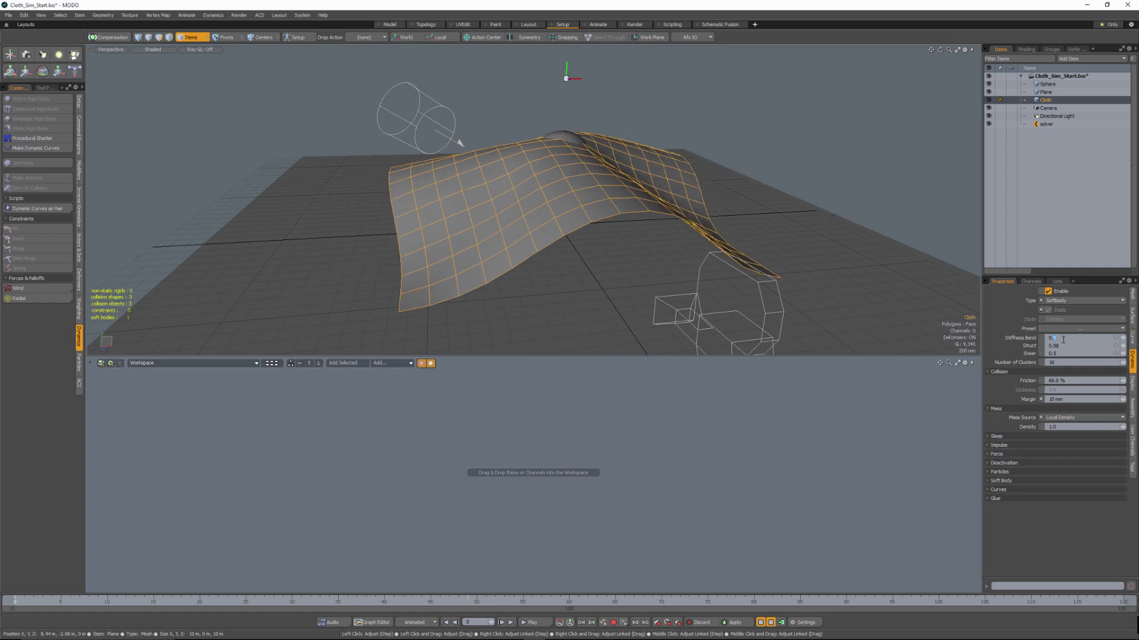
{"action": "type", "text": "0"}
{"action": "key", "text": "Tab"}
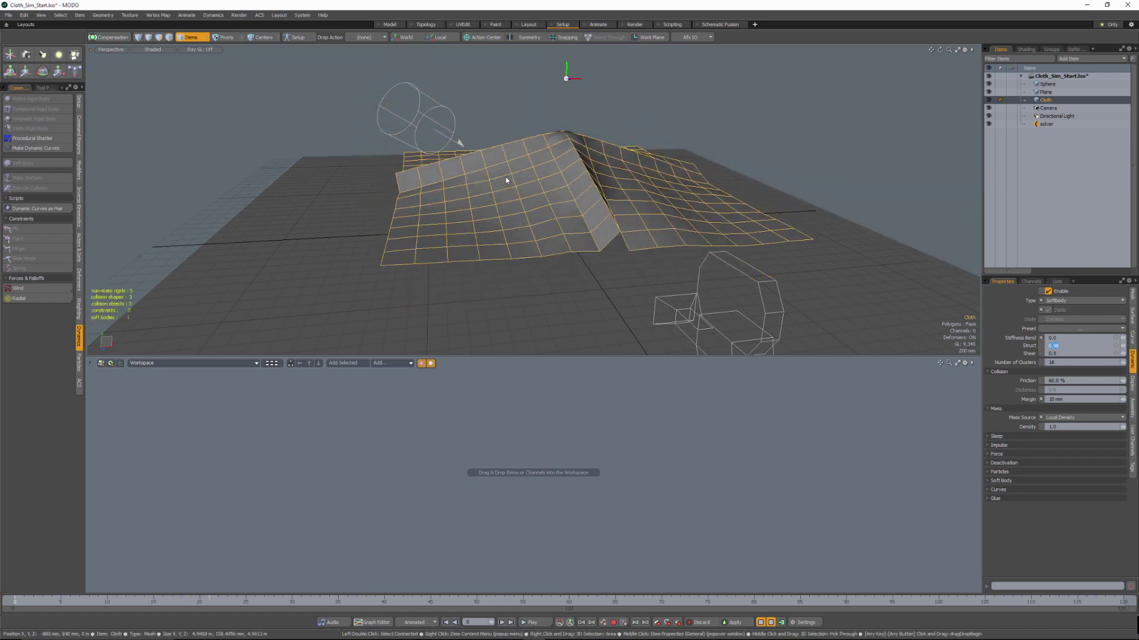
Raise the cloth's bend stiffness to 0.001 and examine its folds over the sphere from several sides.
{"action": "left_click_drag", "start_coordinate": [718, 186], "coordinate": [674, 362], "text": "alt"}
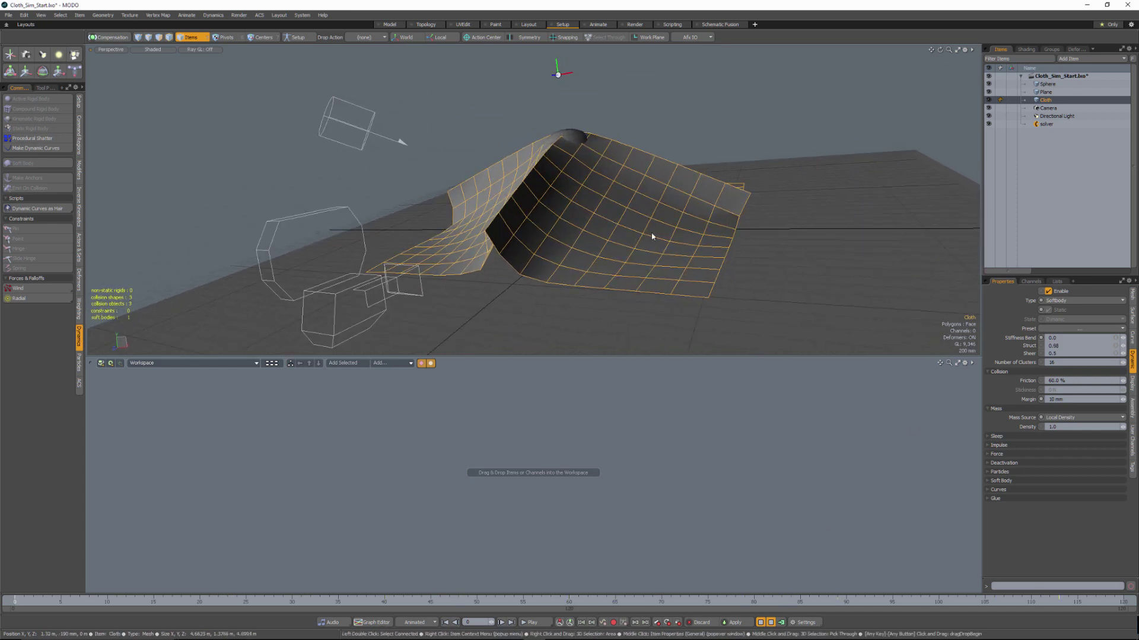
{"action": "left_click_drag", "start_coordinate": [651, 236], "coordinate": [896, 386], "text": "alt"}
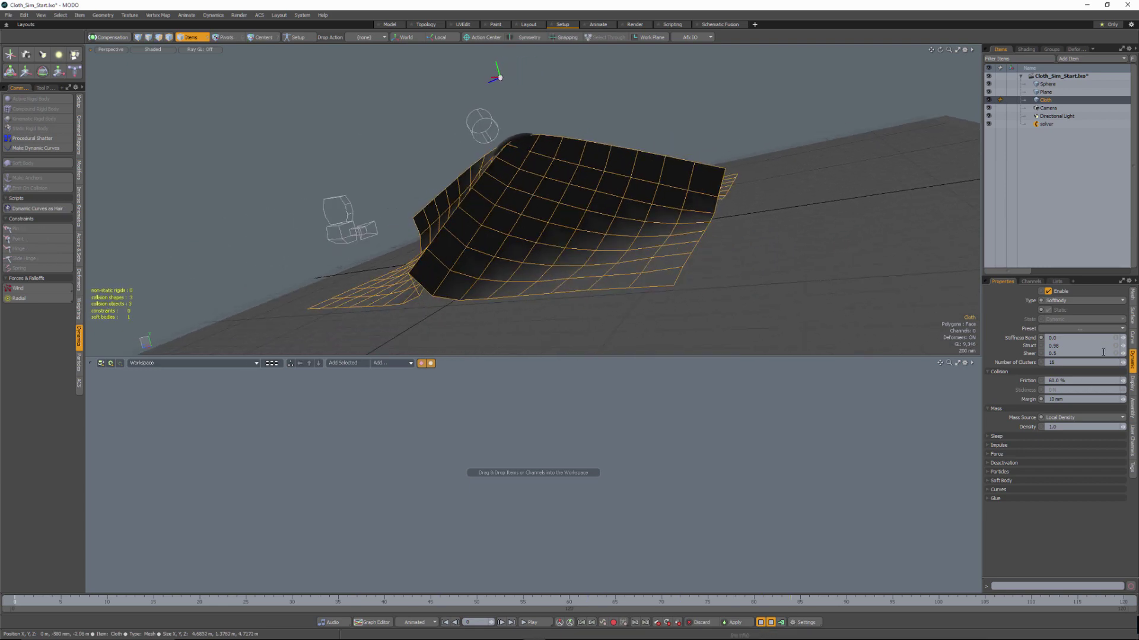
{"action": "left_click_drag", "start_coordinate": [603, 209], "coordinate": [648, 190], "text": "alt"}
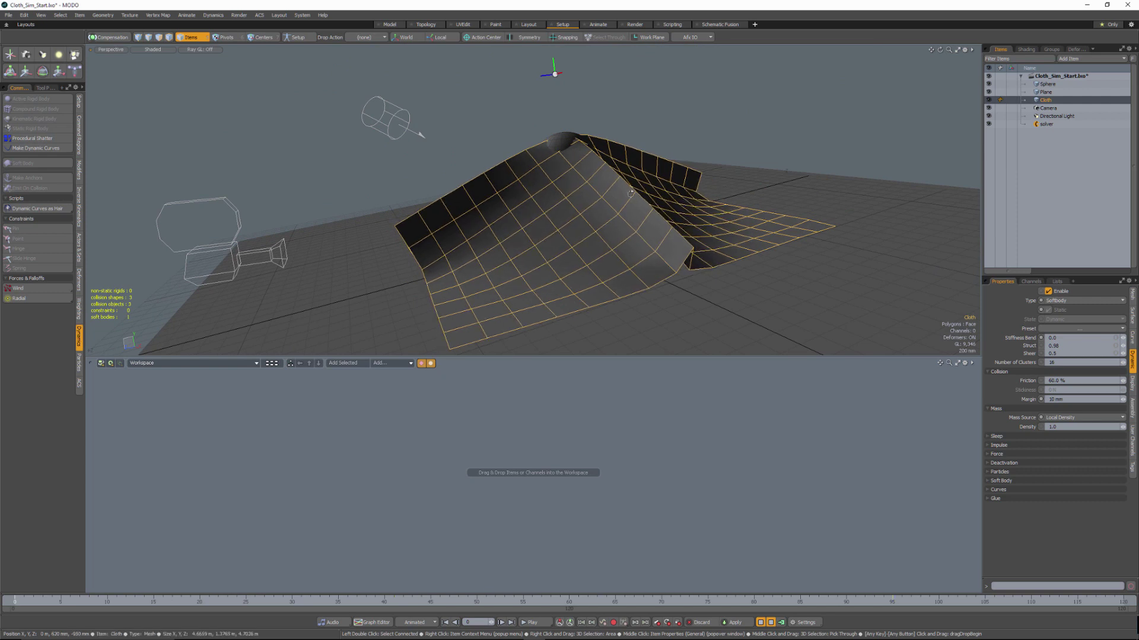
{"action": "left_click_drag", "start_coordinate": [630, 193], "coordinate": [598, 153], "text": "alt"}
{"action": "left_click_drag", "start_coordinate": [667, 202], "coordinate": [593, 208], "text": "alt"}
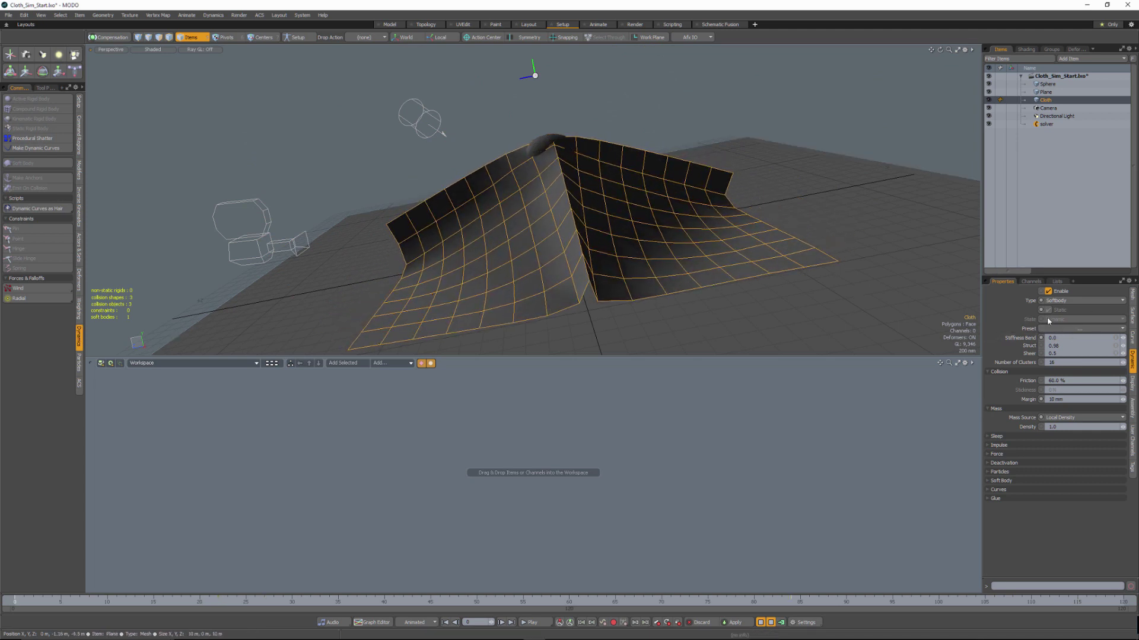
{"action": "left_click", "coordinate": [1123, 338]}
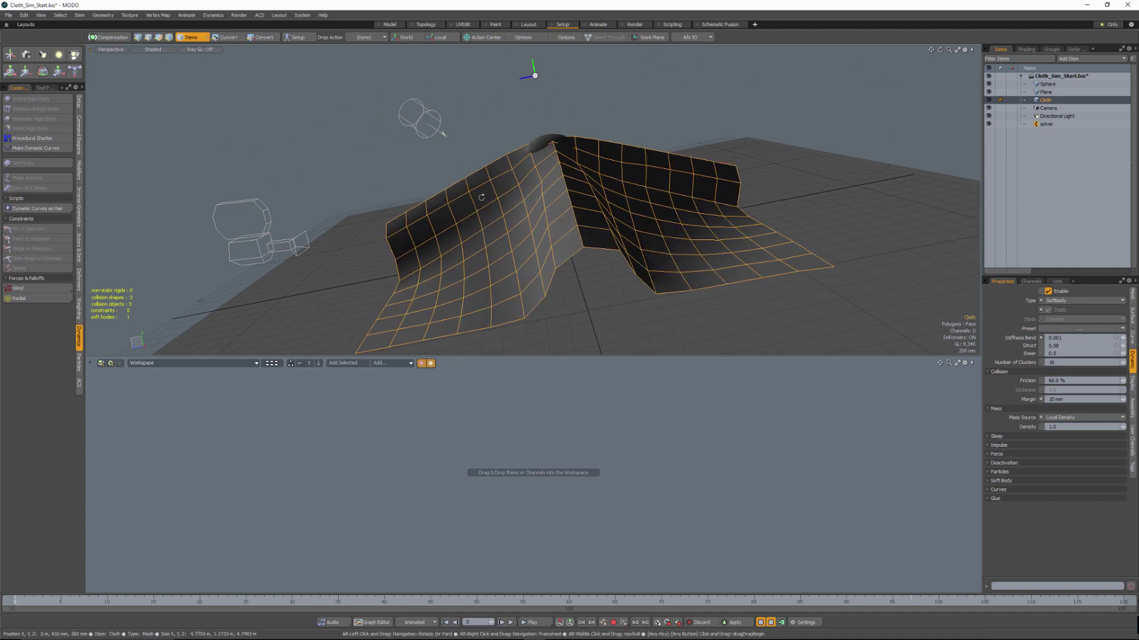
{"action": "left_click_drag", "start_coordinate": [482, 197], "coordinate": [536, 212], "text": "alt"}
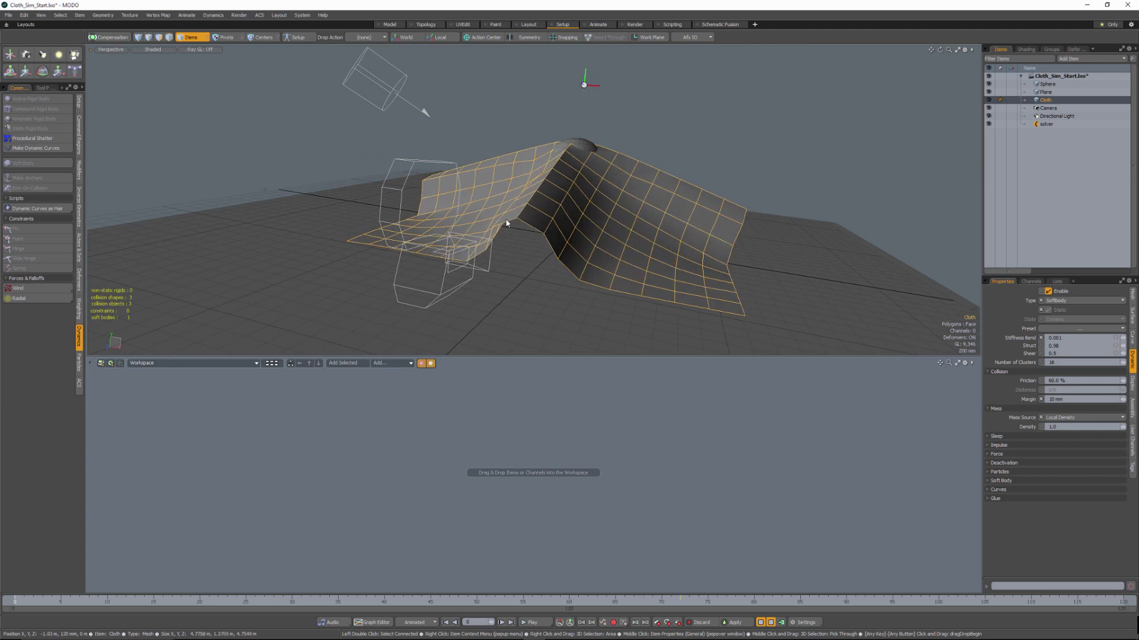
{"action": "left_click", "coordinate": [1120, 340]}
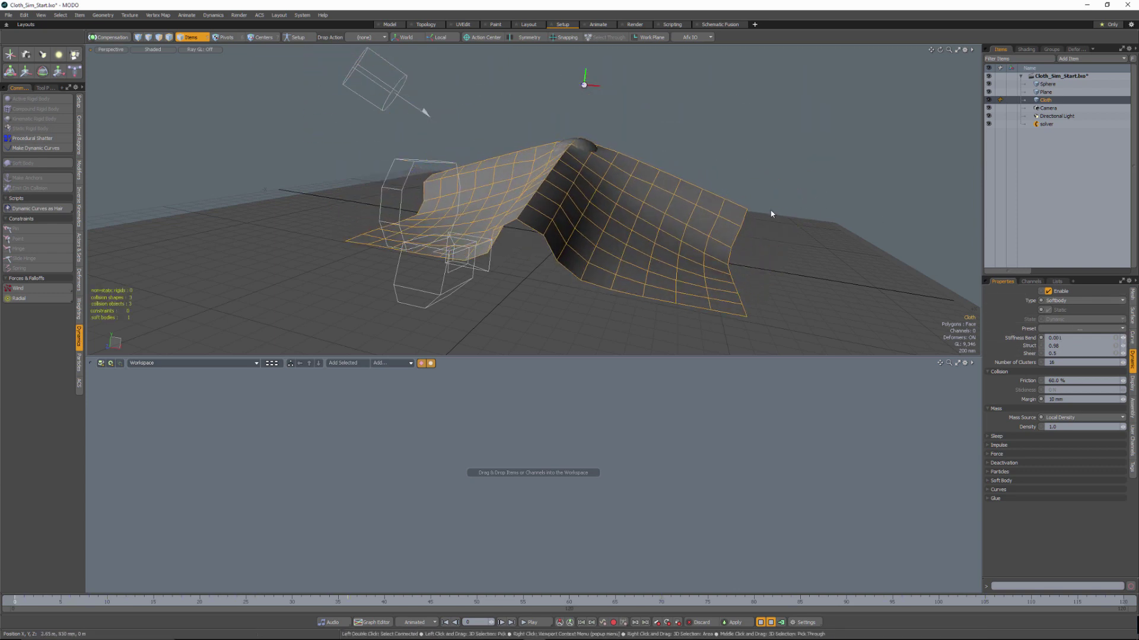
{"action": "left_click_drag", "start_coordinate": [771, 214], "coordinate": [440, 190], "text": "alt"}
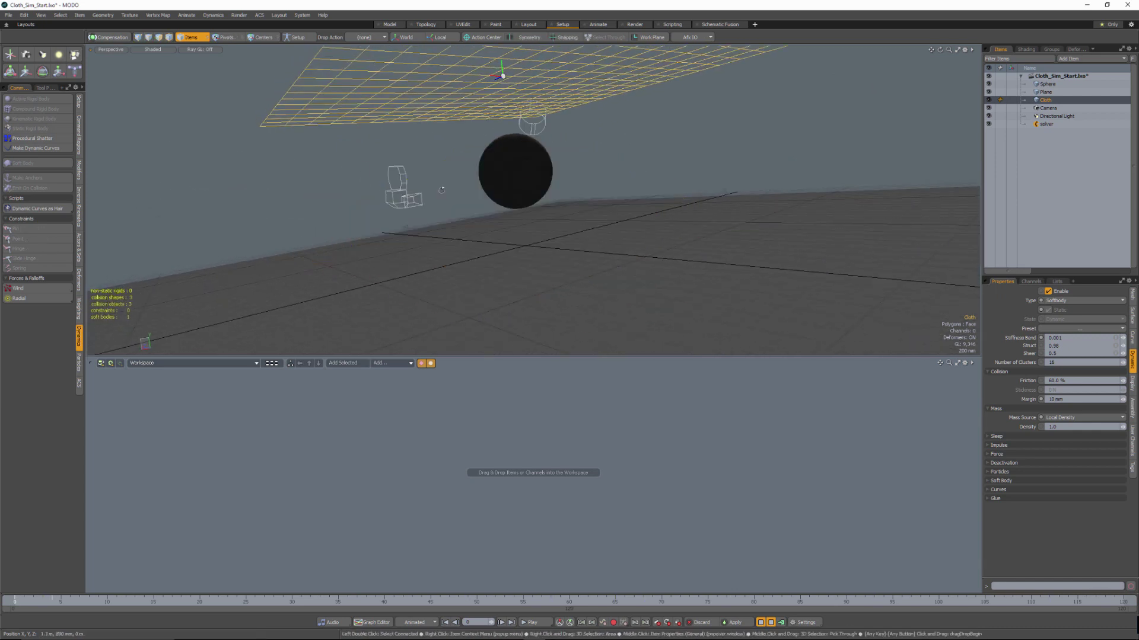
{"action": "mouse_move", "coordinate": [569, 267]}
{"action": "left_mouse_down", "text": "alt"}
{"action": "mouse_move", "coordinate": [523, 279]}
{"action": "mouse_move", "coordinate": [570, 250]}
{"action": "left_mouse_up", "text": "alt"}
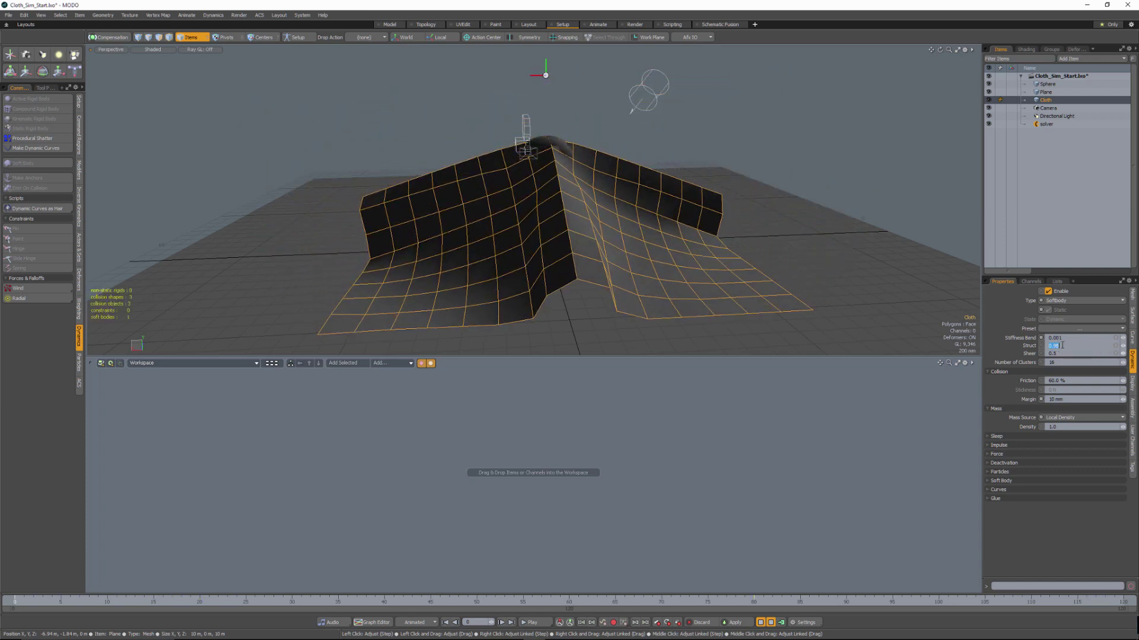
Set the cloth's structural stiffness to 0.05 and examine the softer drape over the sphere from several sides.
{"action": "type", "text": "0.05"}
{"action": "key", "text": "Tab"}
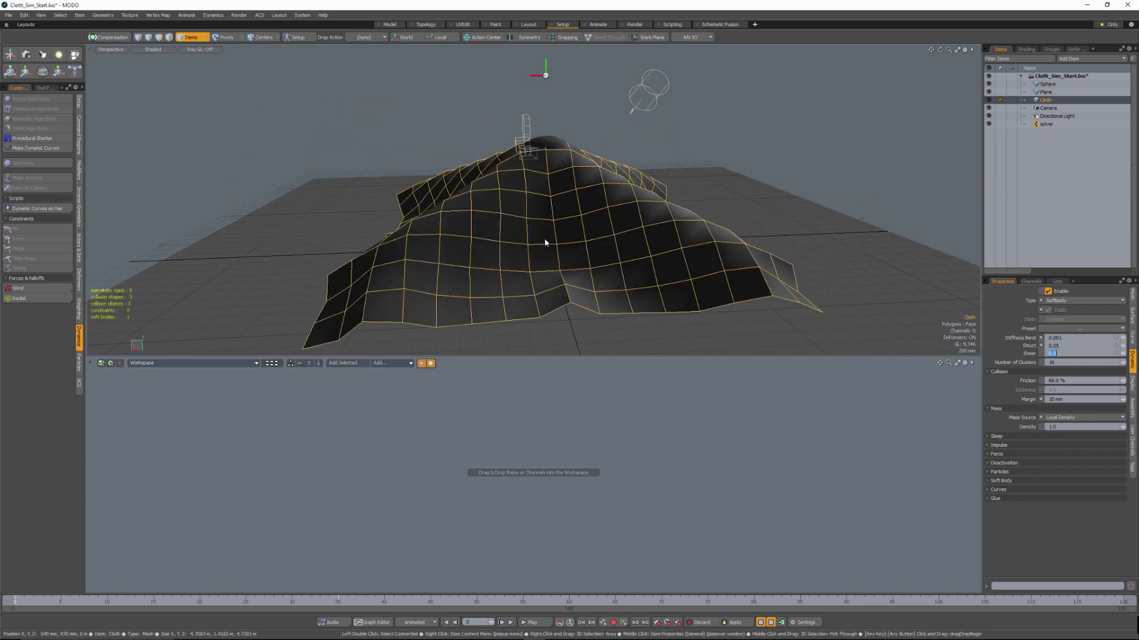
{"action": "left_click_drag", "start_coordinate": [545, 242], "coordinate": [460, 145], "text": "alt"}
{"action": "left_click_drag", "start_coordinate": [437, 251], "coordinate": [562, 275], "text": "alt"}
{"action": "left_click_drag", "start_coordinate": [628, 226], "coordinate": [603, 158], "text": "alt"}
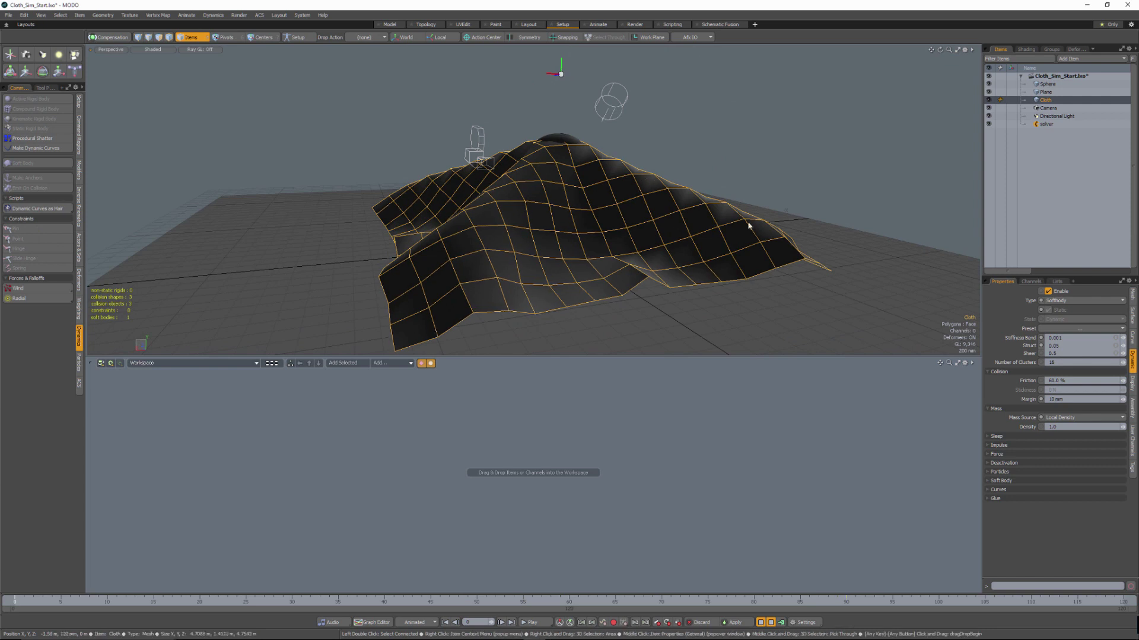
{"action": "left_click_drag", "start_coordinate": [748, 226], "coordinate": [603, 165], "text": "alt"}
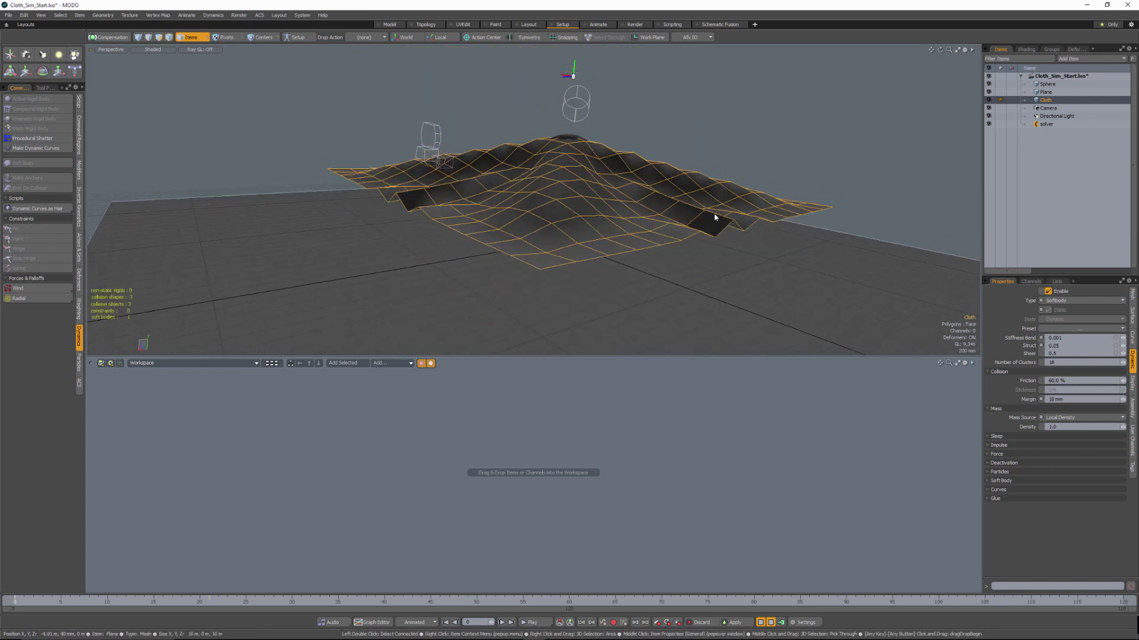
{"action": "left_click_drag", "start_coordinate": [679, 184], "coordinate": [682, 211], "text": "alt"}
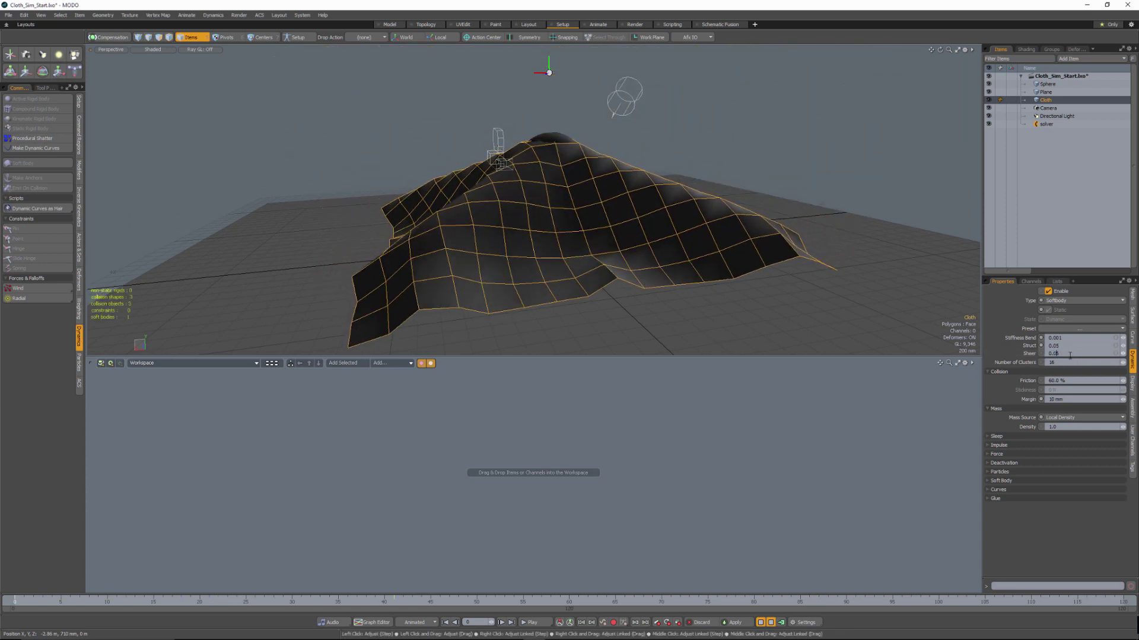
Set the cloth's shear stiffness to 0.05 and inspect how its folds settle around the sphere.
{"action": "key", "text": "Tab"}
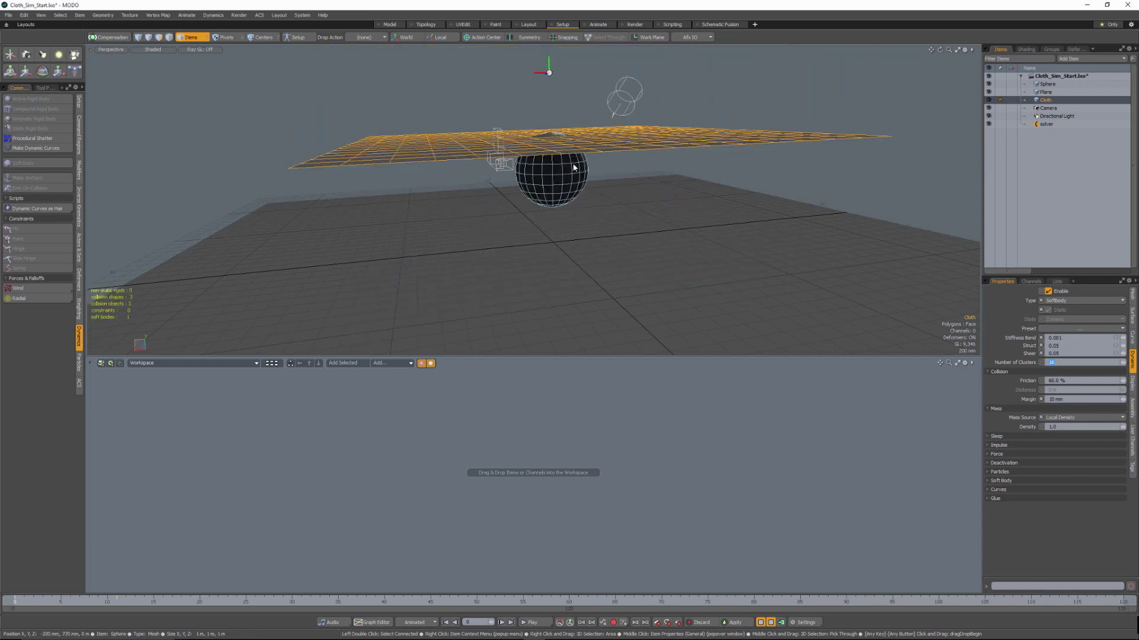
{"action": "left_click_drag", "start_coordinate": [627, 196], "coordinate": [542, 271], "text": "alt"}
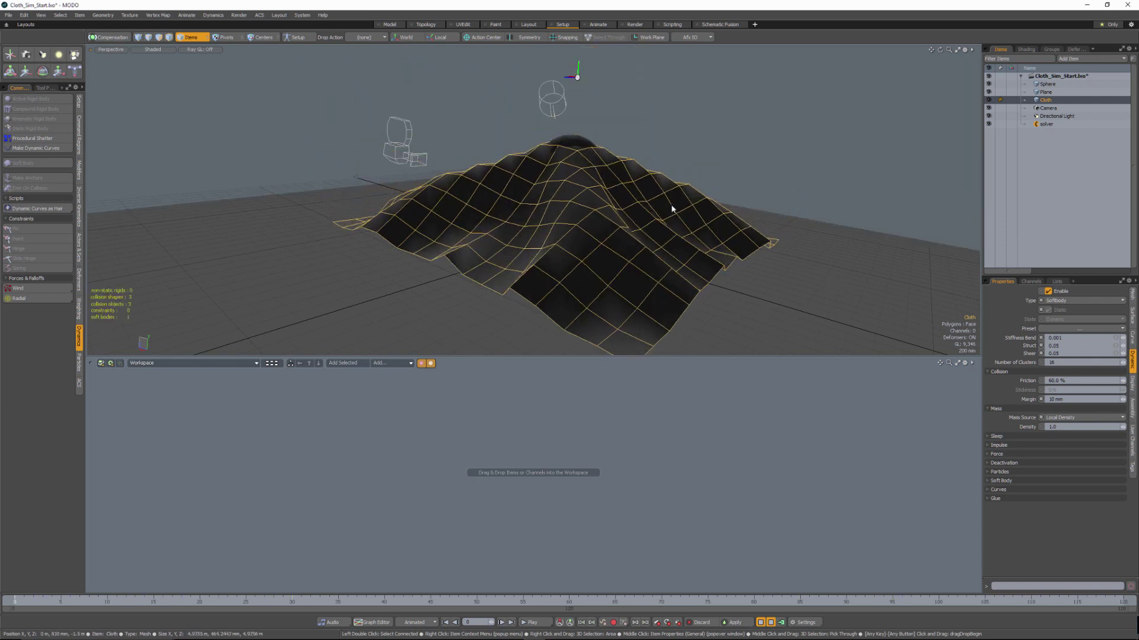
{"action": "left_click_drag", "start_coordinate": [674, 211], "coordinate": [696, 235], "text": "alt"}
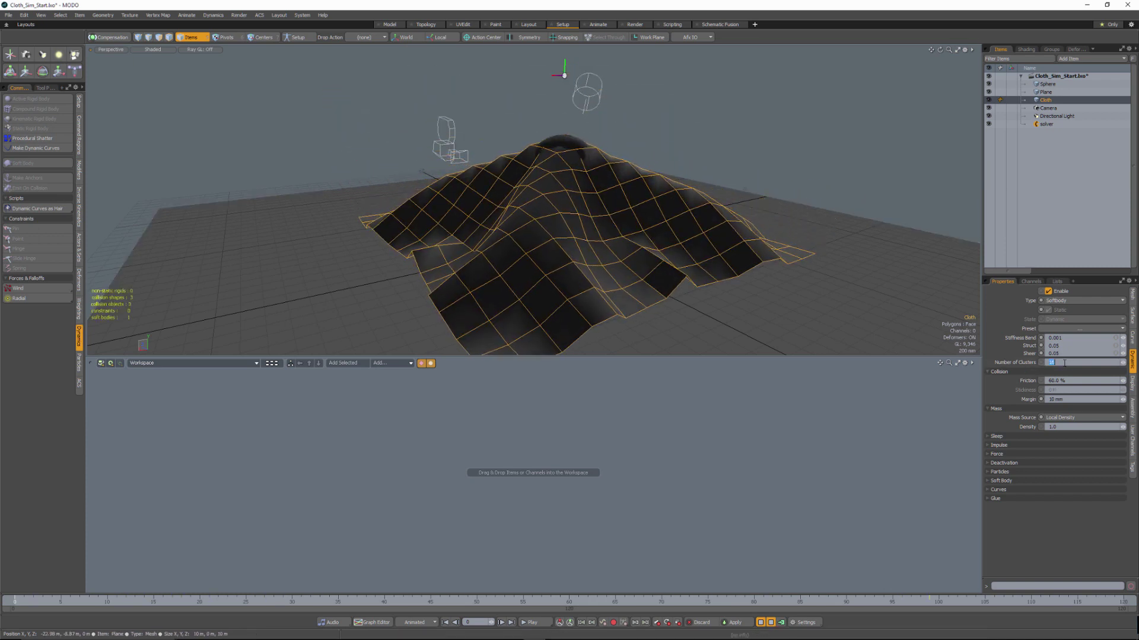
Raise the cloth's number of clusters to 64 and examine the drape from several sides.
{"action": "type", "text": "64"}
{"action": "key", "text": "Tab"}
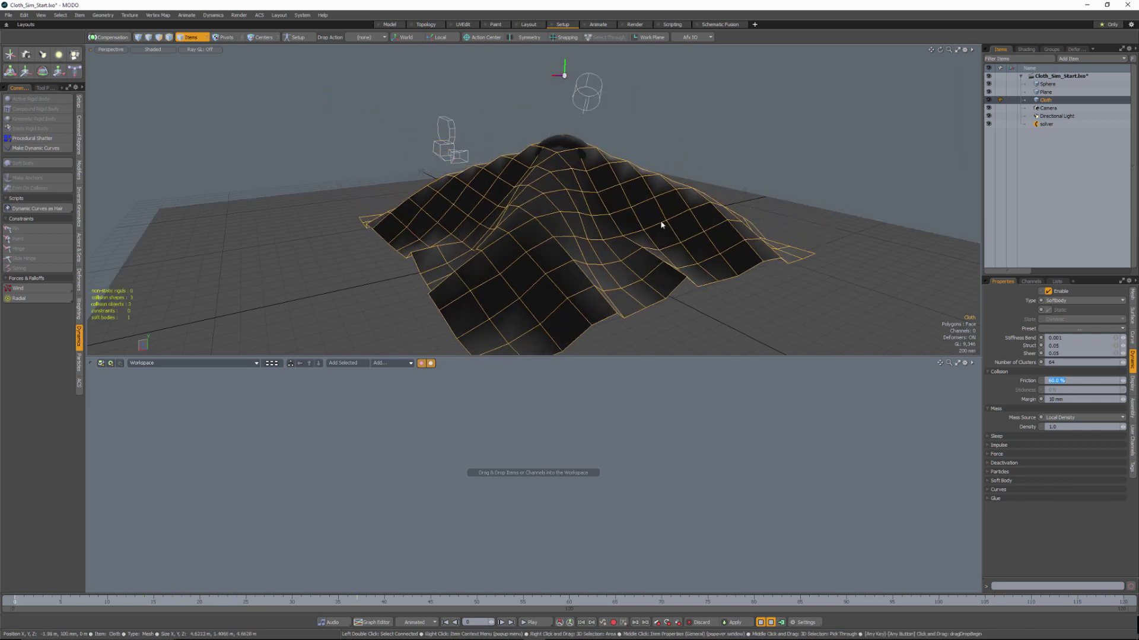
{"action": "left_click_drag", "start_coordinate": [661, 223], "coordinate": [551, 214], "text": "alt"}
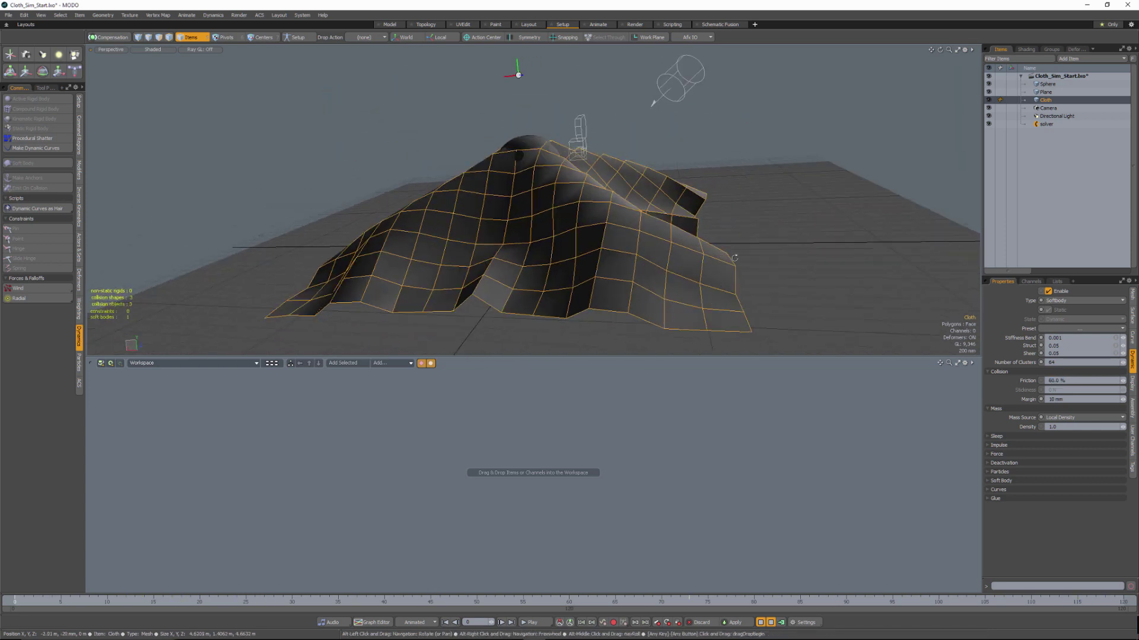
{"action": "left_click_drag", "start_coordinate": [749, 251], "coordinate": [687, 247], "text": "alt"}
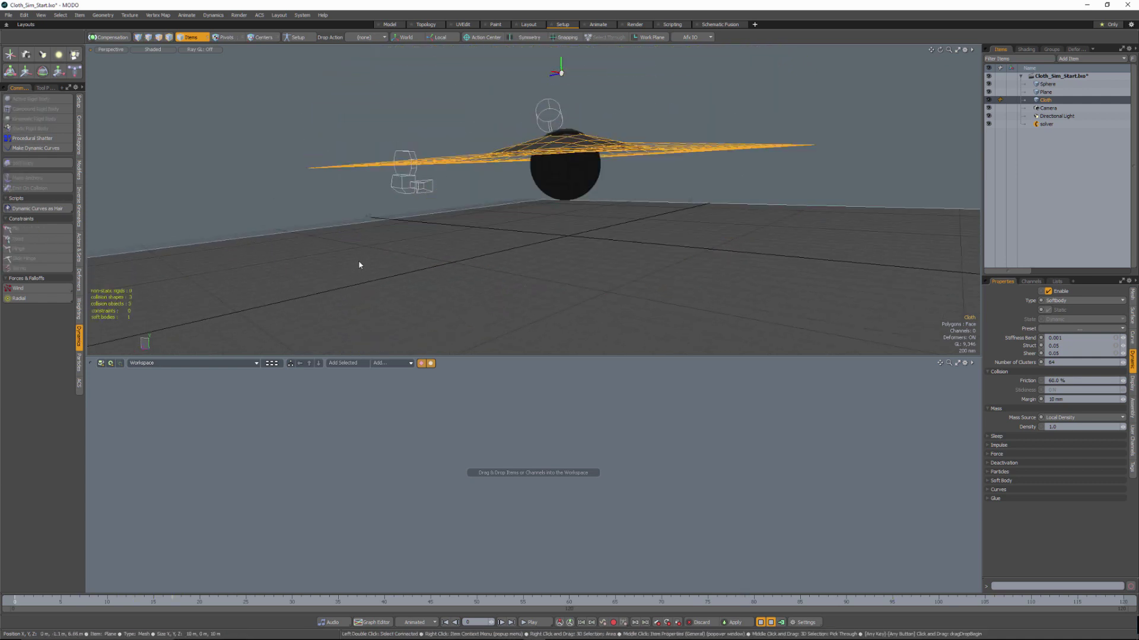
{"action": "left_click_drag", "start_coordinate": [771, 249], "coordinate": [779, 269], "text": "alt"}
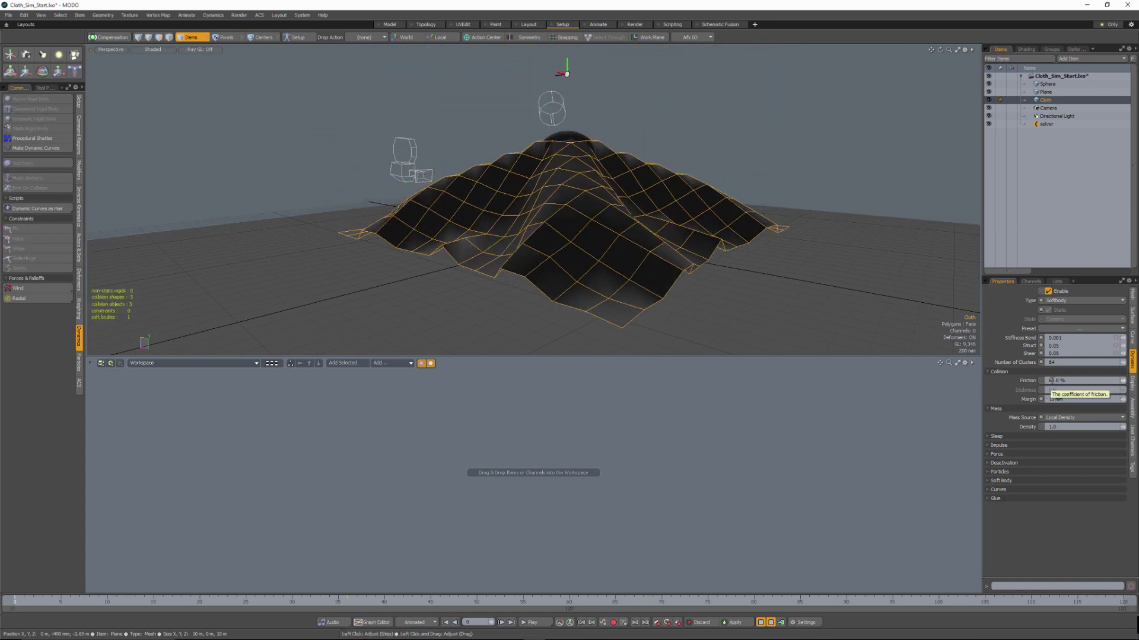
Set the cloth's collision friction to 10% and keep the Cloth item selected while the simulation runs.
{"action": "type", "text": "1"}
{"action": "key", "text": "Tab"}
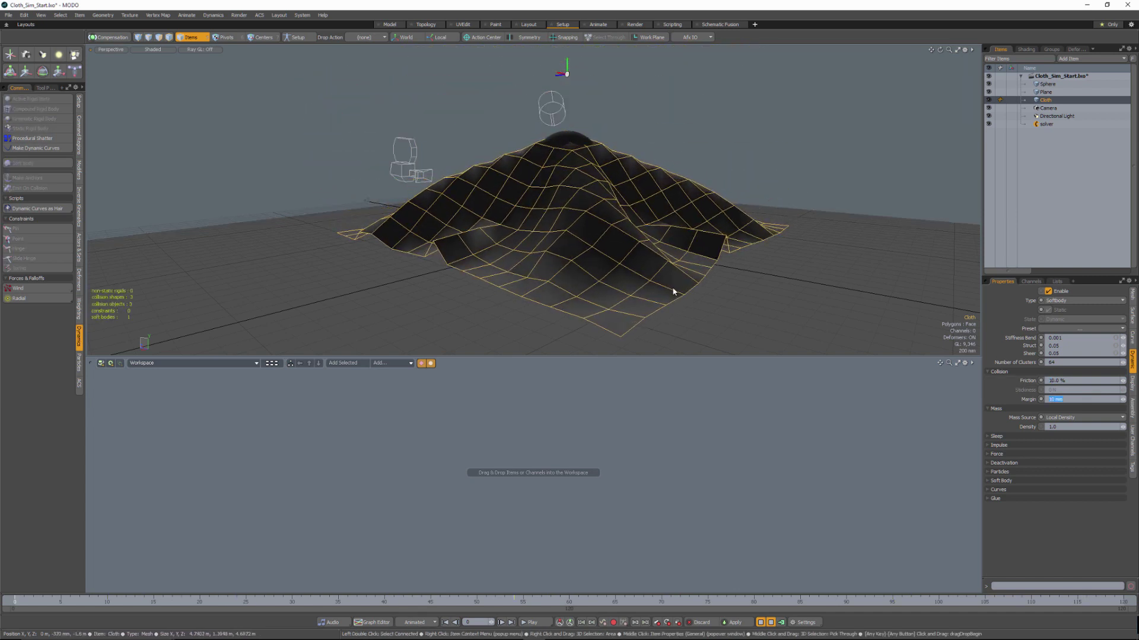
{"action": "left_click_drag", "start_coordinate": [674, 287], "coordinate": [834, 235], "text": "alt"}
{"action": "left_click", "coordinate": [845, 240]}
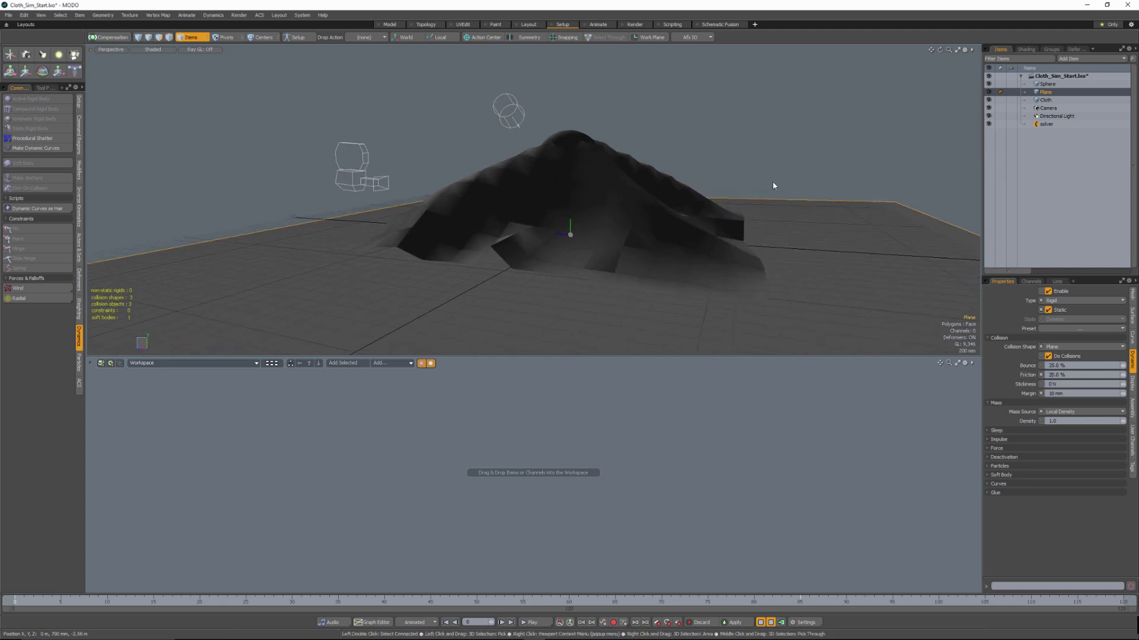
{"action": "left_click_drag", "start_coordinate": [772, 180], "coordinate": [688, 184], "text": "alt"}
{"action": "left_click", "coordinate": [698, 189]}
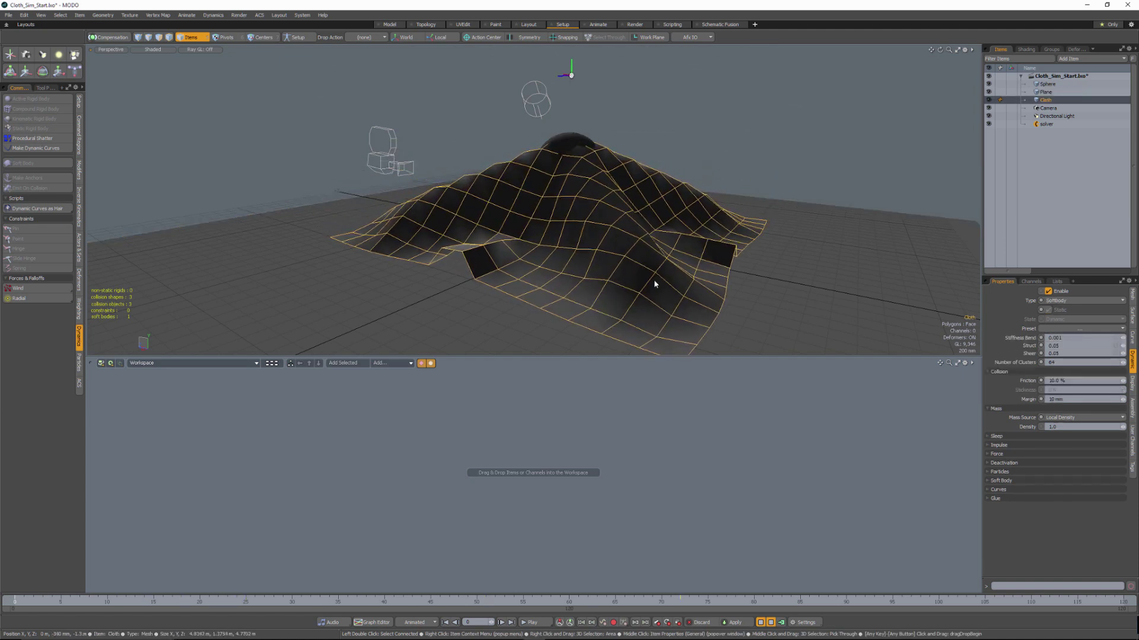
Examine from all around and above how the low-friction cloth slides over the sphere and lands on the ground.
{"action": "left_click_drag", "start_coordinate": [798, 270], "coordinate": [530, 234], "text": "alt"}
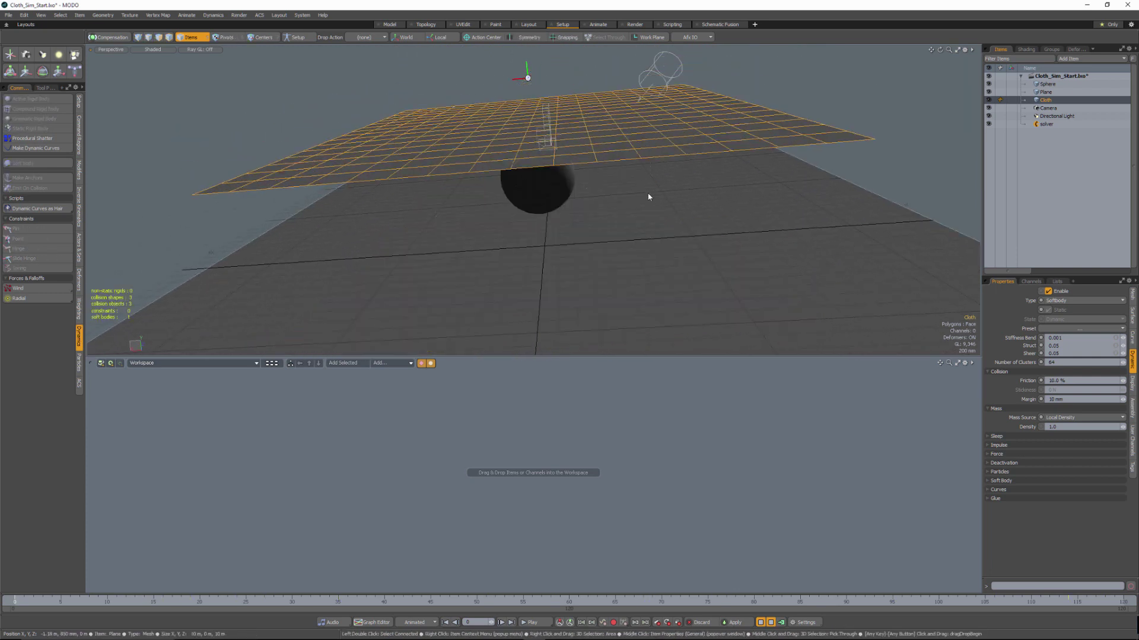
{"action": "left_click_drag", "start_coordinate": [649, 196], "coordinate": [589, 196], "text": "alt"}
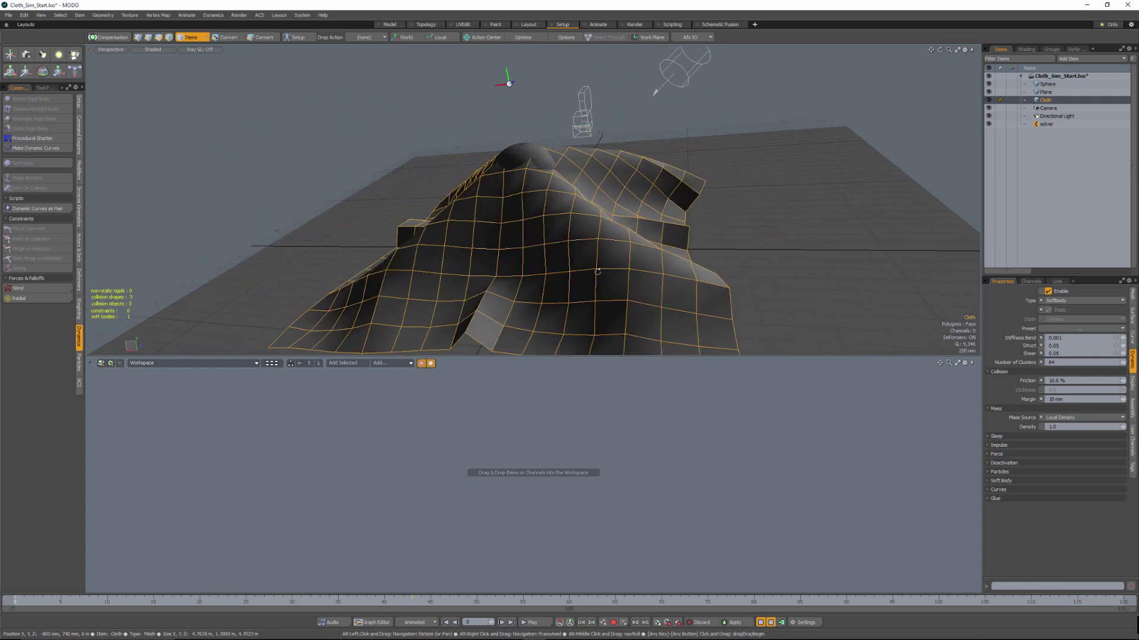
{"action": "left_click_drag", "start_coordinate": [506, 144], "coordinate": [518, 179], "text": "alt"}
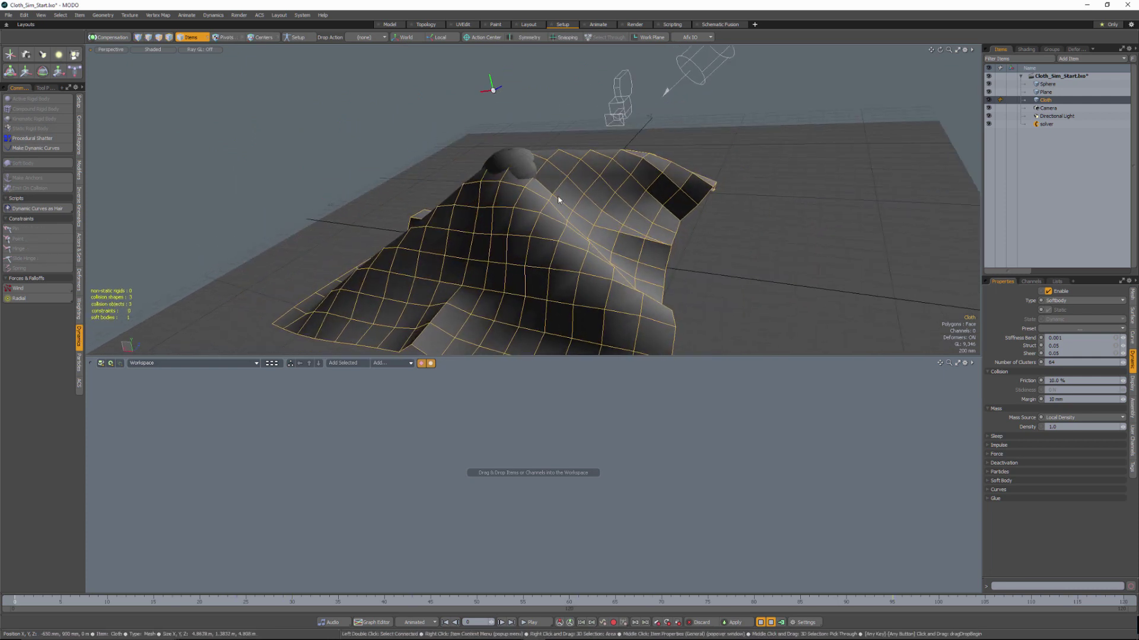
{"action": "left_click_drag", "start_coordinate": [527, 190], "coordinate": [510, 129], "text": "alt"}
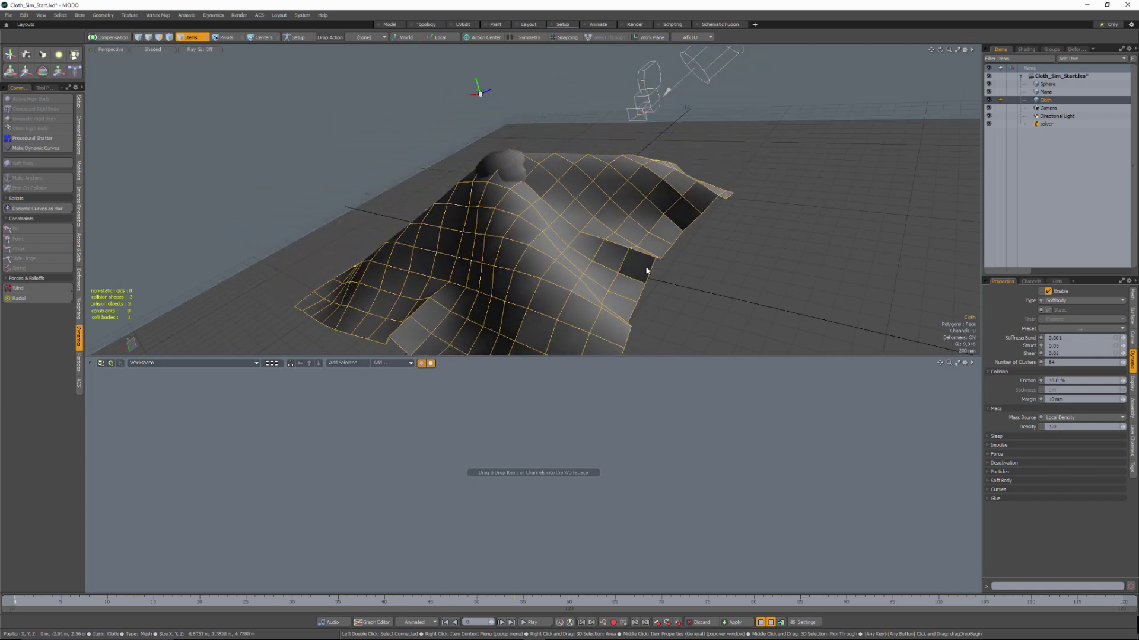
{"action": "left_click_drag", "start_coordinate": [647, 271], "coordinate": [630, 207], "text": "alt"}
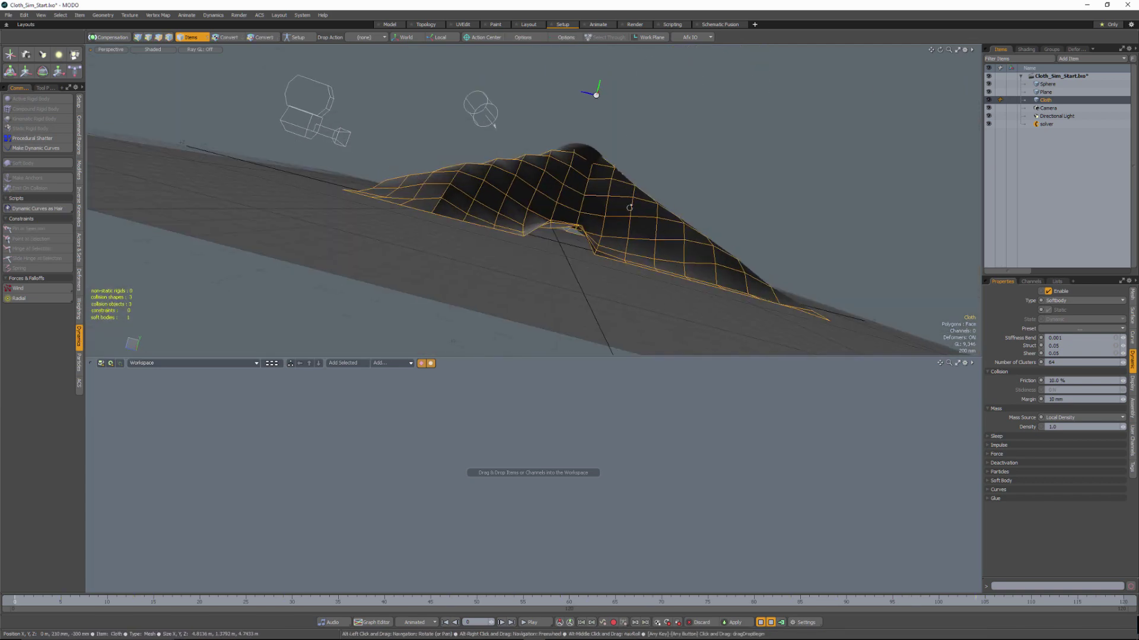
{"action": "left_click_drag", "start_coordinate": [631, 134], "coordinate": [620, 176], "text": "alt"}
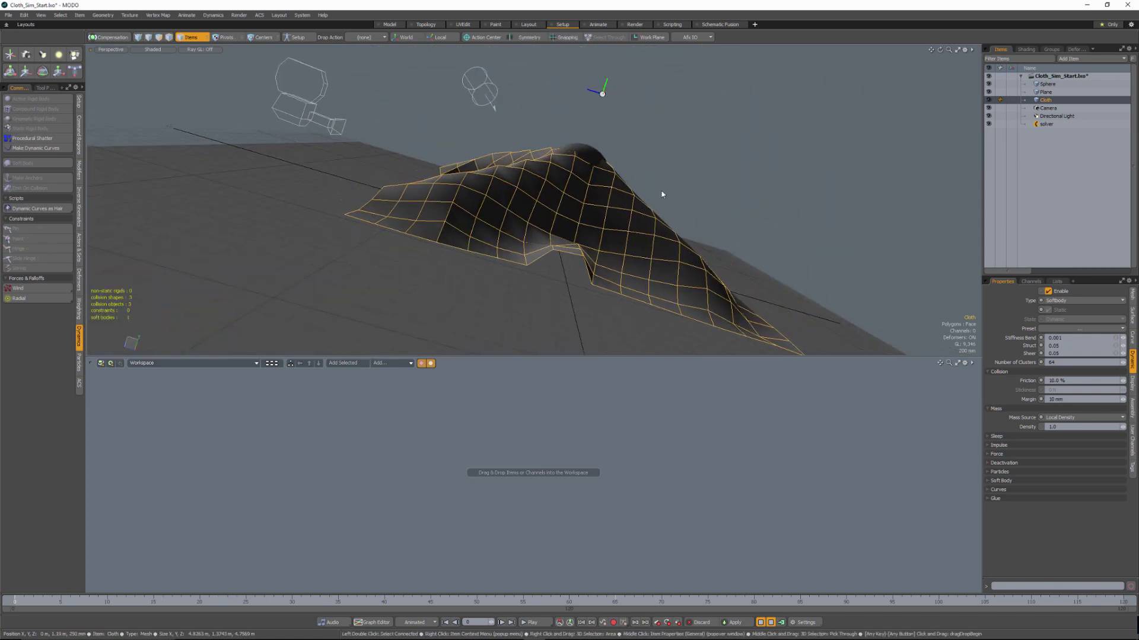
{"action": "left_click_drag", "start_coordinate": [656, 185], "coordinate": [414, 210], "text": "alt"}
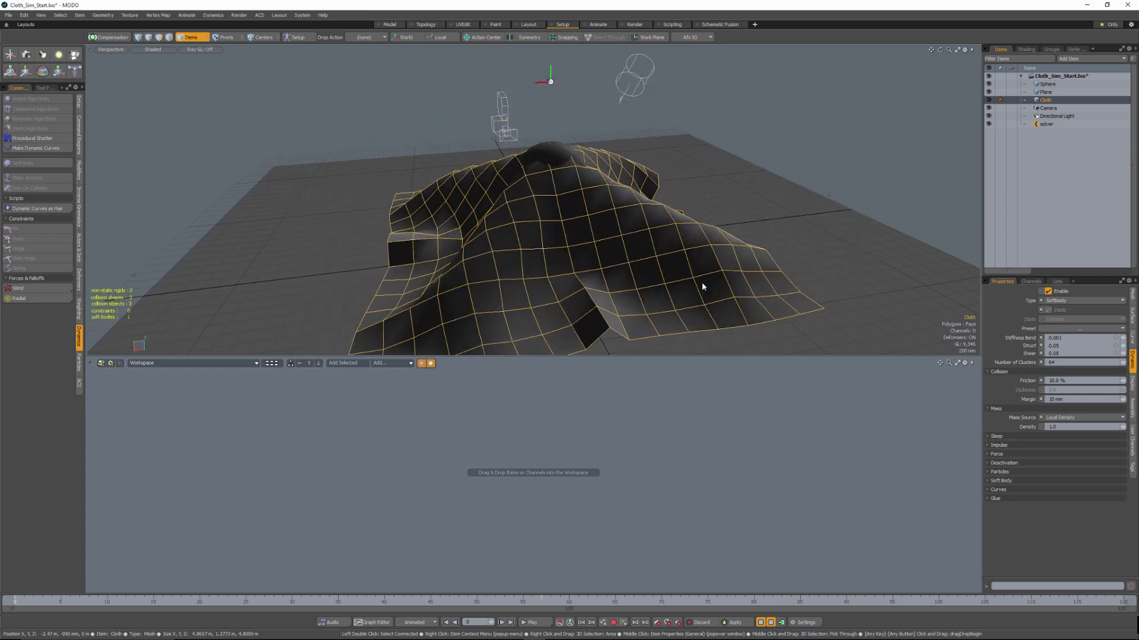
Stop the simulation and subdivide all of the cloth's polygons with the Faceted method.
{"action": "key", "text": "Escape"}
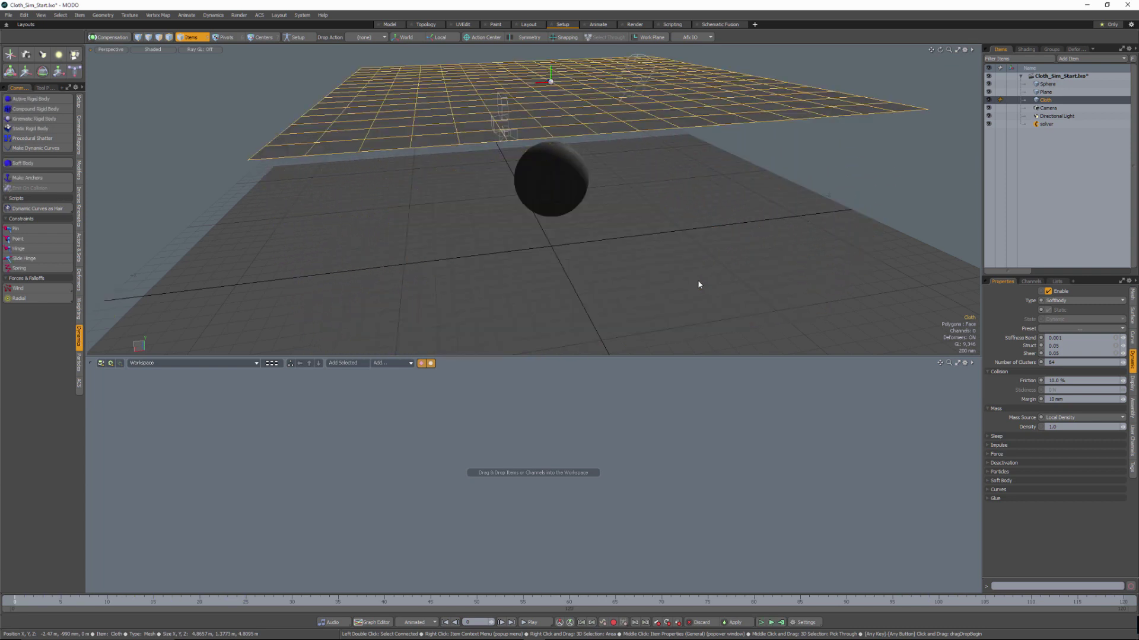
{"action": "left_click_drag", "start_coordinate": [684, 148], "coordinate": [669, 242], "text": "alt"}
{"action": "left_click_drag", "start_coordinate": [738, 246], "coordinate": [563, 235], "text": "ctrl+alt"}
{"action": "left_click_drag", "start_coordinate": [563, 234], "coordinate": [571, 212], "text": "alt"}
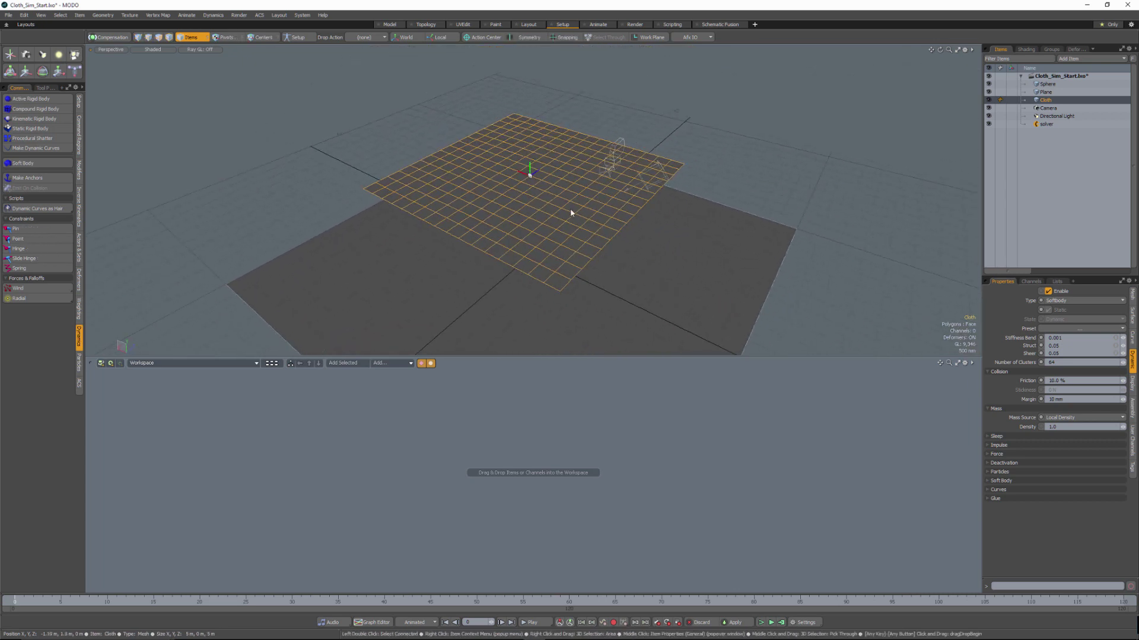
{"action": "left_click", "coordinate": [163, 39]}
{"action": "left_click_drag", "start_coordinate": [528, 170], "coordinate": [478, 249], "text": "alt"}
{"action": "left_click_drag", "start_coordinate": [477, 249], "coordinate": [600, 151], "text": "alt+shift"}
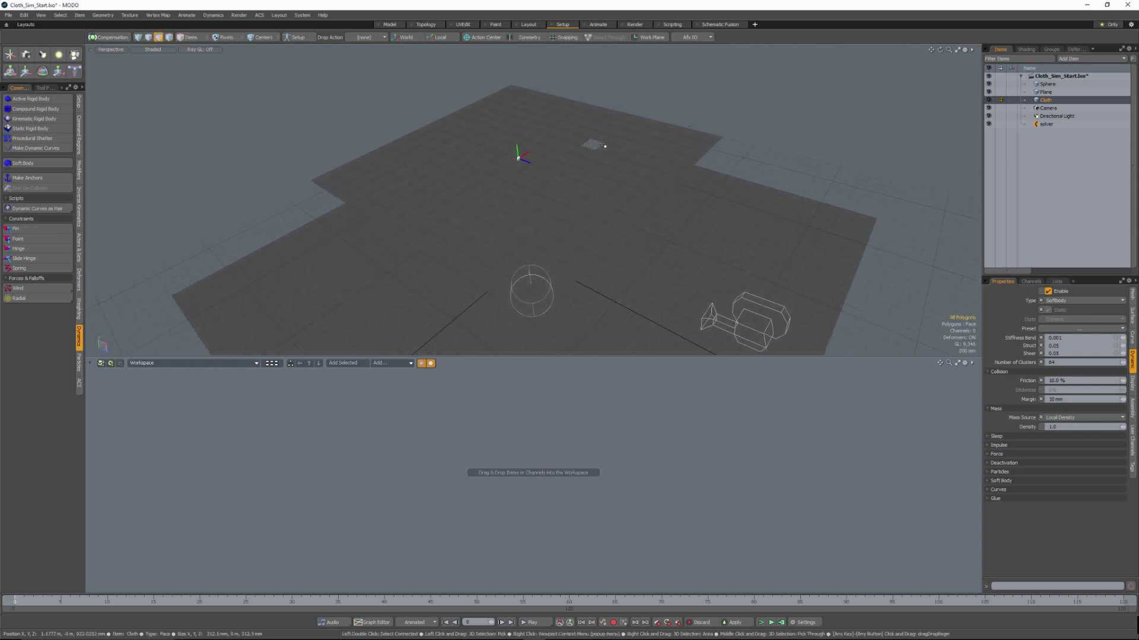
{"action": "key", "text": "shift+d"}
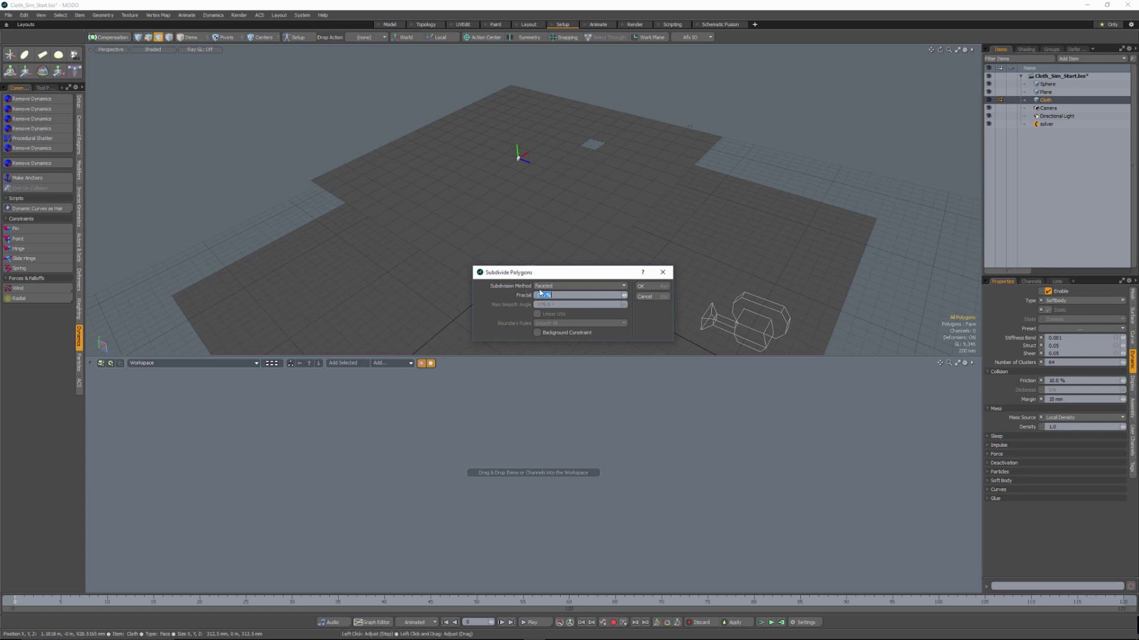
{"action": "left_click", "coordinate": [661, 289]}
Run the live simulation with the denser cloth mesh and examine its folds up close from several sides.
{"action": "mouse_move", "coordinate": [663, 239]}
{"action": "left_mouse_down", "text": "alt"}
{"action": "mouse_move", "coordinate": [599, 139]}
{"action": "mouse_move", "coordinate": [646, 179]}
{"action": "mouse_move", "coordinate": [617, 222]}
{"action": "mouse_move", "coordinate": [645, 246]}
{"action": "left_mouse_up", "text": "alt"}
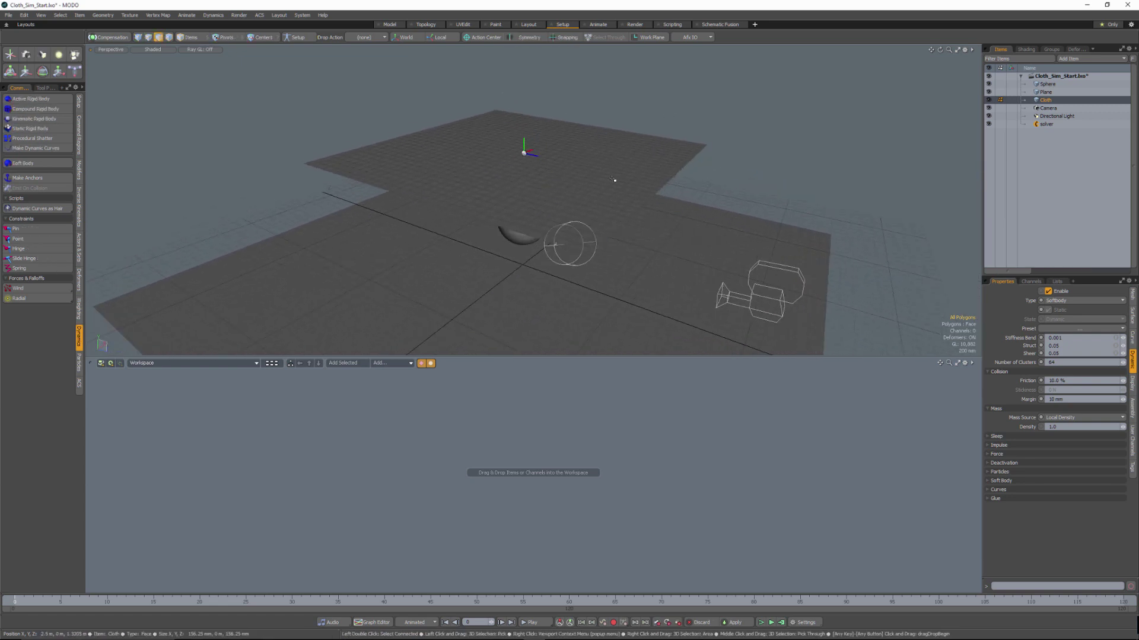
{"action": "left_click_drag", "start_coordinate": [612, 179], "coordinate": [758, 176], "text": "alt"}
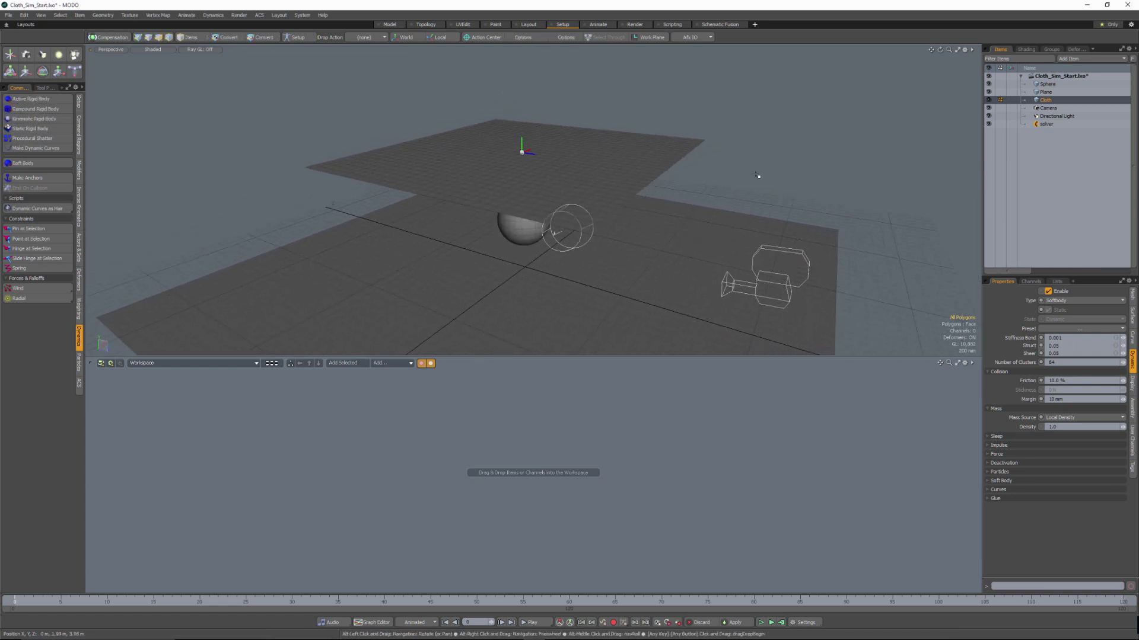
{"action": "left_click", "coordinate": [771, 623]}
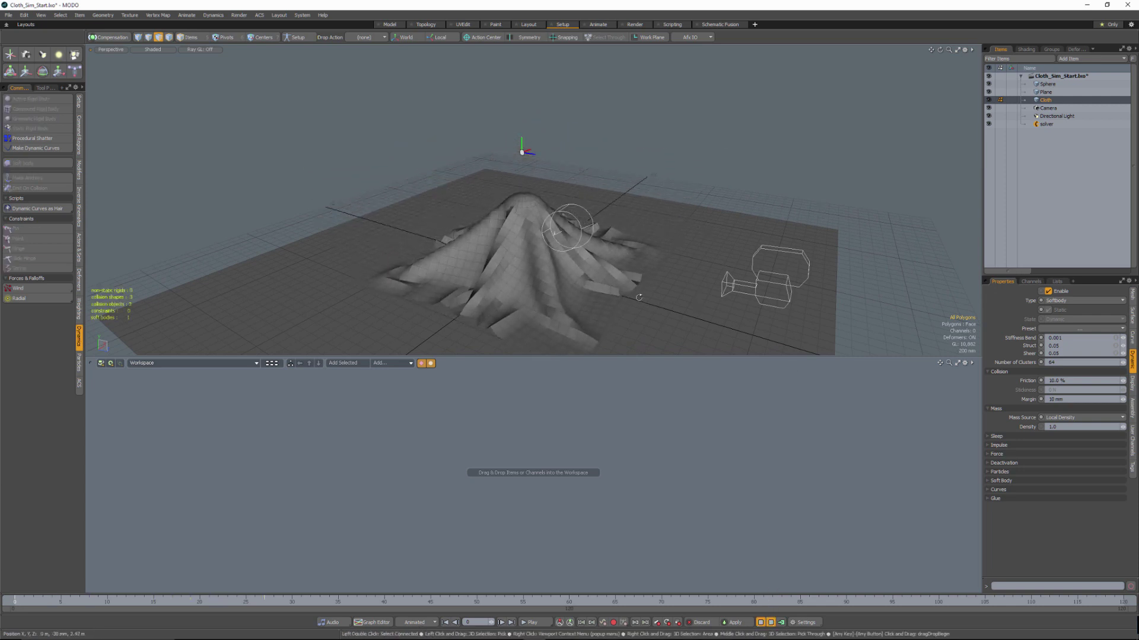
{"action": "left_click_drag", "start_coordinate": [639, 297], "coordinate": [660, 198], "text": "alt"}
{"action": "scroll", "coordinate": [599, 221], "scroll_direction": "up", "scroll_amount": 4}
{"action": "mouse_move", "coordinate": [596, 224]}
{"action": "left_mouse_down", "text": "alt+shift"}
{"action": "mouse_move", "coordinate": [642, 211]}
{"action": "mouse_move", "coordinate": [618, 213]}
{"action": "mouse_move", "coordinate": [605, 252]}
{"action": "mouse_move", "coordinate": [572, 245]}
{"action": "mouse_move", "coordinate": [706, 234]}
{"action": "mouse_move", "coordinate": [595, 229]}
{"action": "left_mouse_up", "text": "alt+shift"}
{"action": "scroll", "coordinate": [705, 233], "scroll_direction": "down", "scroll_amount": 3}
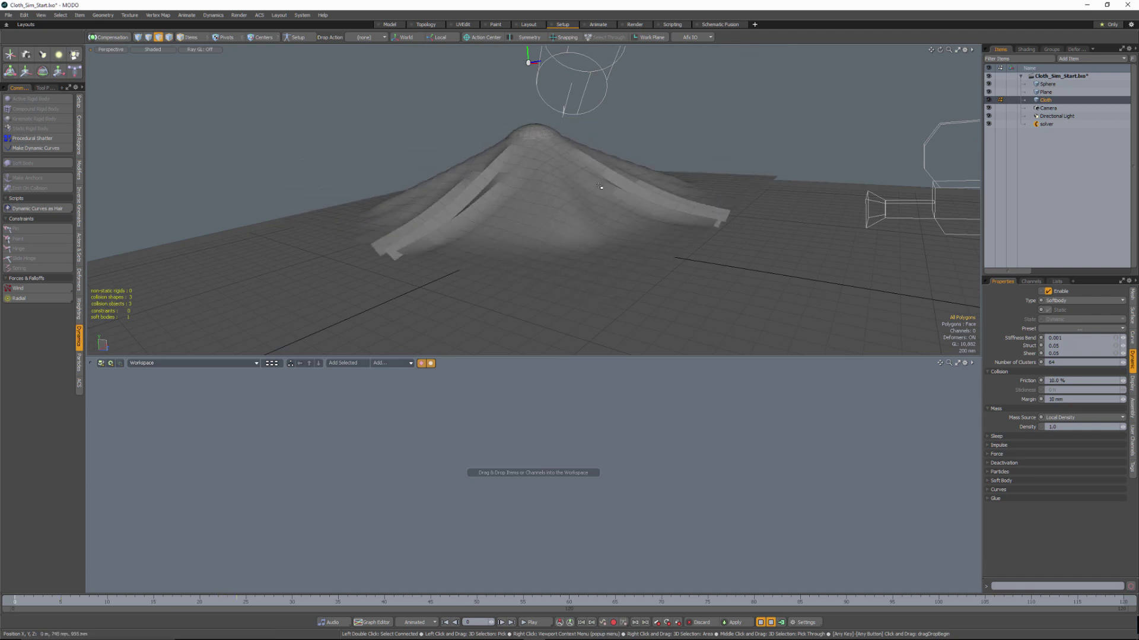
{"action": "left_click_drag", "start_coordinate": [599, 233], "coordinate": [555, 232], "text": "alt"}
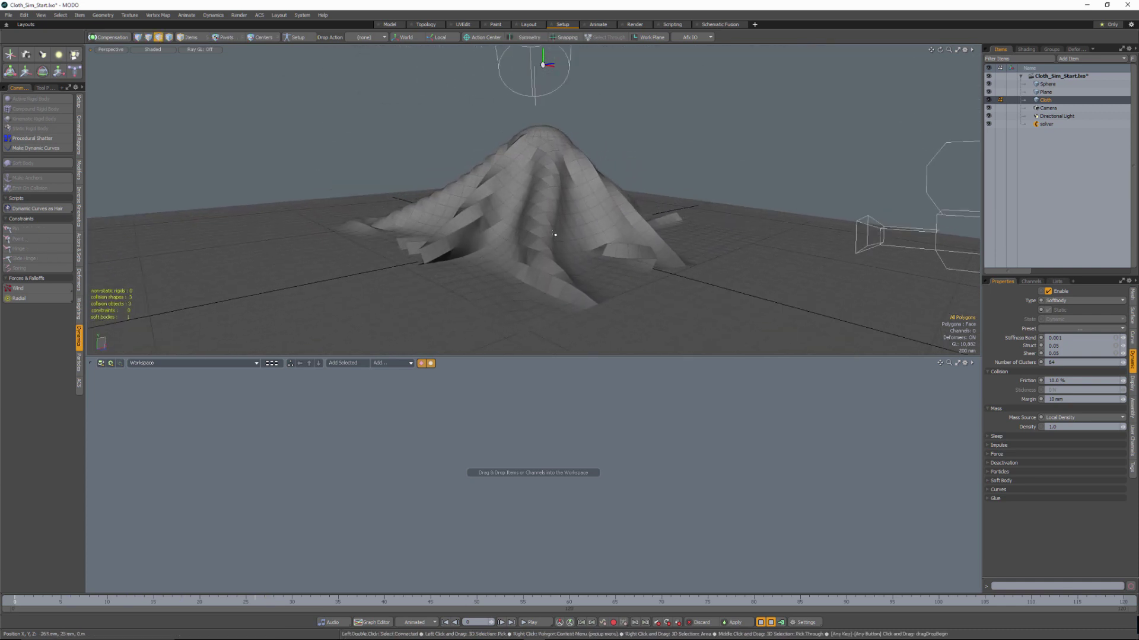
Stop the simulation and subdivide the cloth's polygons once more with the Faceted method.
{"action": "key", "text": "Escape"}
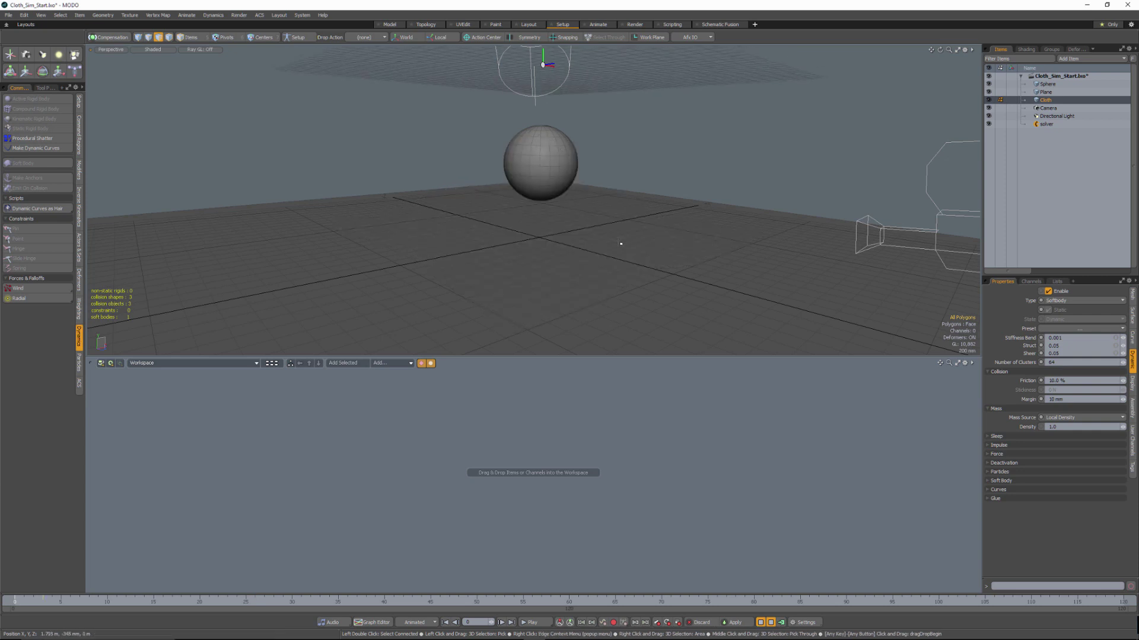
{"action": "left_click_drag", "start_coordinate": [611, 148], "coordinate": [563, 384], "text": "alt"}
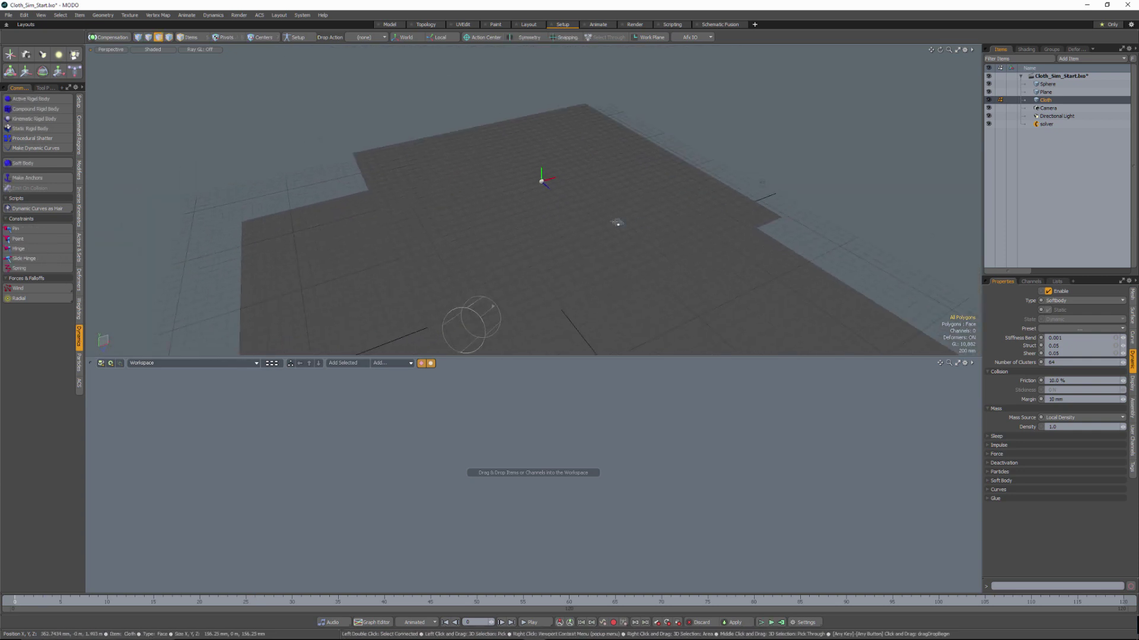
{"action": "left_click_drag", "start_coordinate": [617, 222], "coordinate": [671, 201], "text": "alt+shift"}
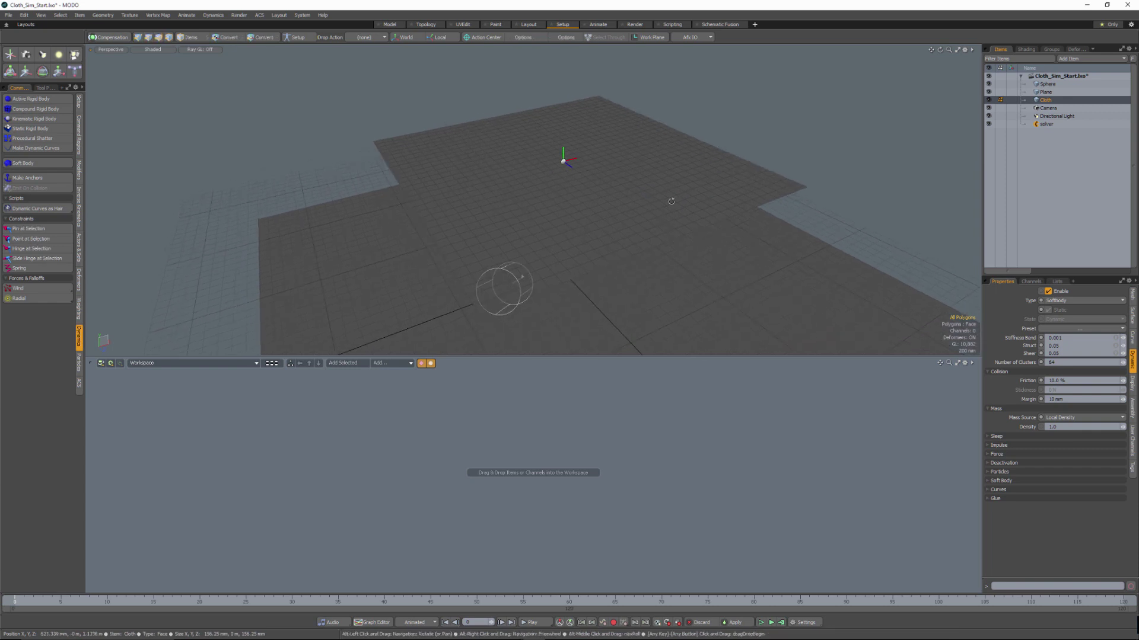
{"action": "key", "text": "shift+d"}
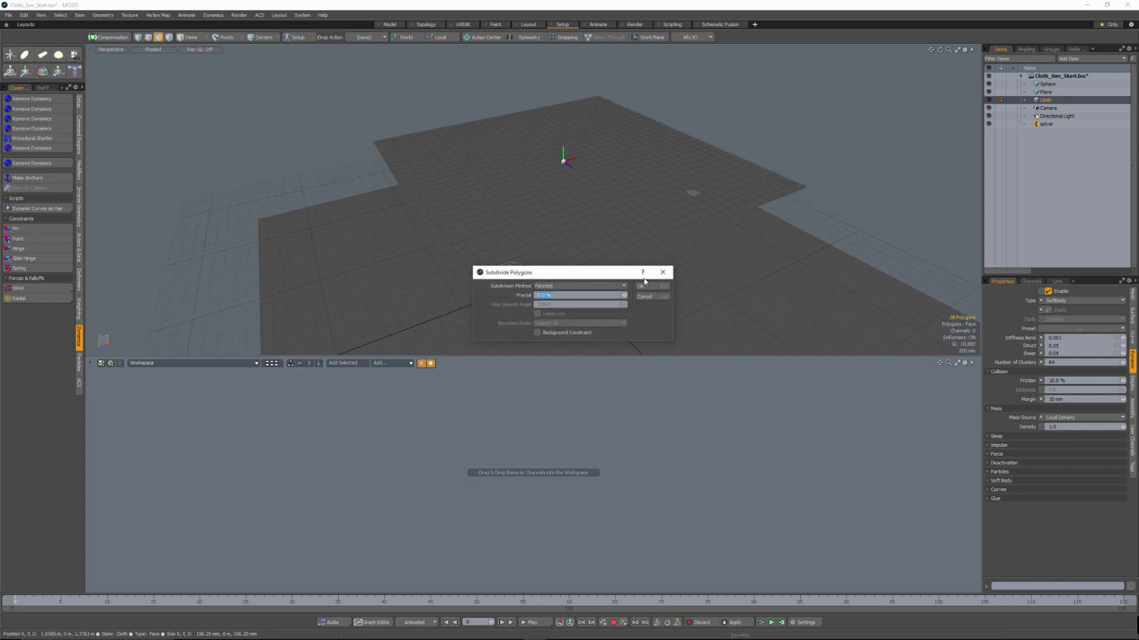
{"action": "left_click", "coordinate": [650, 290]}
Select all connected polygons of the subdivided cloth mesh.
{"action": "left_click_drag", "start_coordinate": [629, 228], "coordinate": [684, 170], "text": "alt"}
{"action": "left_click", "coordinate": [684, 170]}
{"action": "double_click", "coordinate": [686, 171]}
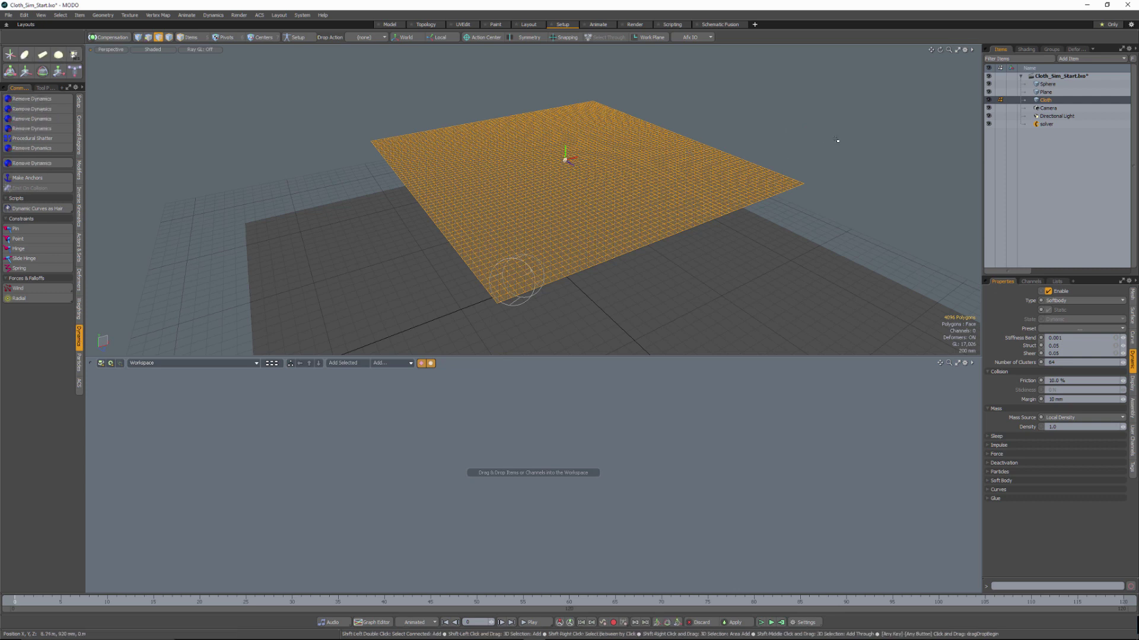
Subdivide the selected cloth polygons by one more level and clear the polygon selection.
{"action": "key", "text": "shift+d"}
{"action": "left_click", "coordinate": [644, 292]}
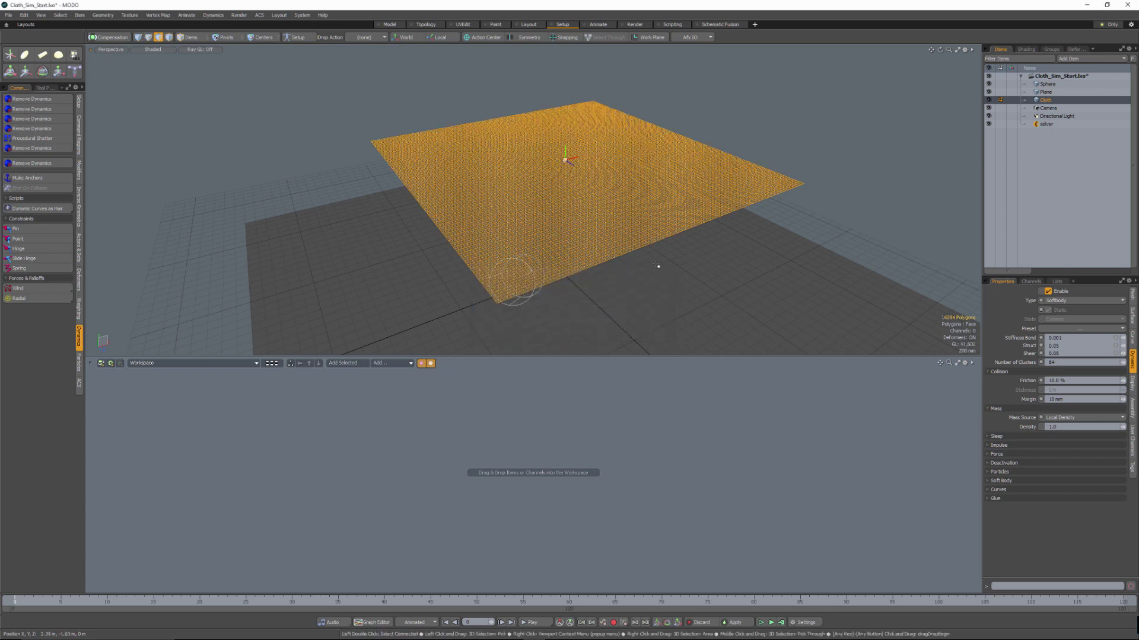
{"action": "left_click", "coordinate": [742, 134]}
Run the live simulation with the further subdivided cloth, watch it drape over the sphere, and stop it.
{"action": "left_click_drag", "start_coordinate": [608, 218], "coordinate": [693, 198], "text": "alt"}
{"action": "left_click_drag", "start_coordinate": [519, 135], "coordinate": [550, 248], "text": "alt"}
{"action": "left_click_drag", "start_coordinate": [569, 199], "coordinate": [552, 222], "text": "alt"}
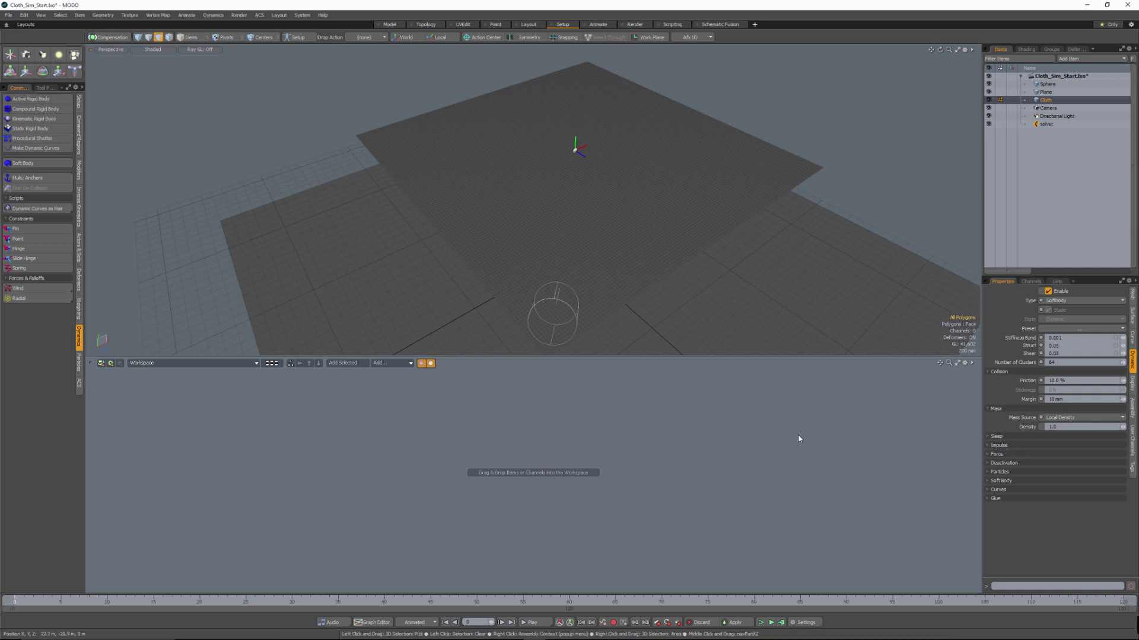
{"action": "left_click", "coordinate": [771, 622]}
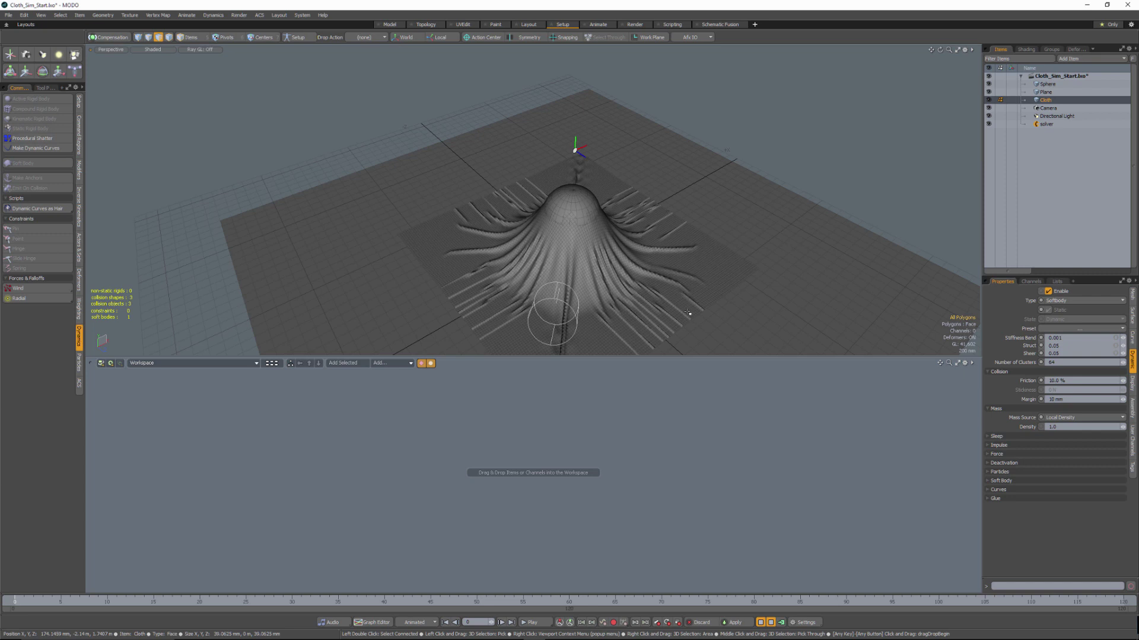
{"action": "left_click", "coordinate": [760, 623]}
Raise the cloth item vertically above the sphere to a Y position of about 3.2 m and deselect it.
{"action": "left_click_drag", "start_coordinate": [706, 260], "coordinate": [631, 124], "text": "alt"}
{"action": "key", "text": "5"}
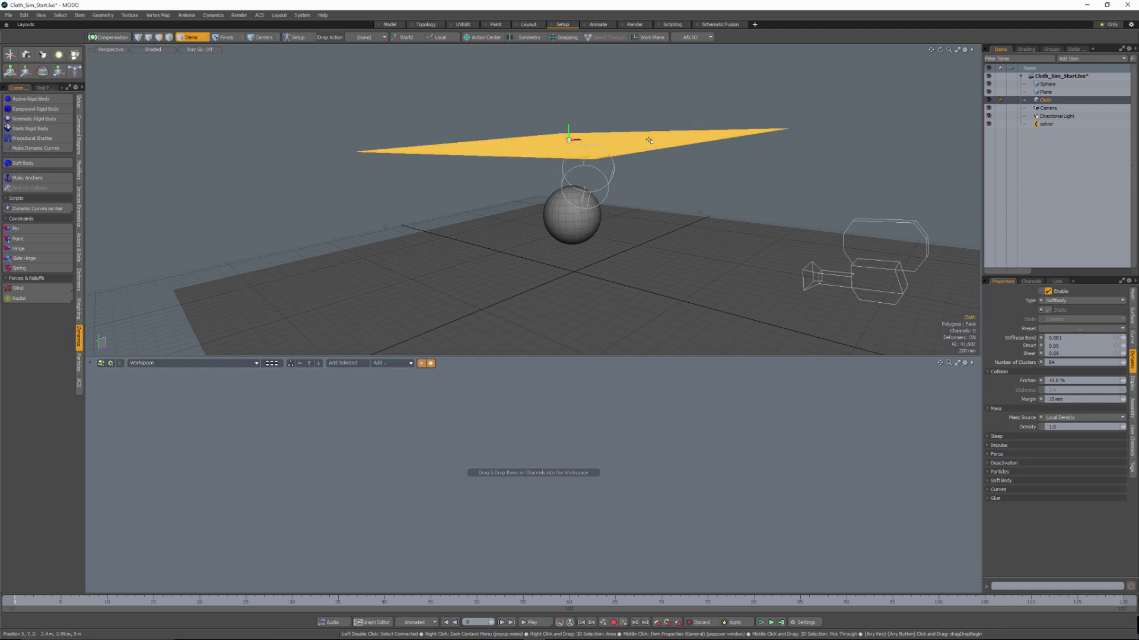
{"action": "key", "text": "w"}
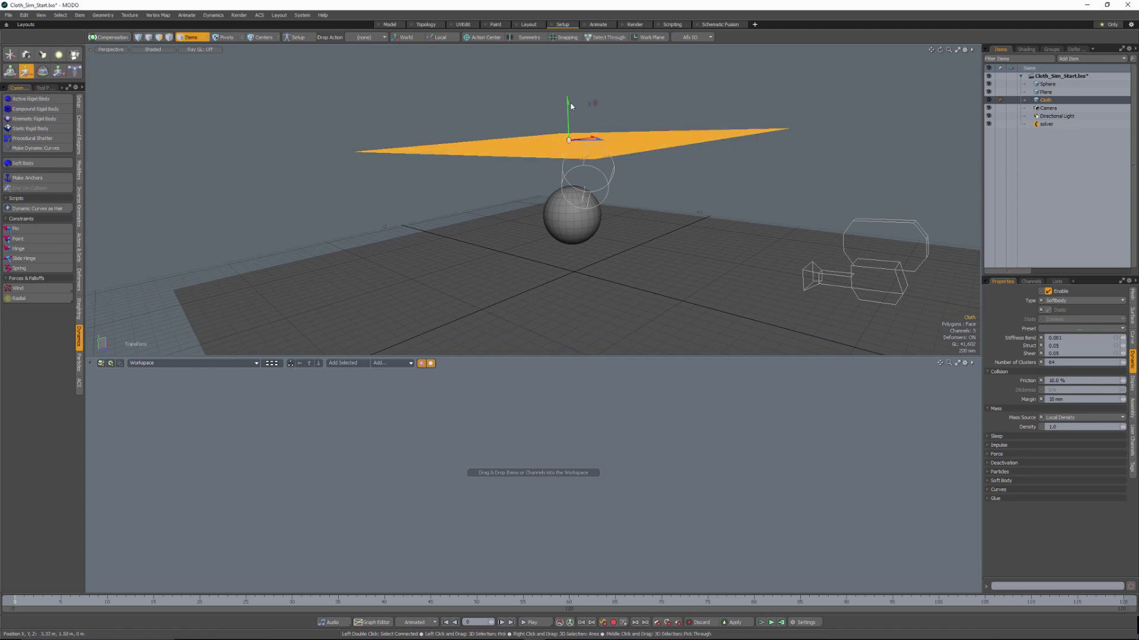
{"action": "left_click_drag", "start_coordinate": [674, 165], "coordinate": [673, 118]}
{"action": "left_click_drag", "start_coordinate": [566, 57], "coordinate": [565, 52]}
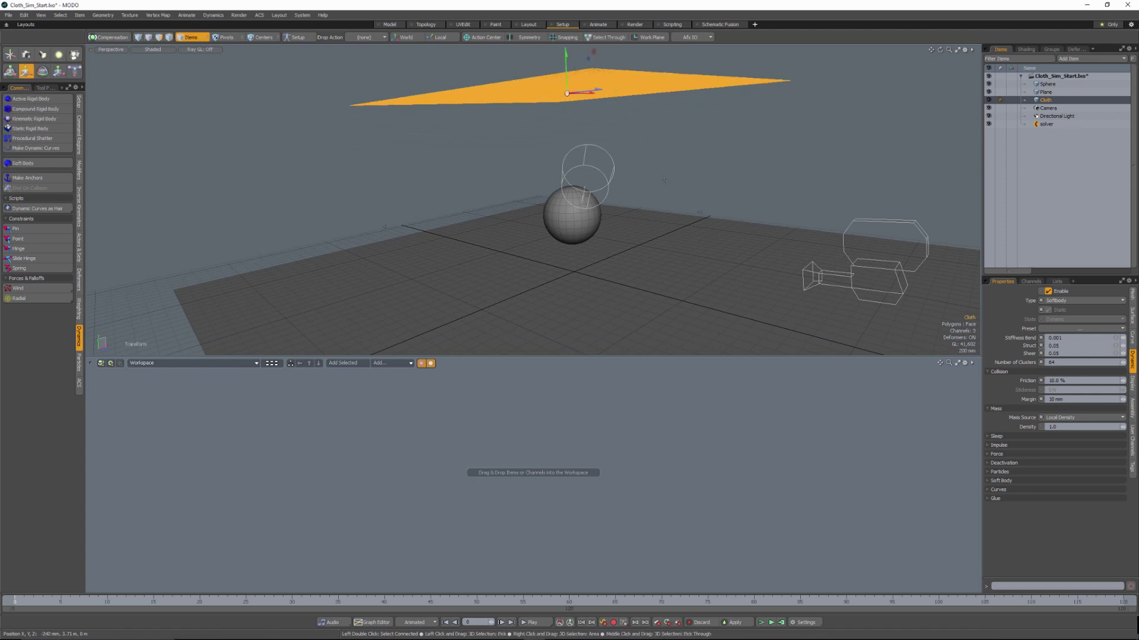
{"action": "left_click_drag", "start_coordinate": [623, 122], "coordinate": [551, 170], "text": "alt"}
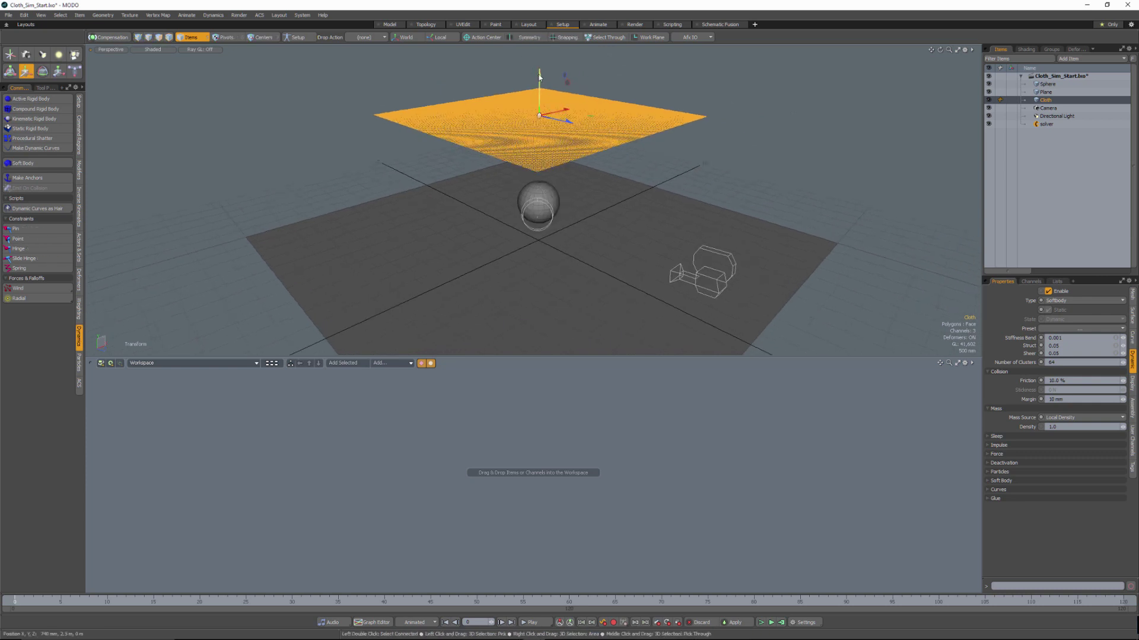
{"action": "left_click_drag", "start_coordinate": [541, 77], "coordinate": [540, 71]}
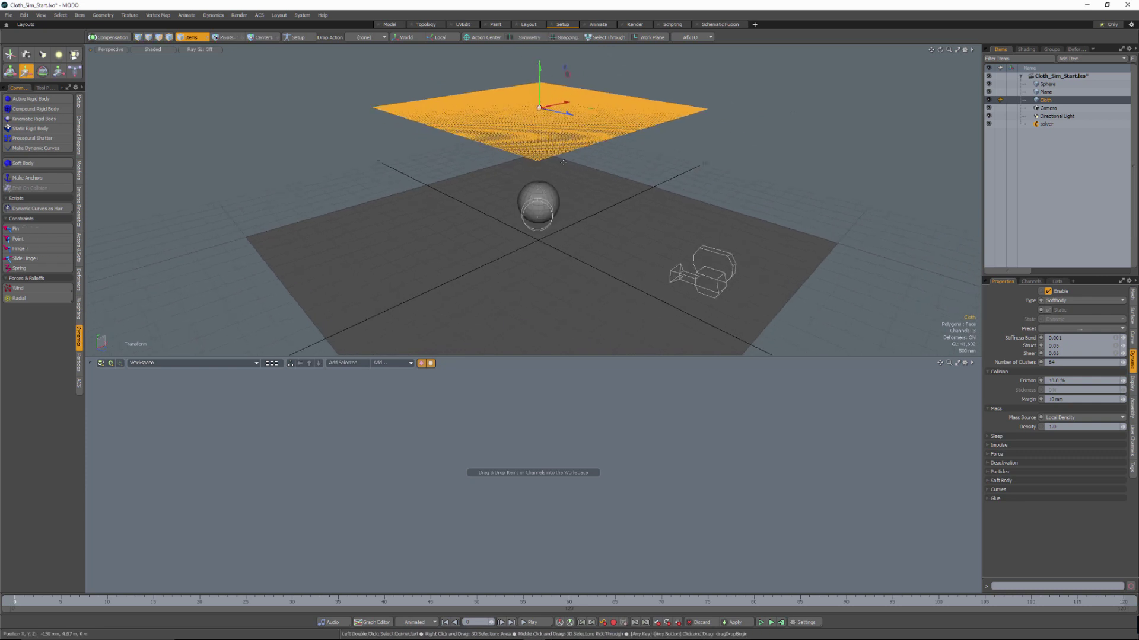
{"action": "left_click_drag", "start_coordinate": [584, 178], "coordinate": [564, 221], "text": "alt"}
{"action": "key", "text": "Escape"}
{"action": "scroll", "coordinate": [568, 214], "scroll_direction": "down", "scroll_amount": 2}
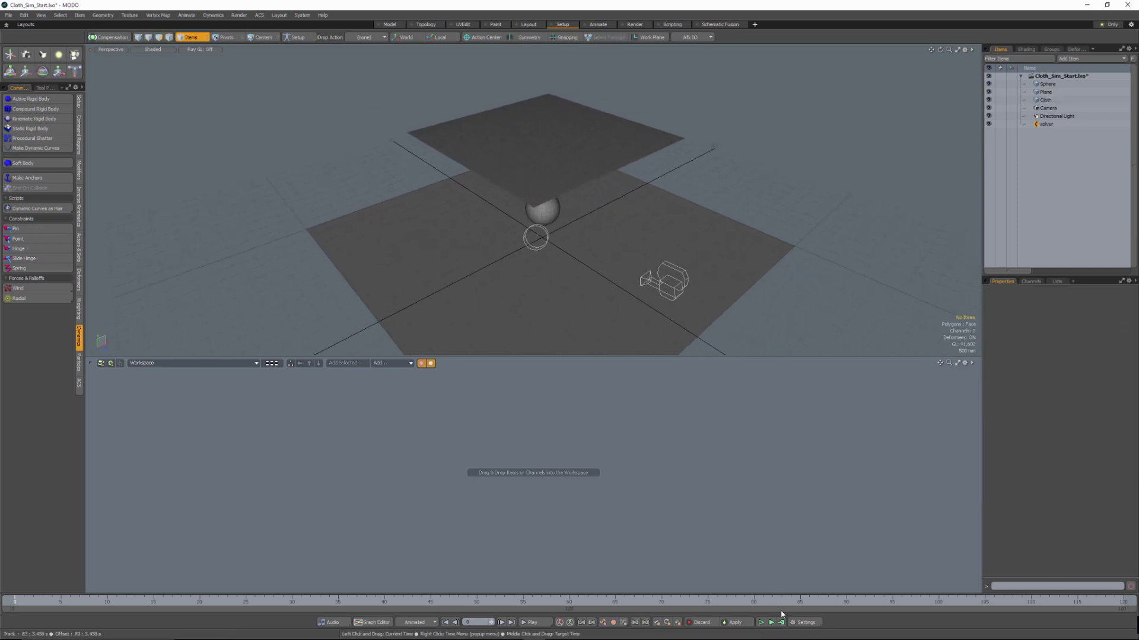
Run the live simulation from the raised cloth position and examine how the cloth falls over the sphere and ground.
{"action": "left_click", "coordinate": [772, 624]}
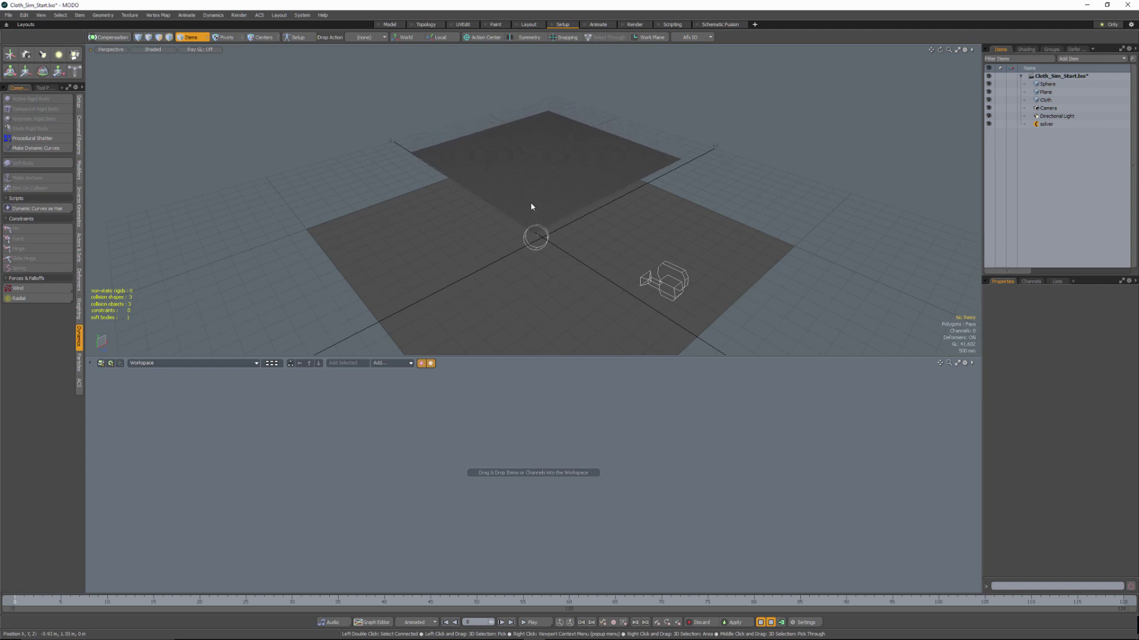
{"action": "left_click", "coordinate": [586, 198]}
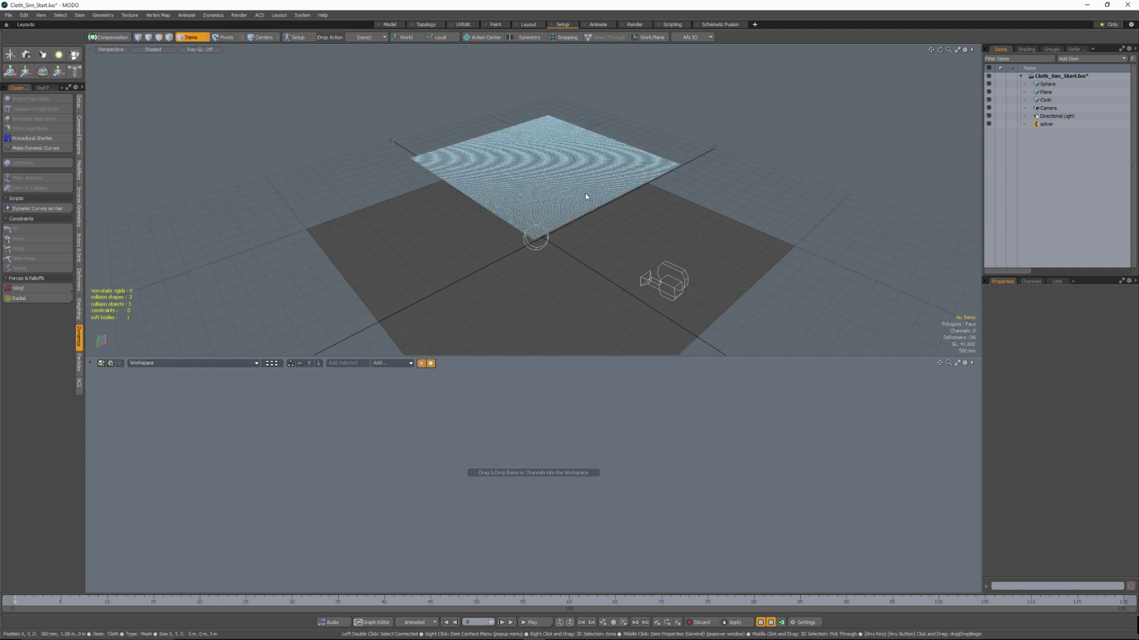
{"action": "left_click", "coordinate": [777, 208]}
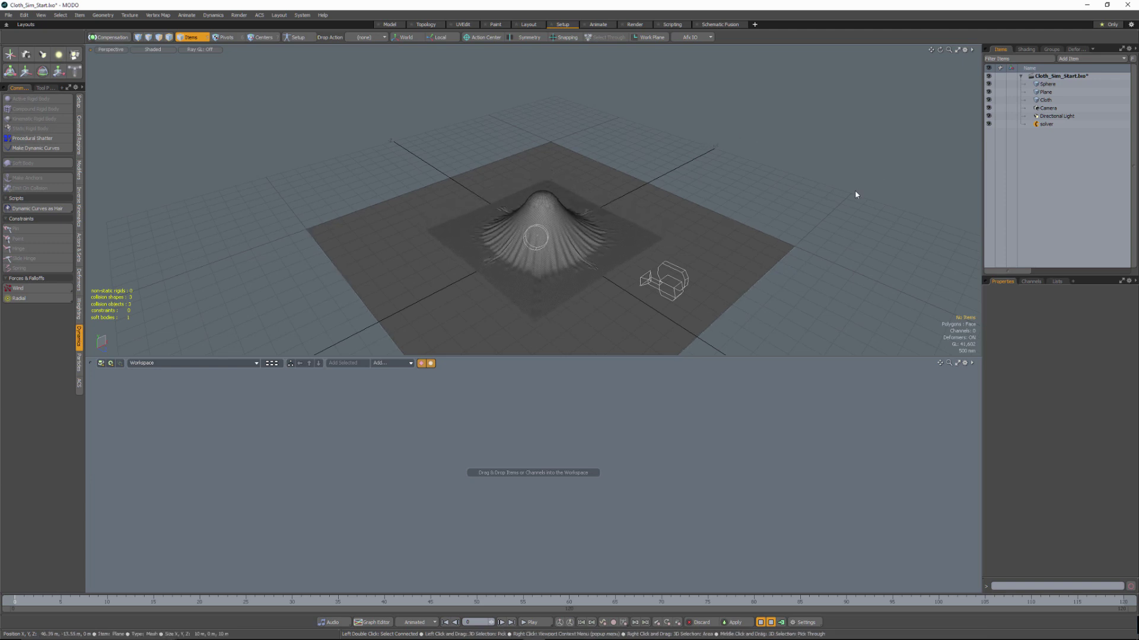
{"action": "left_click", "coordinate": [530, 309]}
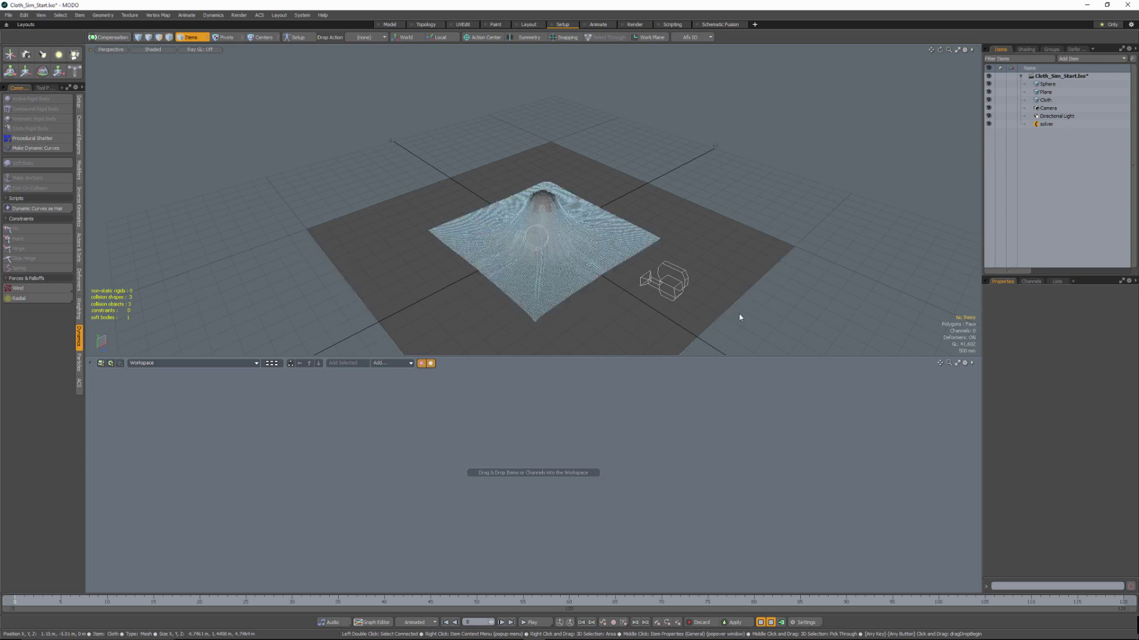
{"action": "left_click_drag", "start_coordinate": [600, 254], "coordinate": [755, 253], "text": "alt"}
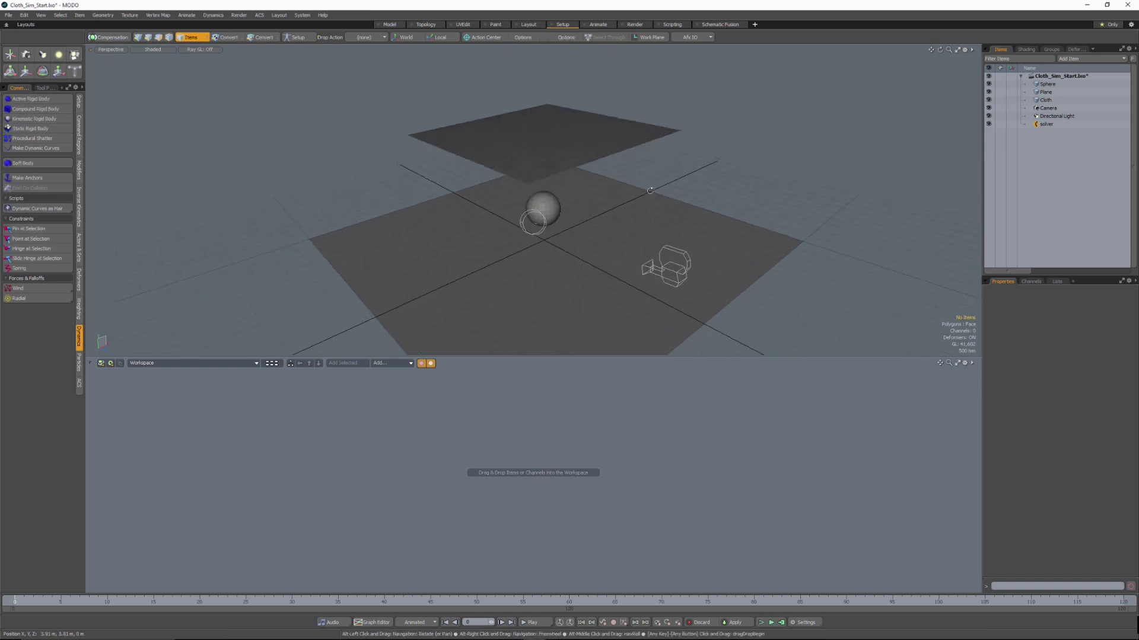
Set the cloth's Number of Clusters to 256 and its Stiffness Bend to 0.01.
{"action": "left_click", "coordinate": [573, 130]}
{"action": "left_click", "coordinate": [1130, 355]}
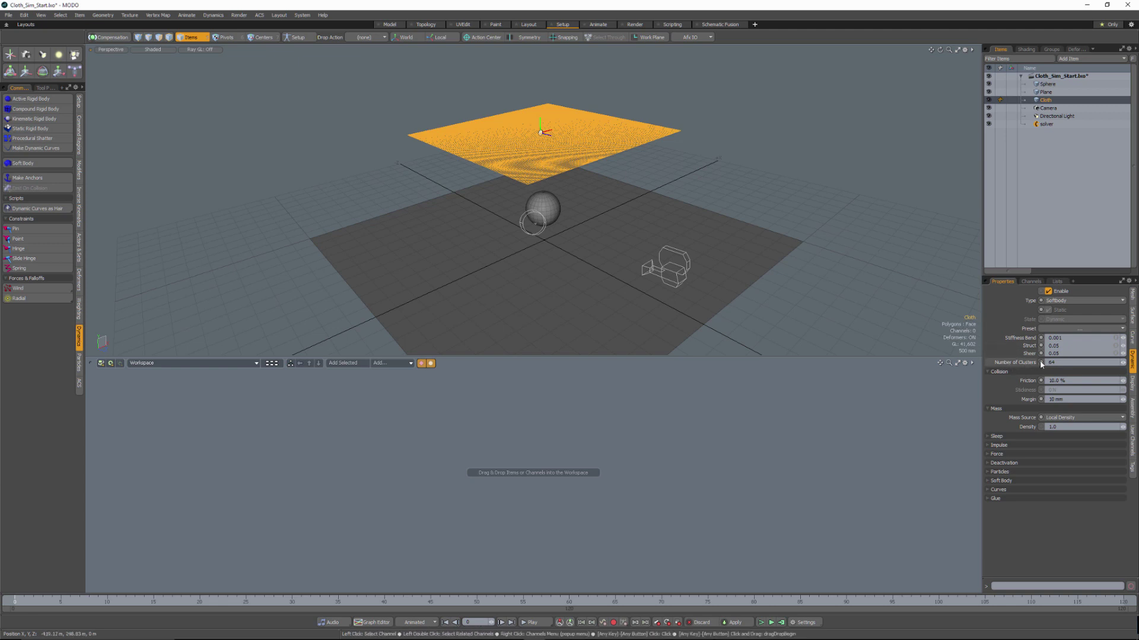
{"action": "type", "text": "25"}
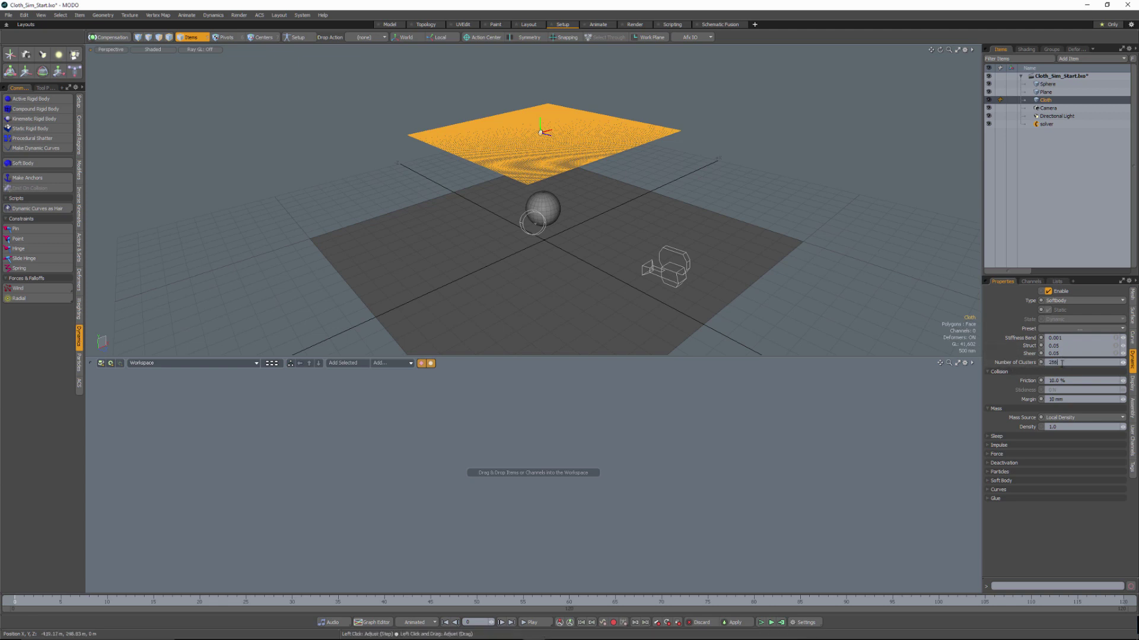
{"action": "key", "text": "Return"}
{"action": "left_click_drag", "start_coordinate": [633, 192], "coordinate": [641, 186], "text": "alt"}
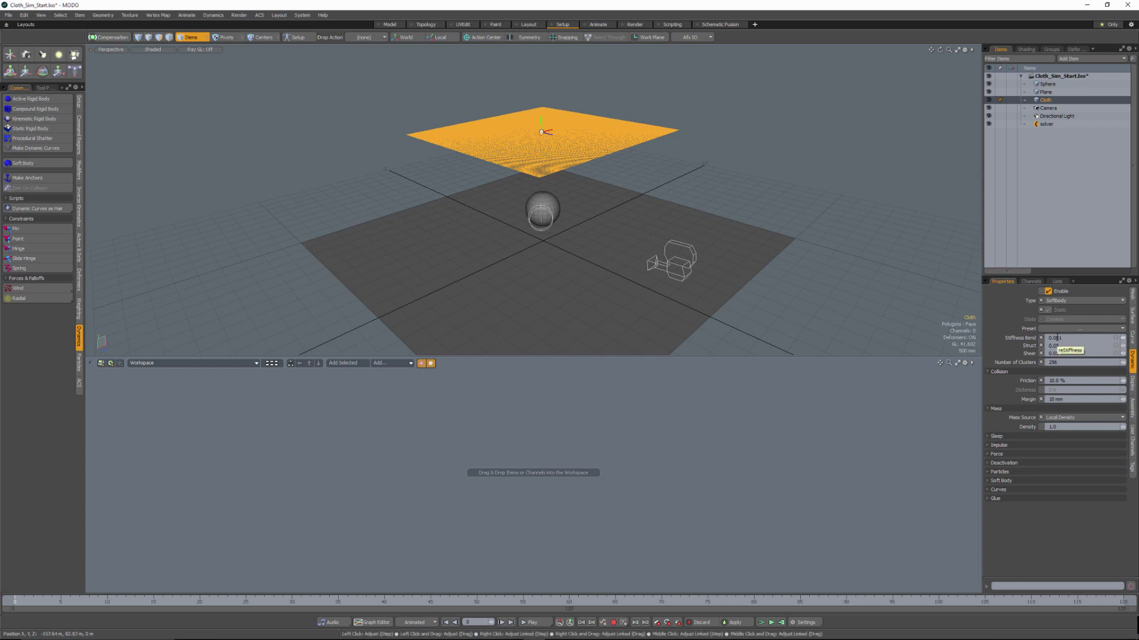
{"action": "left_click_drag", "start_coordinate": [1056, 338], "coordinate": [1065, 338]}
{"action": "type", "text": "1"}
{"action": "key", "text": "Return"}
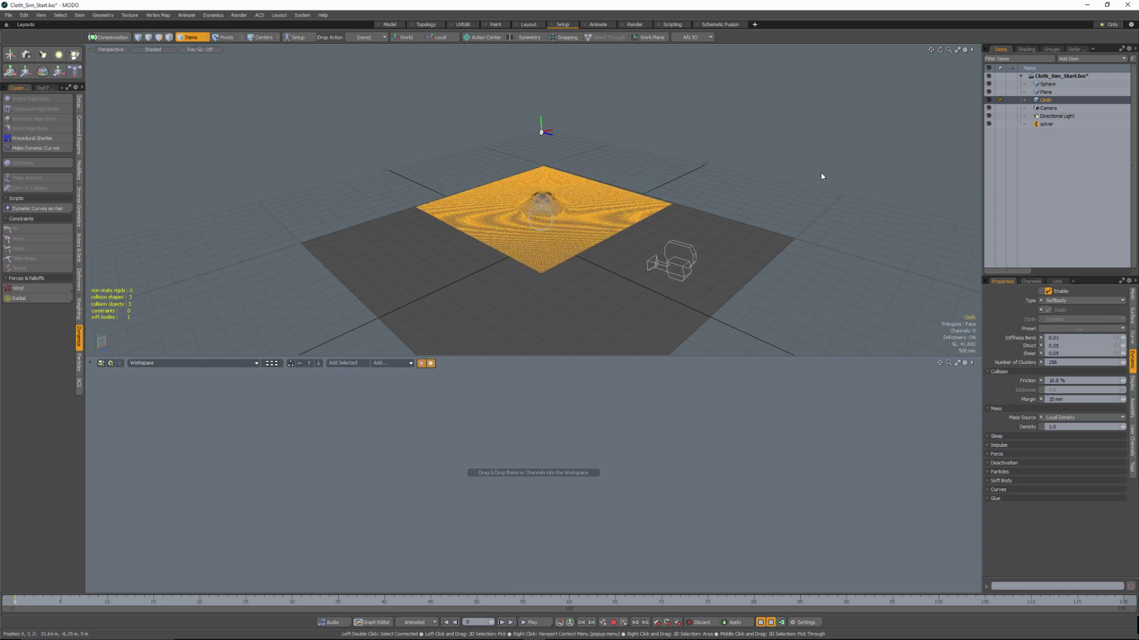
Watch the live simulation with the new cluster and bend settings, with the cloth deselected, and stop it.
{"action": "left_click", "coordinate": [862, 194]}
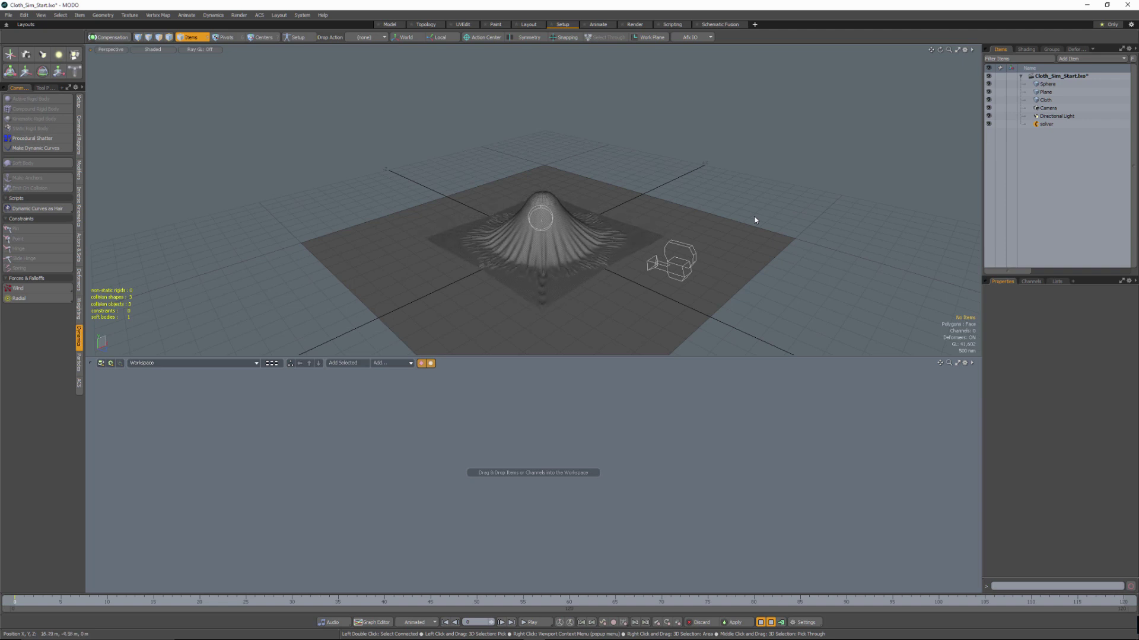
{"action": "left_click", "coordinate": [613, 248]}
{"action": "left_click", "coordinate": [726, 185]}
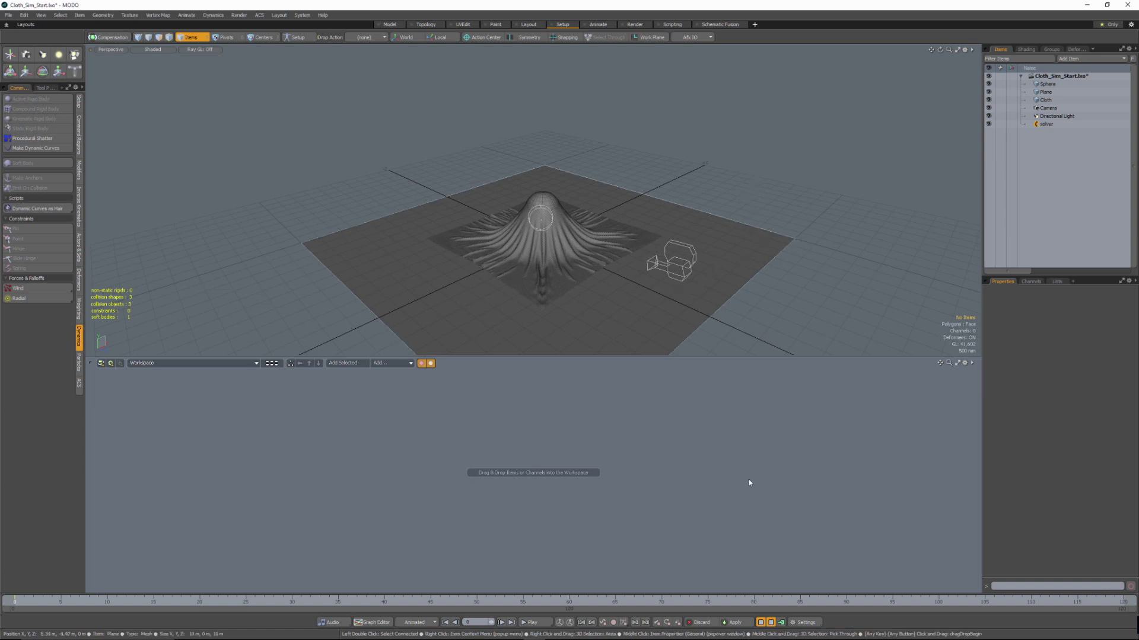
{"action": "left_click", "coordinate": [760, 622]}
Compute the full cloth simulation with an end time of 120 and a preroll of 0.
{"action": "left_click_drag", "start_coordinate": [626, 270], "coordinate": [734, 364], "text": "alt"}
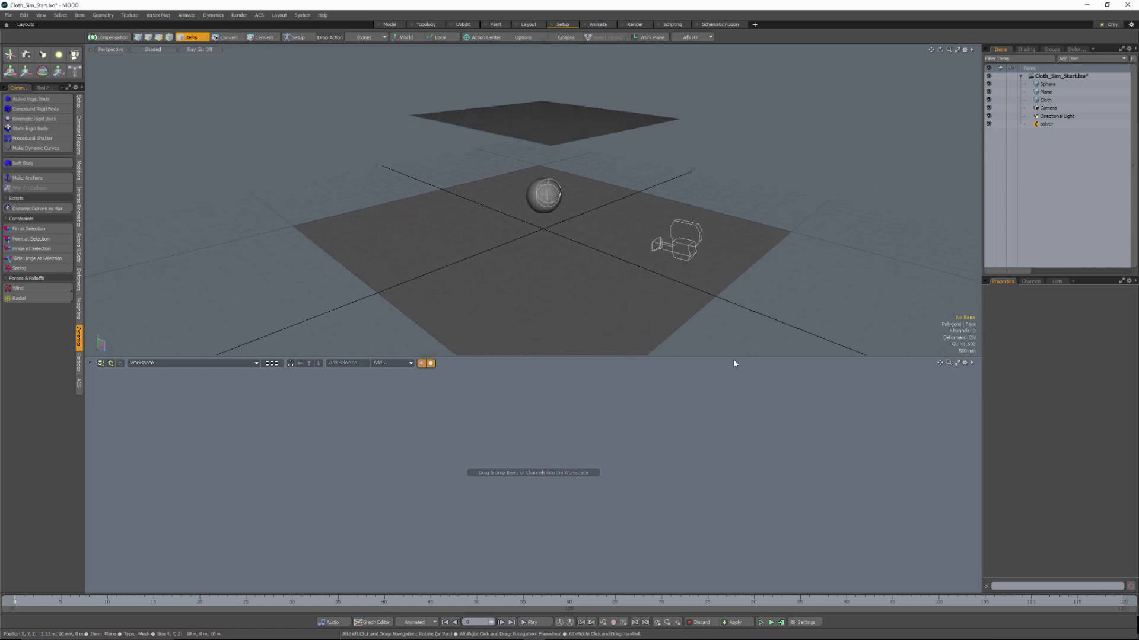
{"action": "left_click", "coordinate": [781, 622]}
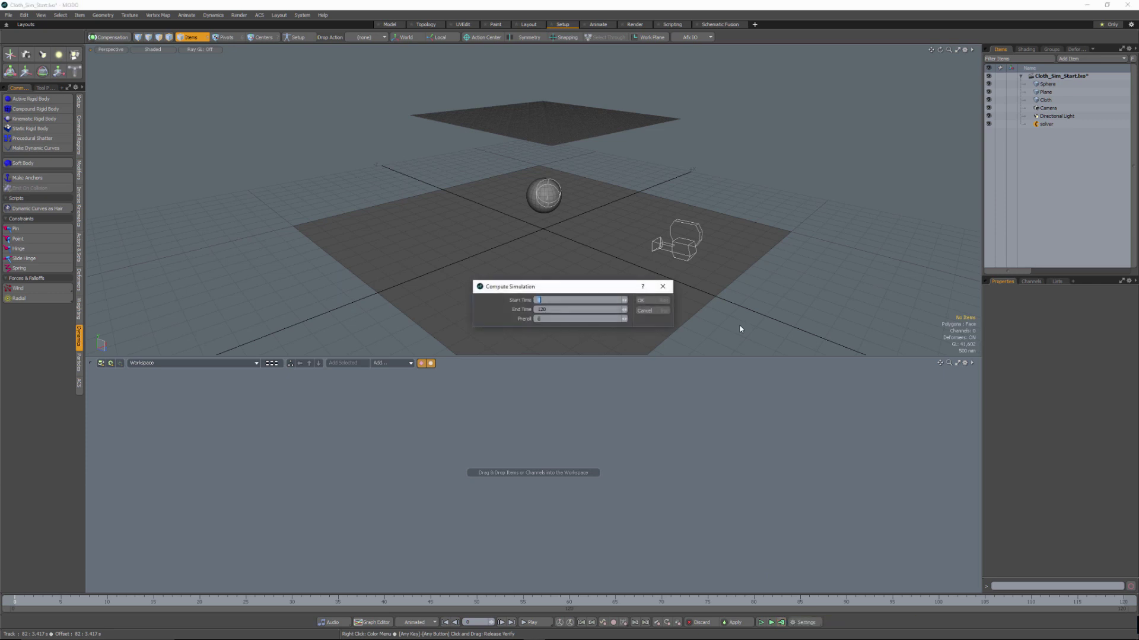
{"action": "left_click", "coordinate": [651, 300]}
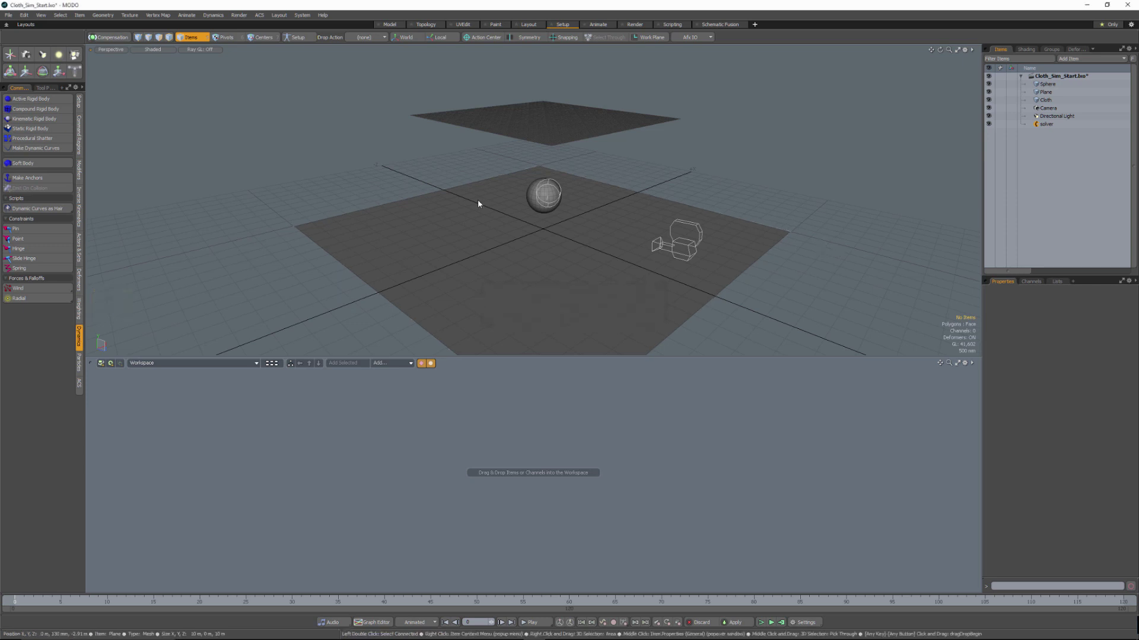
At frame 110 of the computed simulation, convert the cloth to Catmull-Clark subdivision surfaces and hide the sphere.
{"action": "mouse_move", "coordinate": [567, 145]}
{"action": "left_mouse_down", "text": "alt"}
{"action": "mouse_move", "coordinate": [573, 228]}
{"action": "mouse_move", "coordinate": [587, 150]}
{"action": "left_mouse_up", "text": "alt"}
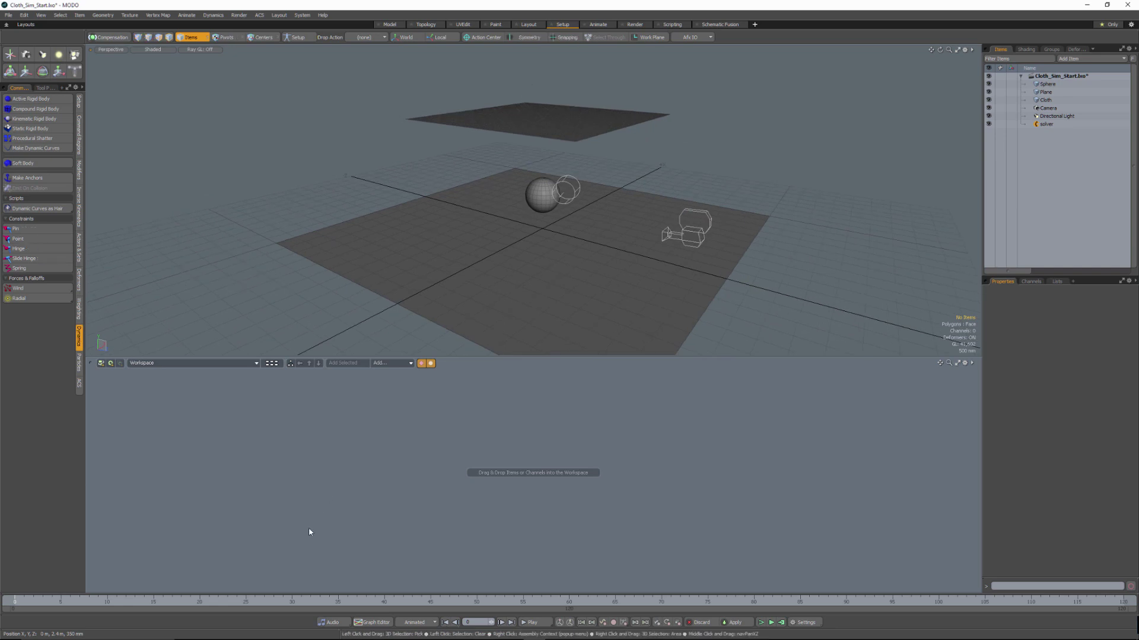
{"action": "left_click_drag", "start_coordinate": [232, 600], "coordinate": [1030, 601]}
{"action": "left_click_drag", "start_coordinate": [667, 259], "coordinate": [723, 236], "text": "alt"}
{"action": "scroll", "coordinate": [635, 240], "scroll_direction": "up", "scroll_amount": 5}
{"action": "left_click", "coordinate": [723, 237]}
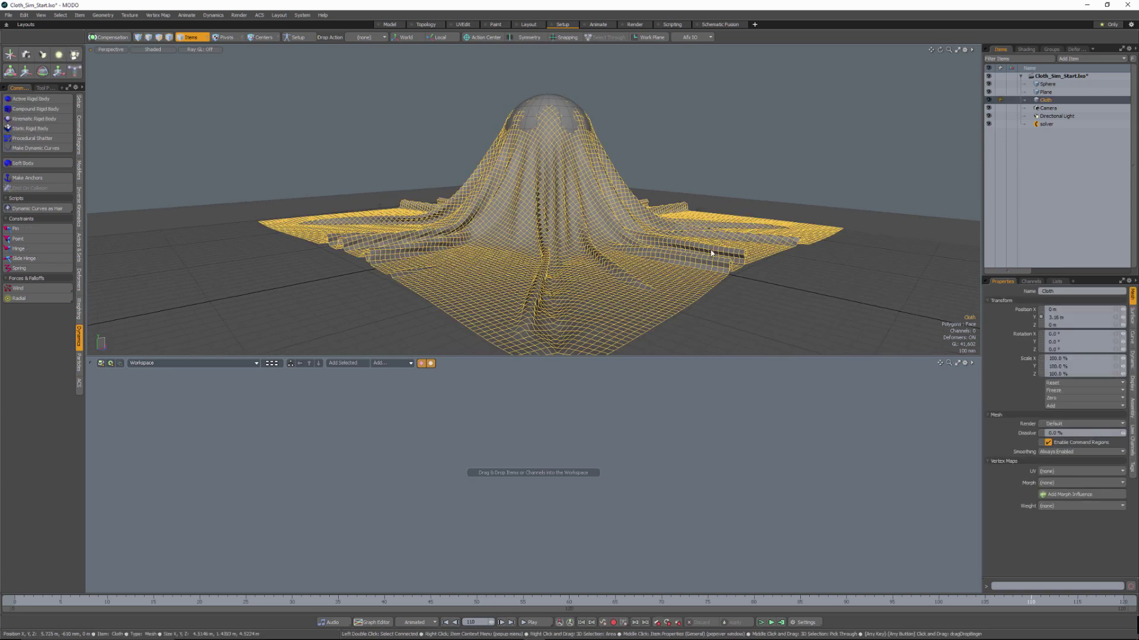
{"action": "left_click", "coordinate": [730, 123]}
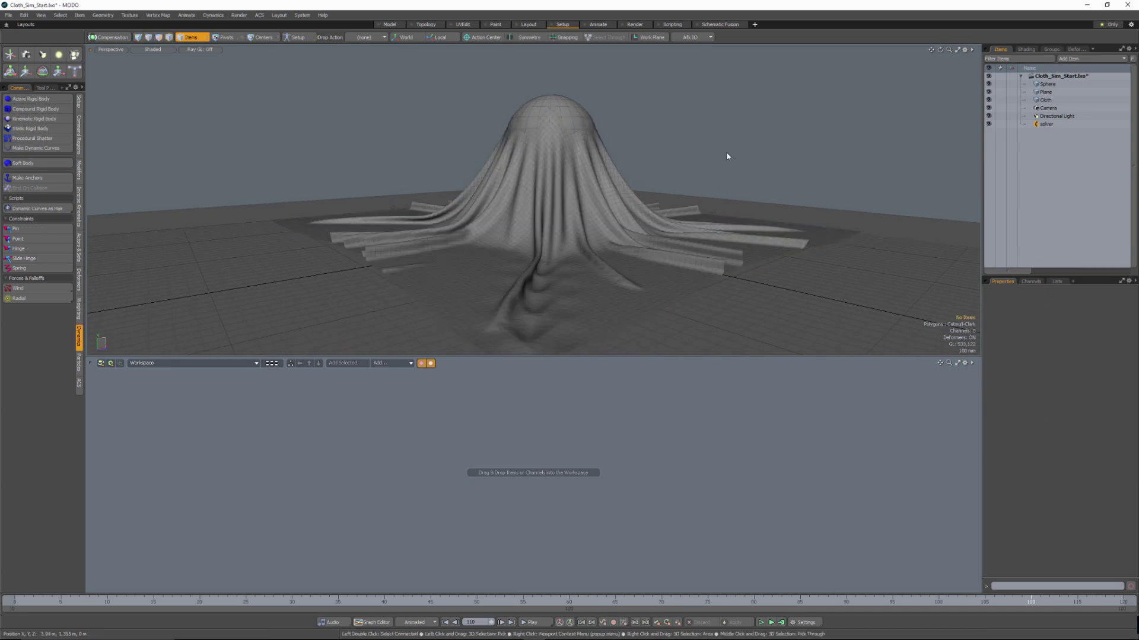
{"action": "left_click", "coordinate": [989, 85]}
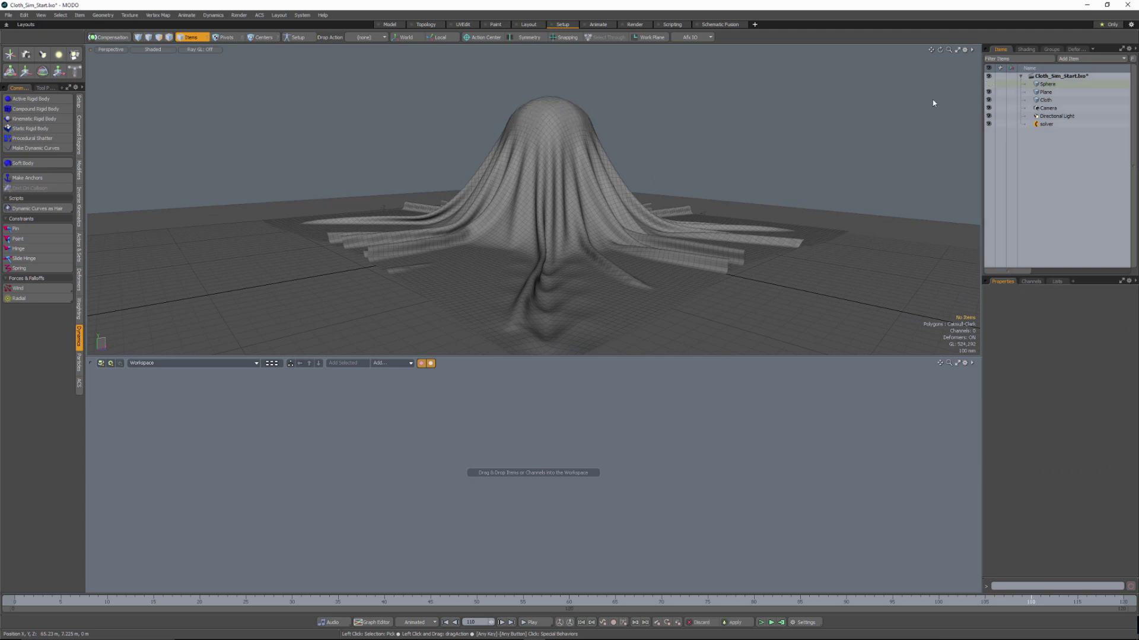
Scrub the computed simulation back to frames 98 and 91 and examine the smoothed cloth folds from several sides.
{"action": "left_click_drag", "start_coordinate": [533, 158], "coordinate": [682, 259], "text": "alt"}
{"action": "left_click", "coordinate": [1040, 600]}
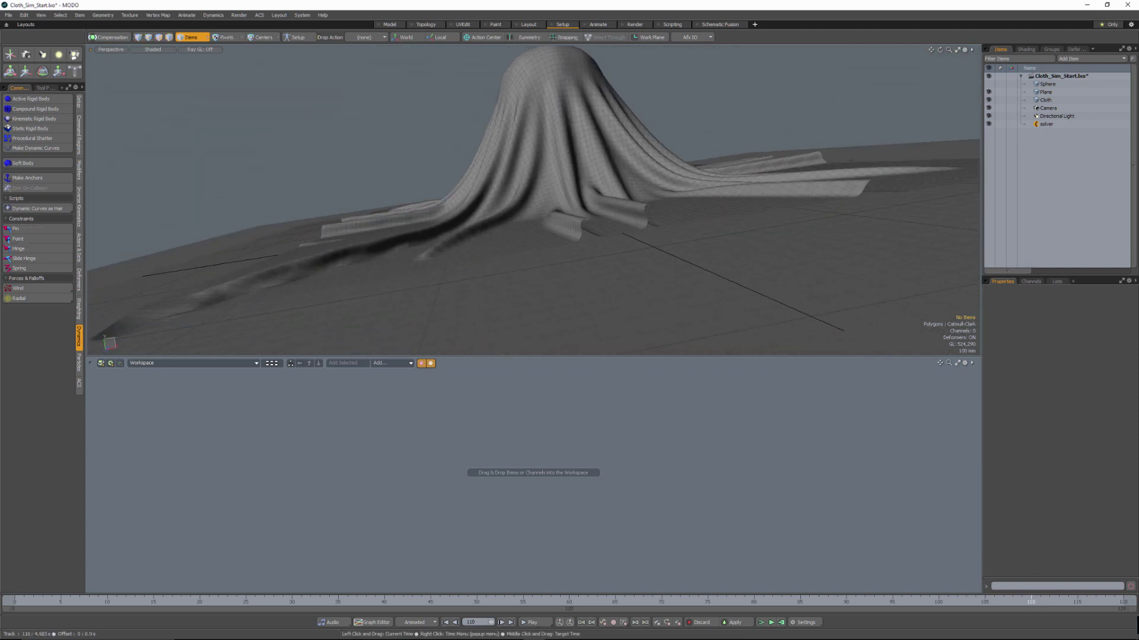
{"action": "mouse_move", "coordinate": [1040, 601]}
{"action": "left_mouse_down"}
{"action": "mouse_move", "coordinate": [1122, 600]}
{"action": "mouse_move", "coordinate": [578, 601]}
{"action": "mouse_move", "coordinate": [919, 602]}
{"action": "left_mouse_up"}
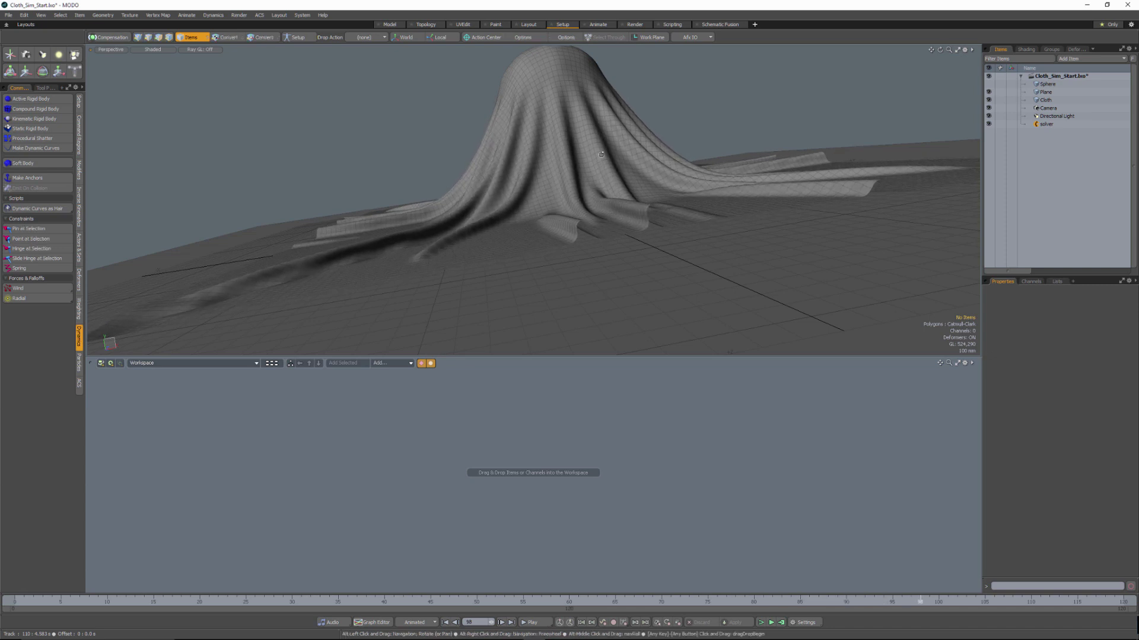
{"action": "left_click_drag", "start_coordinate": [601, 154], "coordinate": [659, 172], "text": "alt"}
{"action": "left_click_drag", "start_coordinate": [510, 201], "coordinate": [557, 202], "text": "ctrl+alt"}
{"action": "left_click_drag", "start_coordinate": [474, 202], "coordinate": [510, 202], "text": "alt"}
{"action": "left_click_drag", "start_coordinate": [510, 202], "coordinate": [595, 247], "text": "alt+shift"}
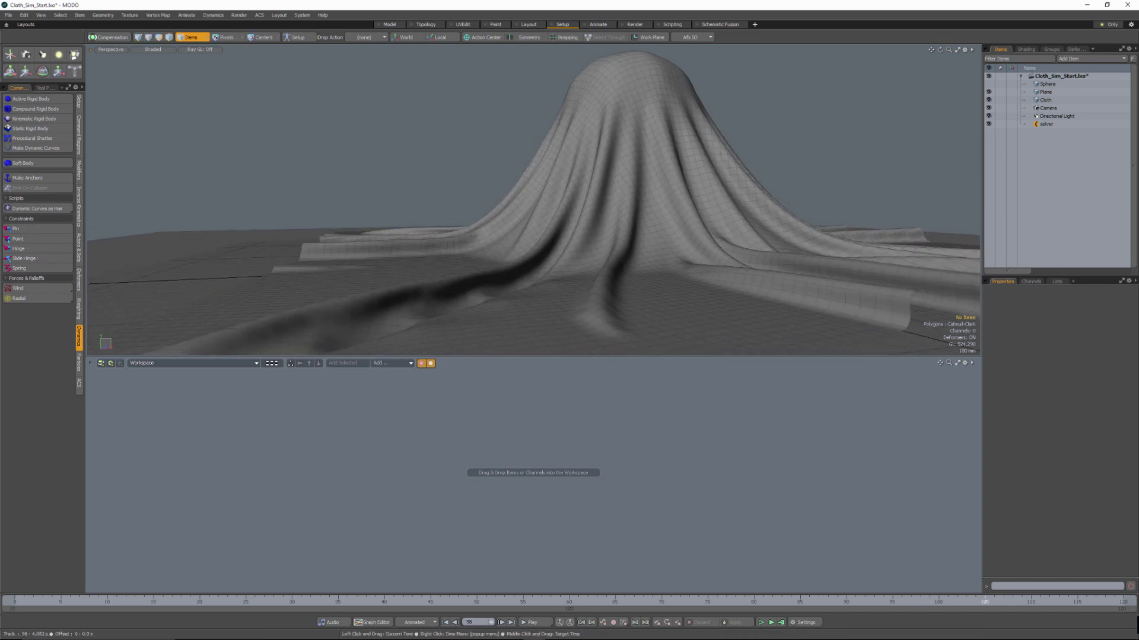
{"action": "left_click_drag", "start_coordinate": [919, 602], "coordinate": [854, 602]}
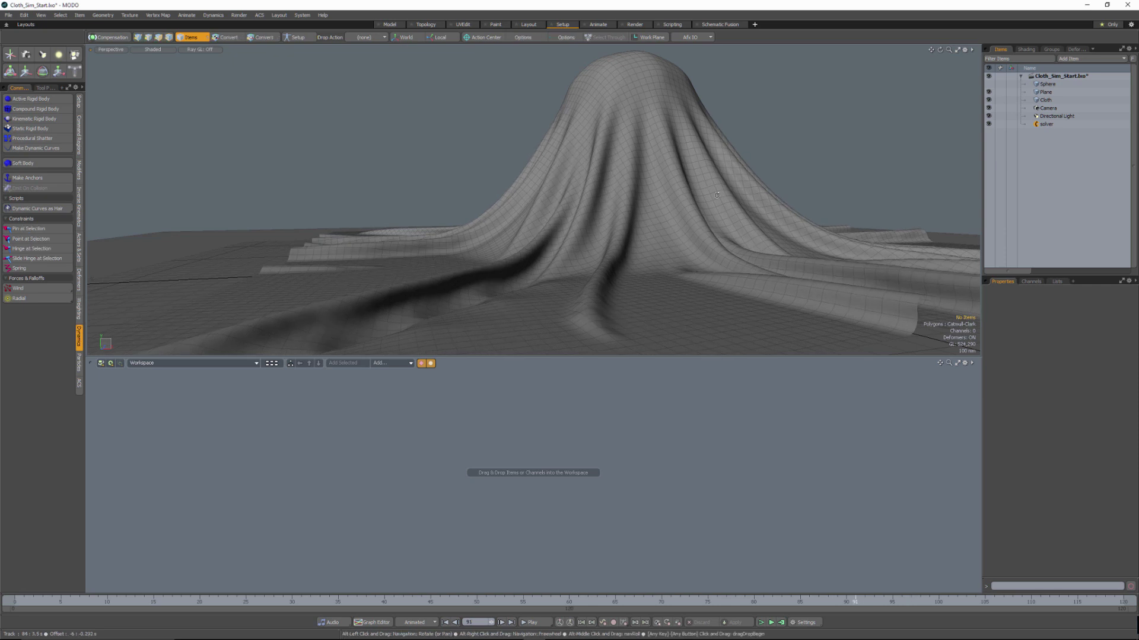
{"action": "left_click_drag", "start_coordinate": [717, 195], "coordinate": [514, 313], "text": "alt"}
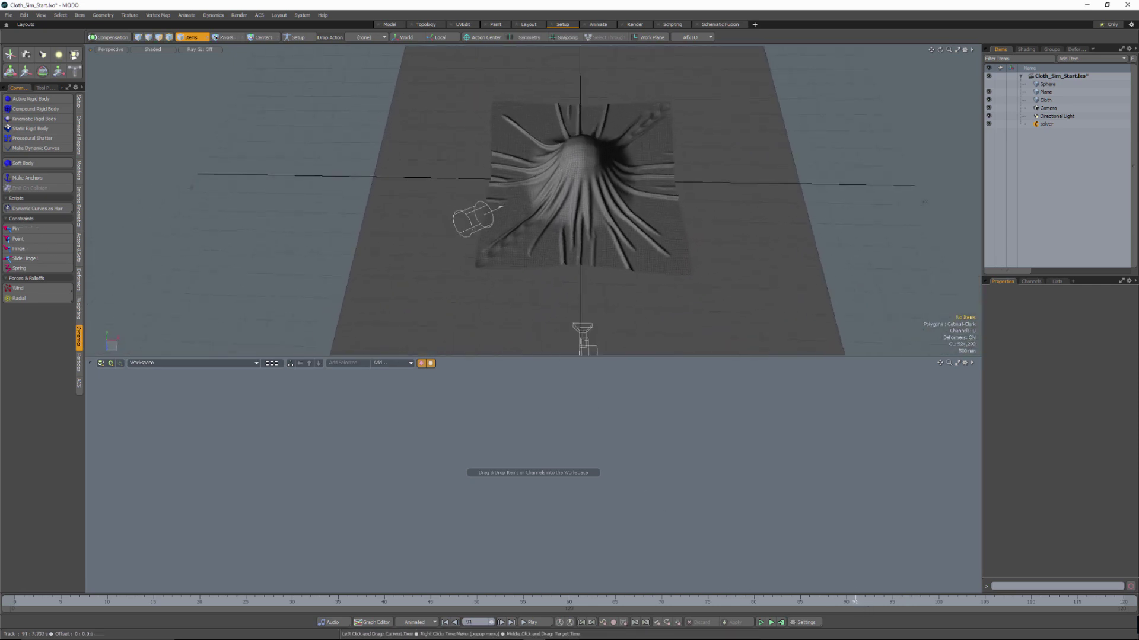
Compare the cloth's settled drape up close at frames 112 and 120.
{"action": "mouse_move", "coordinate": [874, 601]}
{"action": "left_mouse_down"}
{"action": "mouse_move", "coordinate": [1058, 601]}
{"action": "mouse_move", "coordinate": [1049, 601]}
{"action": "left_mouse_up"}
{"action": "mouse_move", "coordinate": [557, 249]}
{"action": "left_mouse_down", "text": "alt"}
{"action": "mouse_move", "coordinate": [599, 195]}
{"action": "mouse_move", "coordinate": [664, 193]}
{"action": "mouse_move", "coordinate": [622, 166]}
{"action": "left_mouse_up", "text": "alt"}
{"action": "mouse_move", "coordinate": [623, 166]}
{"action": "left_mouse_down", "text": "alt+shift"}
{"action": "mouse_move", "coordinate": [604, 107]}
{"action": "mouse_move", "coordinate": [647, 160]}
{"action": "mouse_move", "coordinate": [664, 214]}
{"action": "mouse_move", "coordinate": [640, 184]}
{"action": "mouse_move", "coordinate": [783, 208]}
{"action": "left_mouse_up", "text": "alt+shift"}
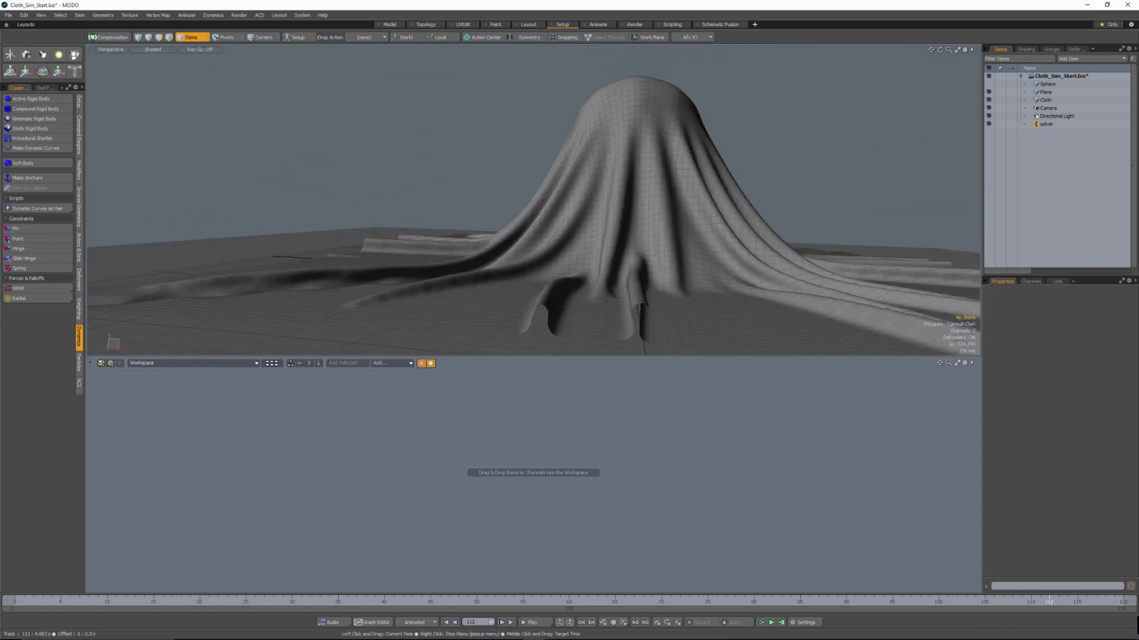
{"action": "left_click_drag", "start_coordinate": [1049, 601], "coordinate": [1123, 602]}
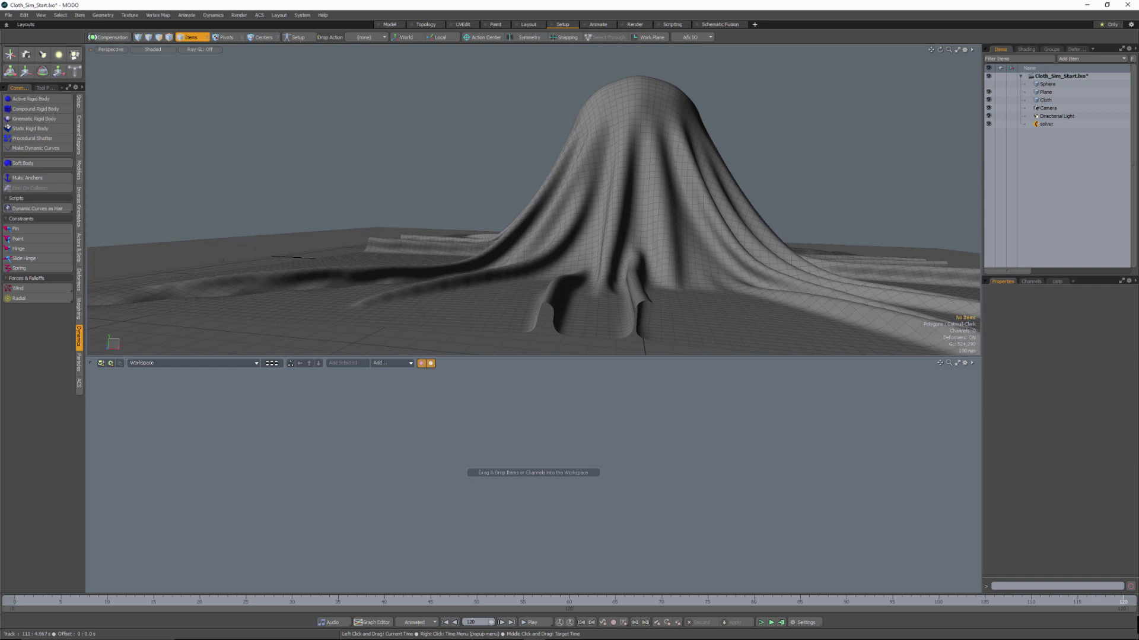
{"action": "left_click", "coordinate": [1049, 601]}
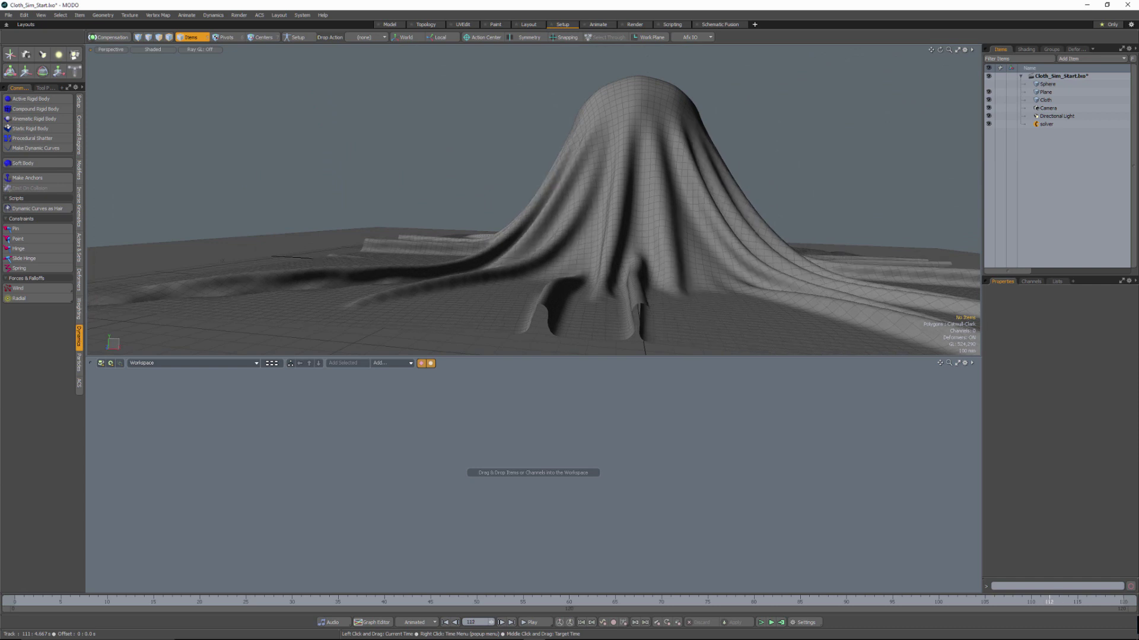
Move the simulation to frame 113, select the cloth and revert it from Catmull-Clark subdivision to face polygons.
{"action": "mouse_move", "coordinate": [1049, 601]}
{"action": "left_mouse_down"}
{"action": "mouse_move", "coordinate": [1031, 602]}
{"action": "mouse_move", "coordinate": [1058, 602]}
{"action": "left_mouse_up"}
{"action": "left_click_drag", "start_coordinate": [647, 234], "coordinate": [677, 207], "text": "alt"}
{"action": "left_click", "coordinate": [678, 207]}
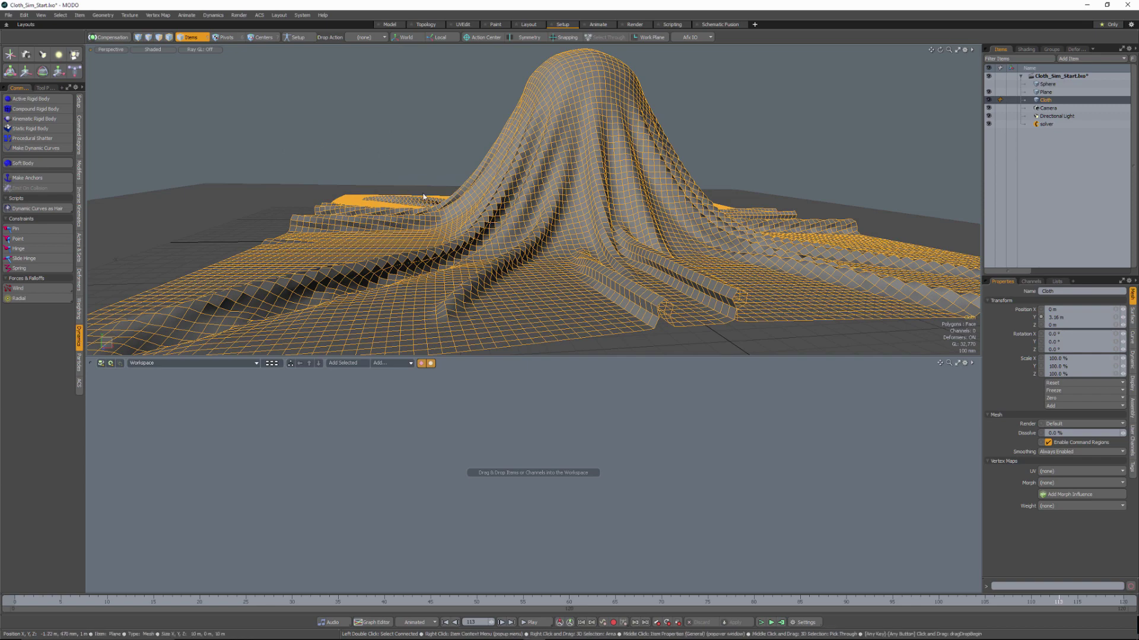
{"action": "left_click_drag", "start_coordinate": [382, 157], "coordinate": [285, 149], "text": "alt"}
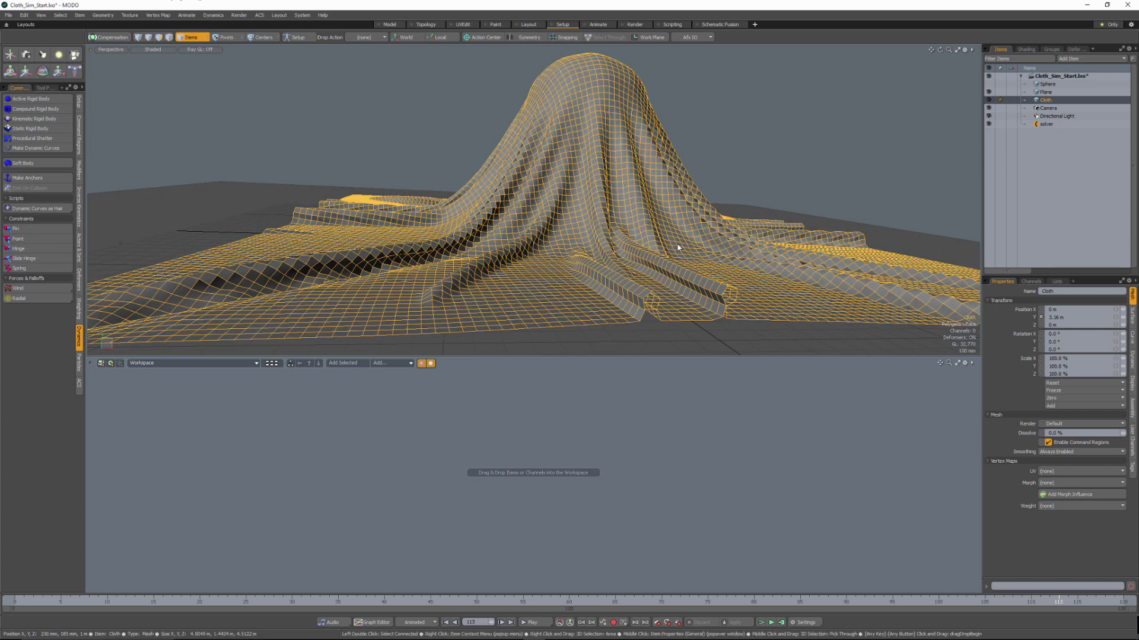
Freeze the cloth's deformation into its mesh using the default Freeze Polygons options, and check the frozen drape.
{"action": "left_click", "coordinate": [102, 15]}
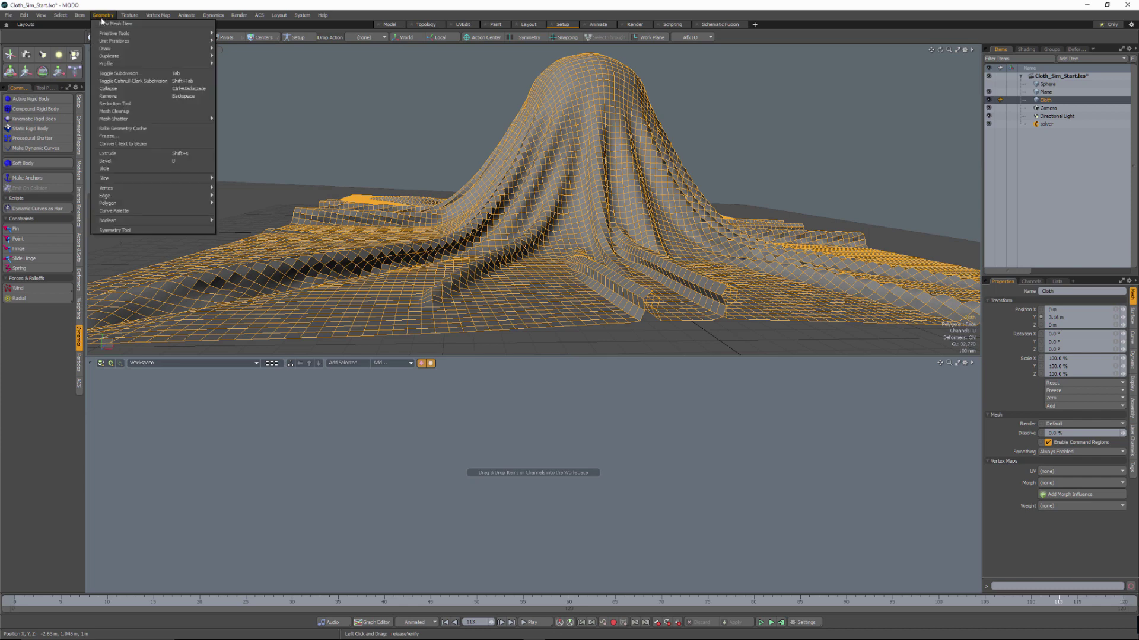
{"action": "left_click", "coordinate": [104, 139]}
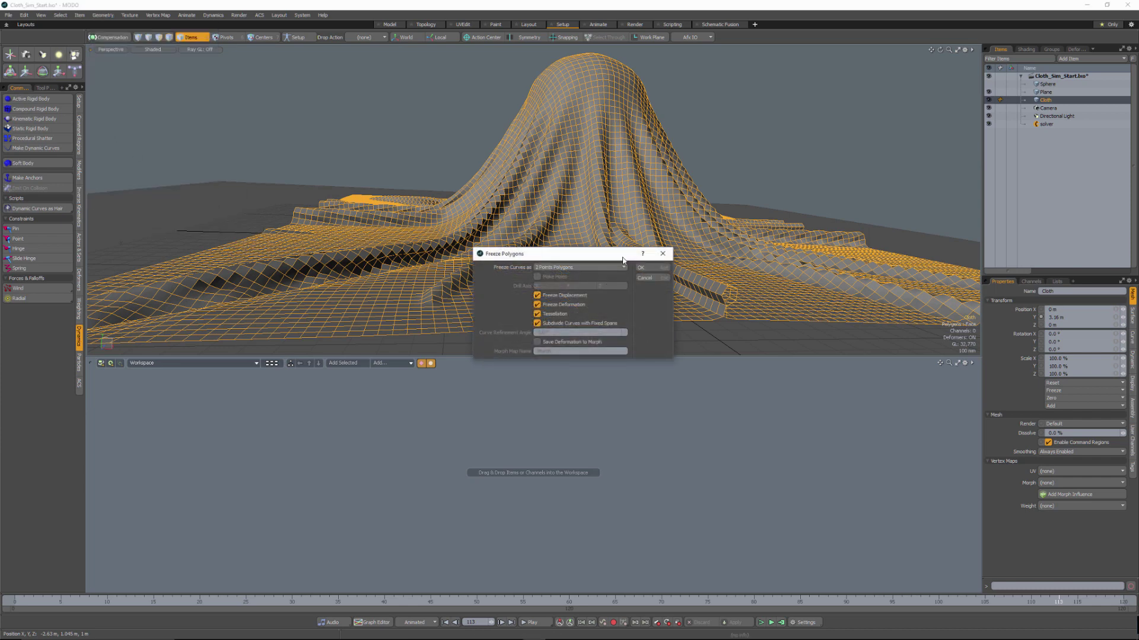
{"action": "left_click", "coordinate": [643, 268]}
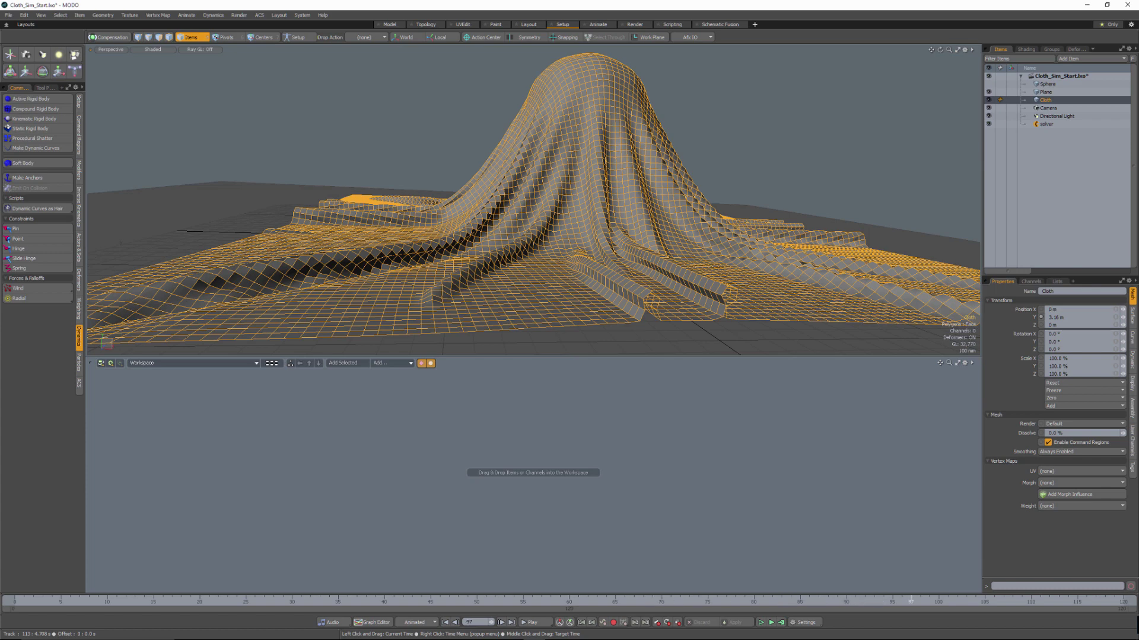
{"action": "left_click_drag", "start_coordinate": [584, 241], "coordinate": [546, 252], "text": "alt"}
{"action": "left_click_drag", "start_coordinate": [546, 252], "coordinate": [471, 208], "text": "alt"}
In the Model layout, move all the cloth polygons down in Y by about 105 mm towards the ground line.
{"action": "left_click", "coordinate": [401, 25]}
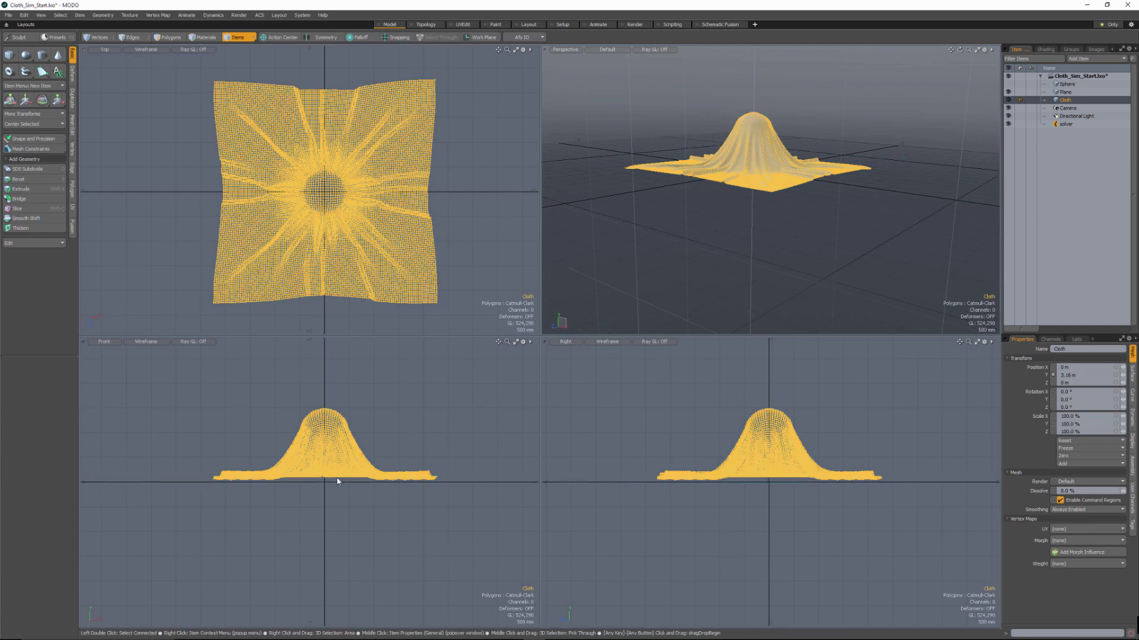
{"action": "scroll", "coordinate": [335, 483], "scroll_direction": "up", "scroll_amount": 5}
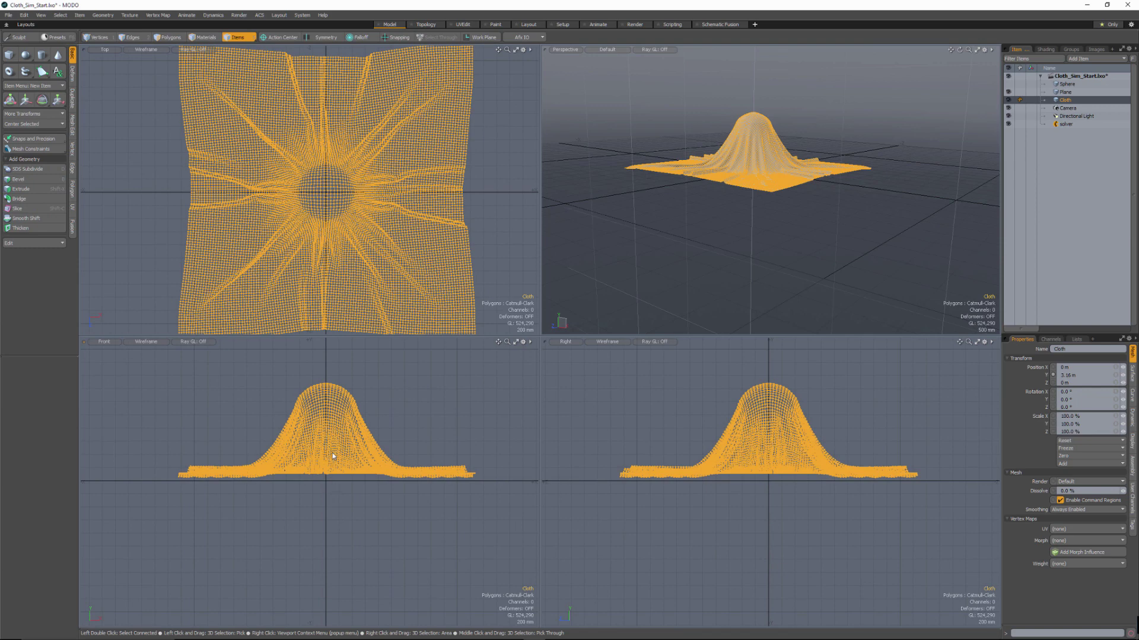
{"action": "mouse_move", "coordinate": [315, 486]}
{"action": "left_mouse_down", "text": "ctrl+alt"}
{"action": "mouse_move", "coordinate": [334, 488]}
{"action": "mouse_move", "coordinate": [326, 500]}
{"action": "left_mouse_up", "text": "ctrl+alt"}
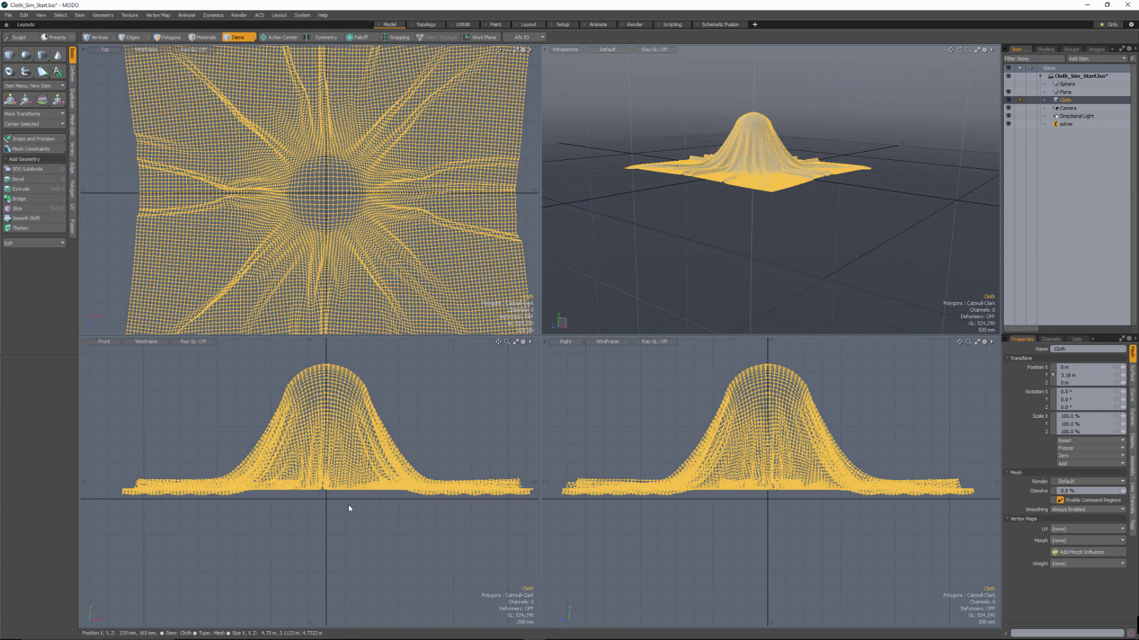
{"action": "key", "text": "3"}
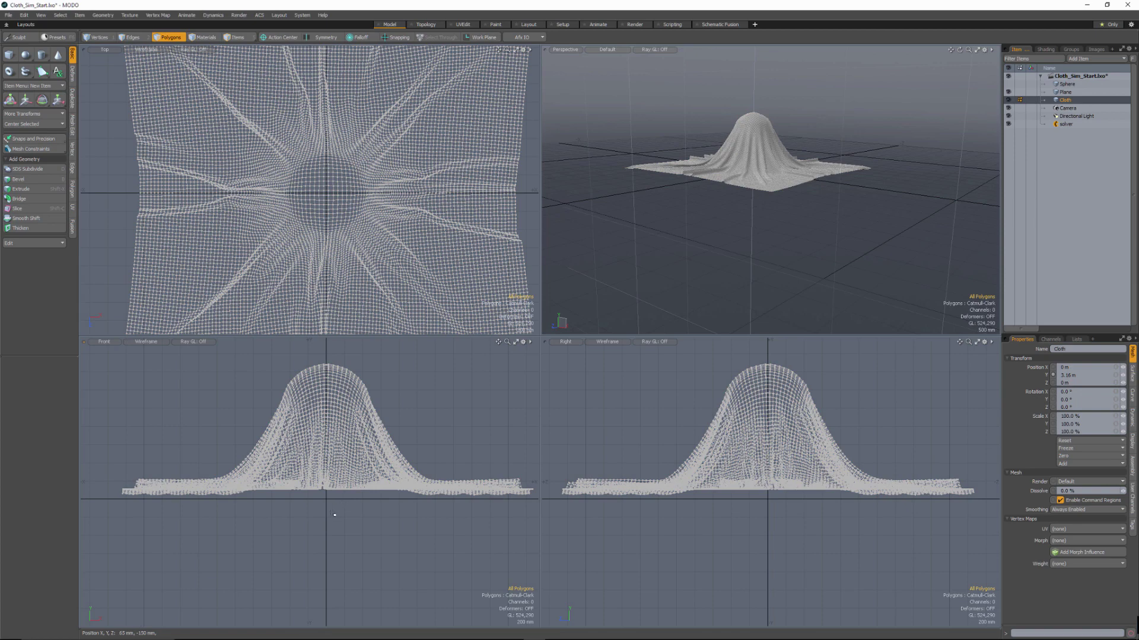
{"action": "key", "text": "y"}
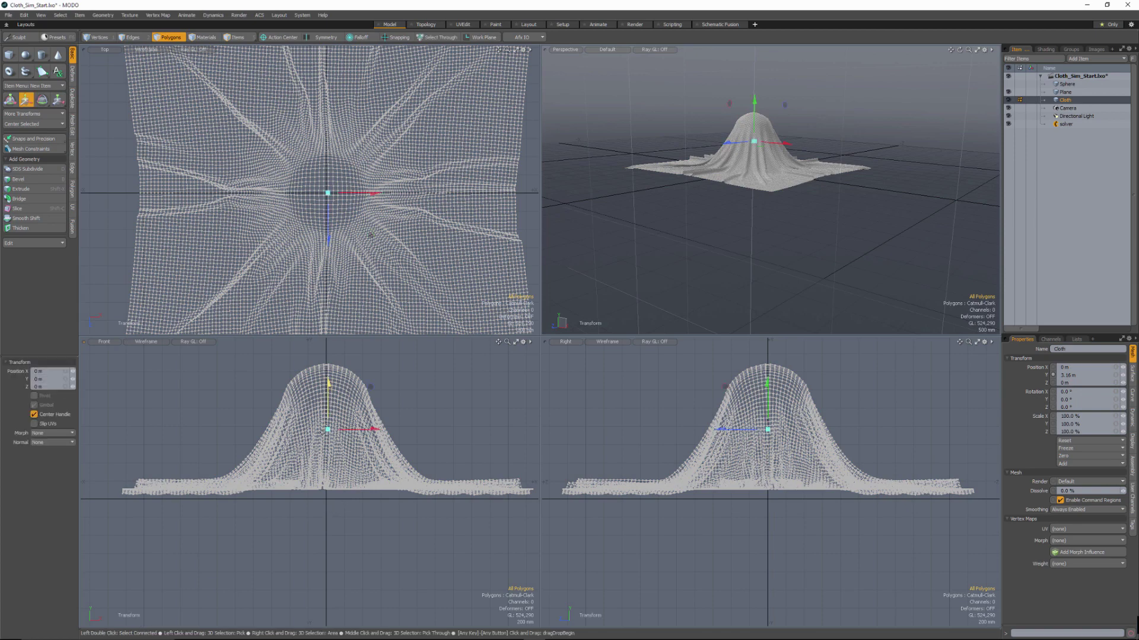
{"action": "scroll", "coordinate": [370, 494], "scroll_direction": "up", "scroll_amount": 3}
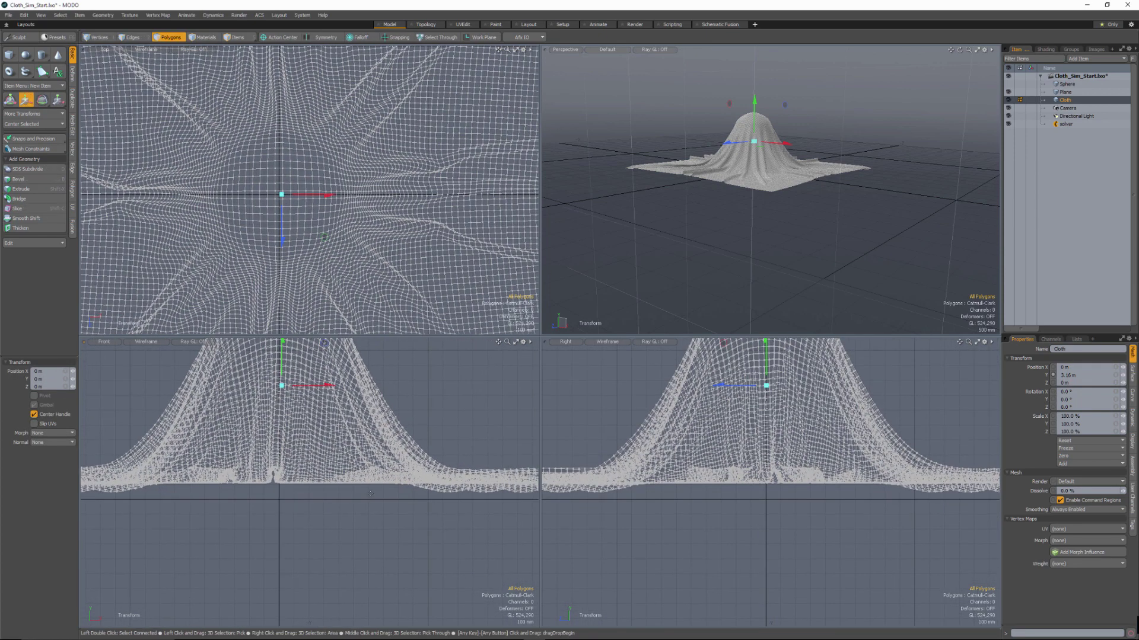
{"action": "scroll", "coordinate": [383, 502], "scroll_direction": "up", "scroll_amount": 2}
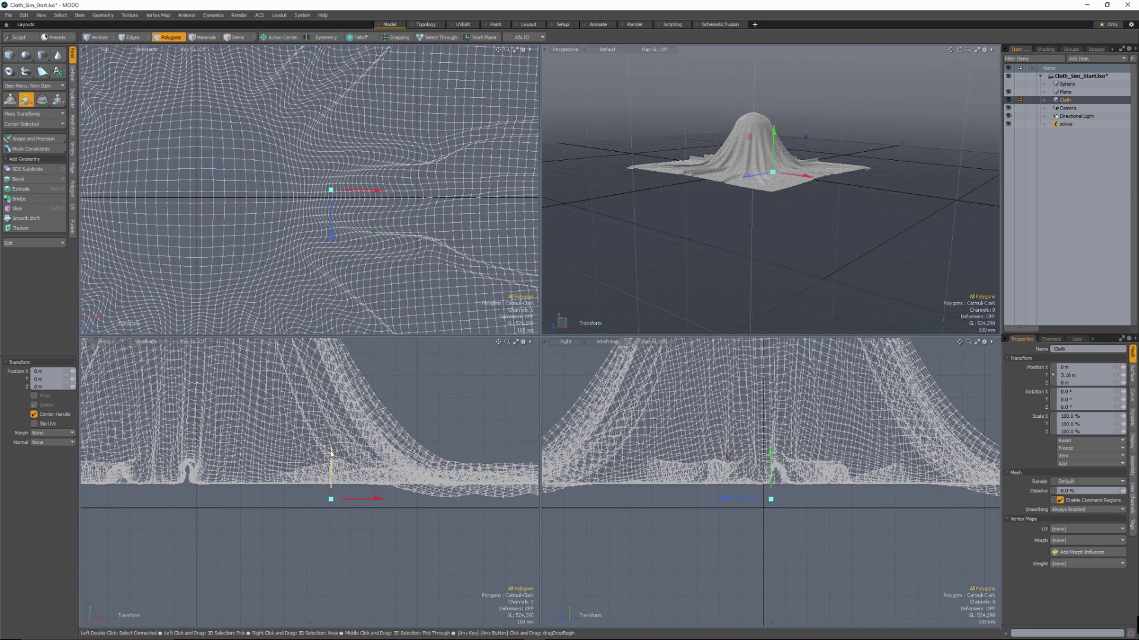
{"action": "left_click_drag", "start_coordinate": [331, 456], "coordinate": [331, 479]}
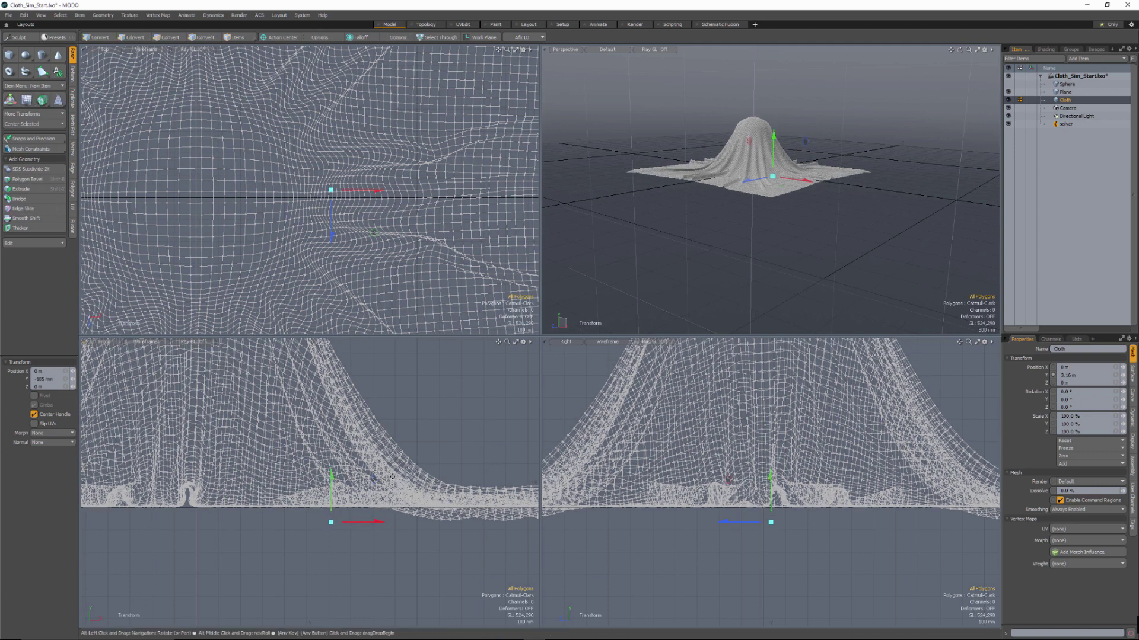
Lower the cloth polygons another 4 mm to align the flat base with the ground line, and exit the Transform tool.
{"action": "left_click_drag", "start_coordinate": [533, 488], "coordinate": [458, 488], "text": "alt"}
{"action": "left_click", "coordinate": [457, 486]}
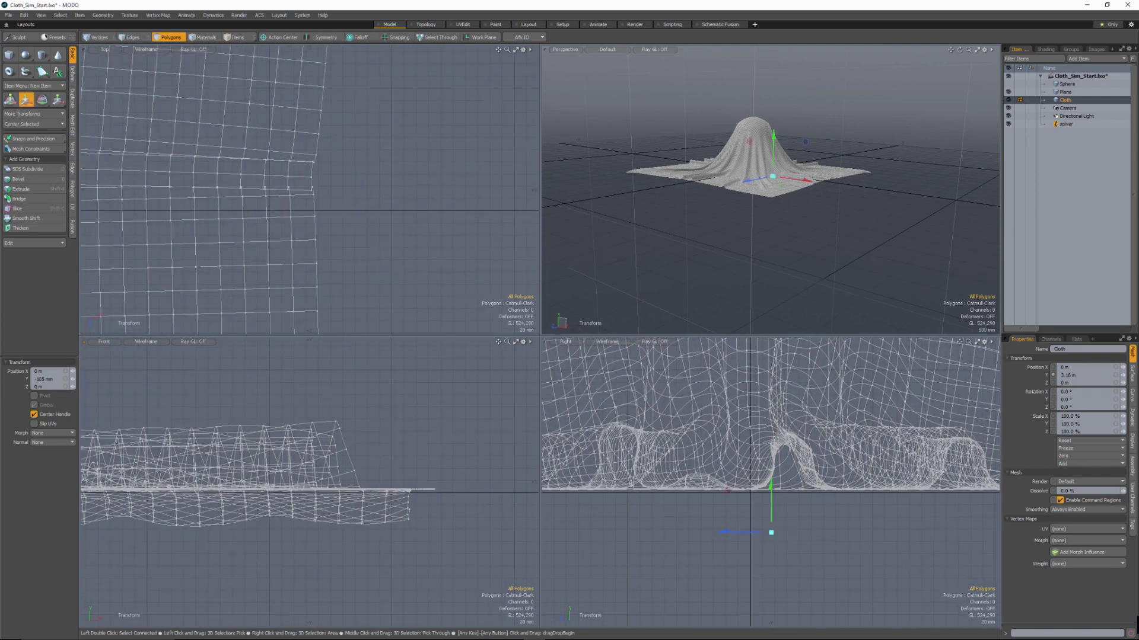
{"action": "left_click_drag", "start_coordinate": [458, 440], "coordinate": [457, 443]}
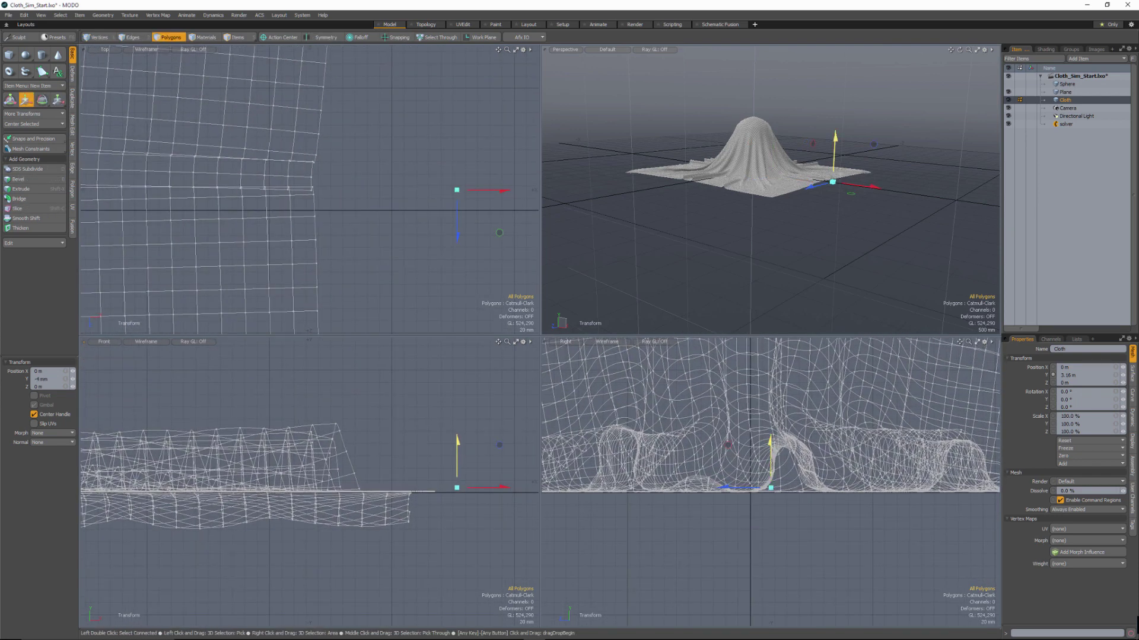
{"action": "left_click_drag", "start_coordinate": [455, 486], "coordinate": [198, 509], "text": "ctrl+alt"}
{"action": "left_click_drag", "start_coordinate": [198, 509], "coordinate": [291, 483], "text": "alt"}
{"action": "left_click_drag", "start_coordinate": [831, 155], "coordinate": [720, 154], "text": "alt"}
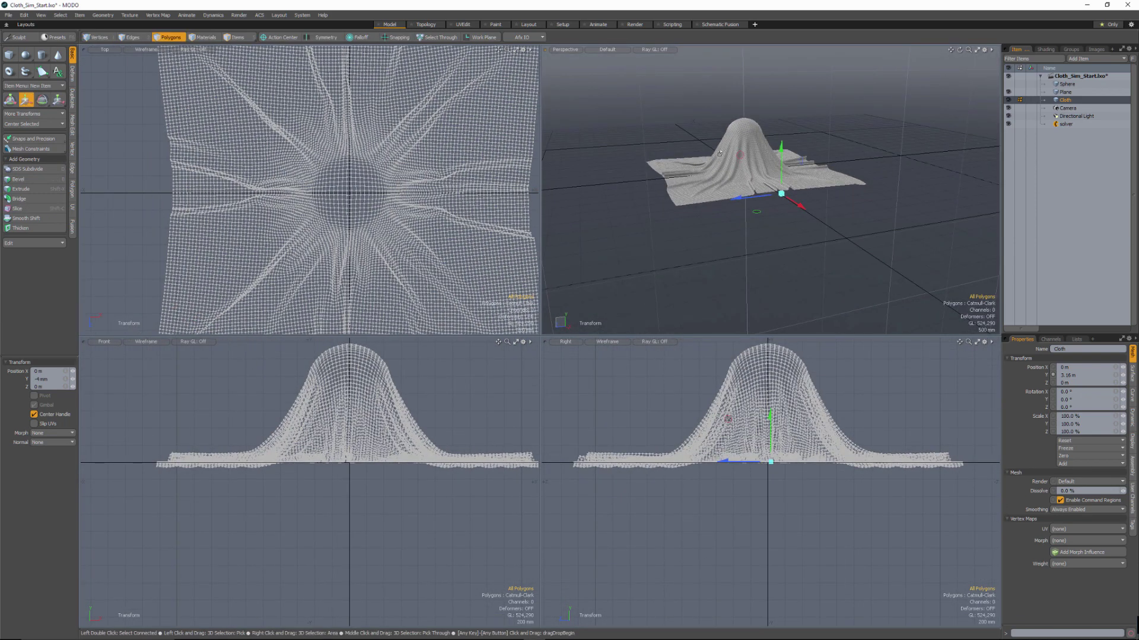
{"action": "left_click_drag", "start_coordinate": [782, 203], "coordinate": [709, 201], "text": "alt"}
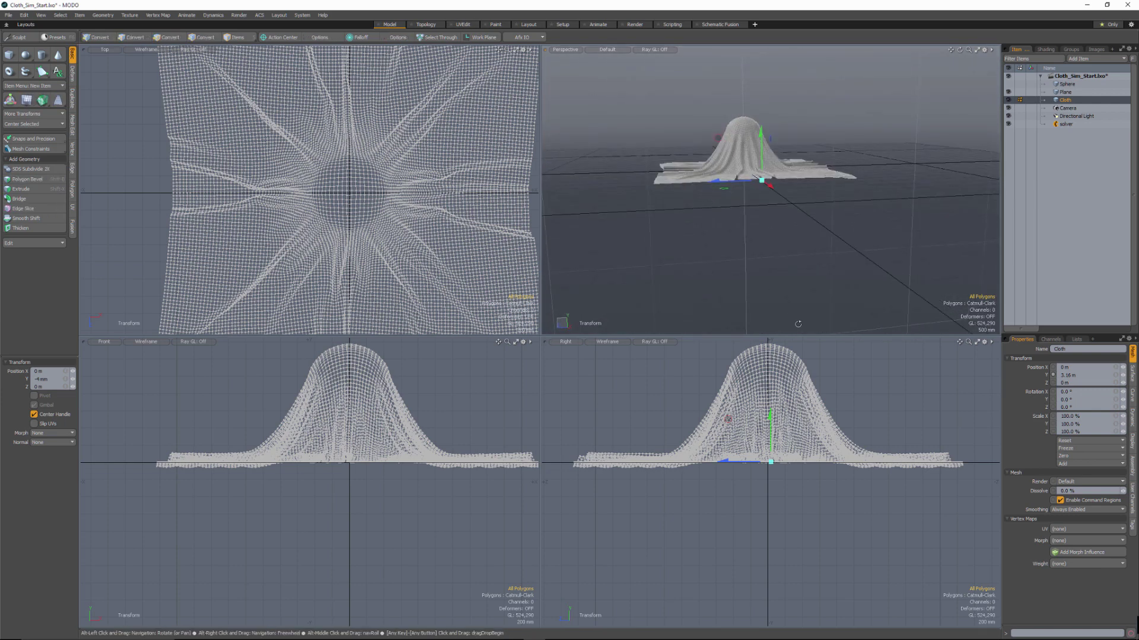
{"action": "mouse_move", "coordinate": [825, 465]}
{"action": "left_mouse_down", "text": "alt"}
{"action": "mouse_move", "coordinate": [798, 465]}
{"action": "mouse_move", "coordinate": [820, 452]}
{"action": "left_mouse_up", "text": "alt"}
{"action": "scroll", "coordinate": [815, 454], "scroll_direction": "down", "scroll_amount": 1}
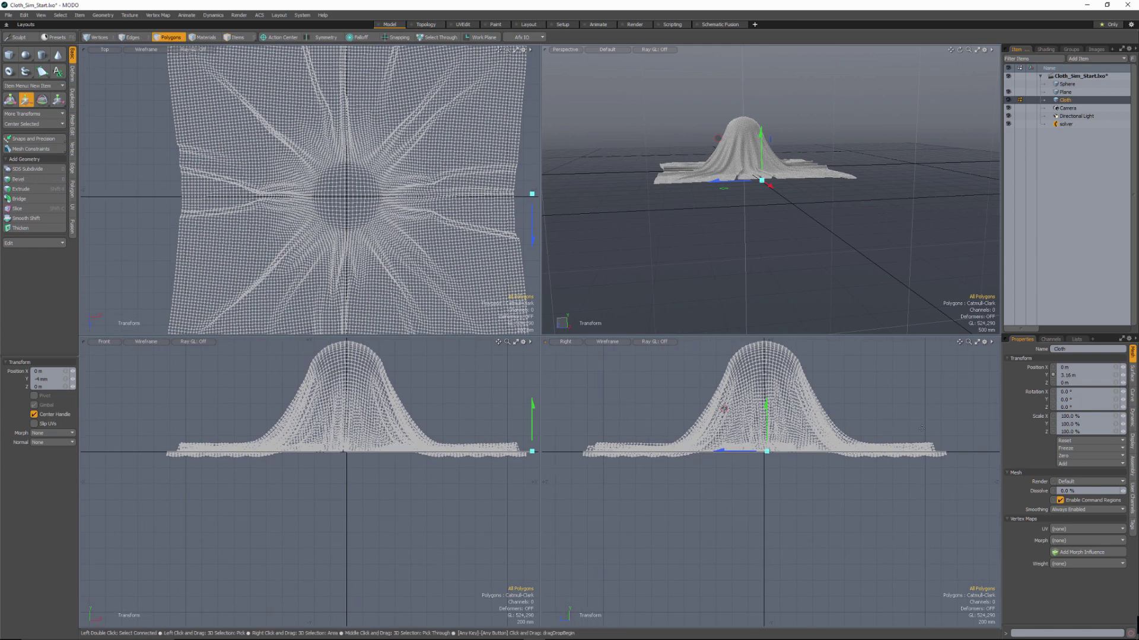
{"action": "key", "text": "q"}
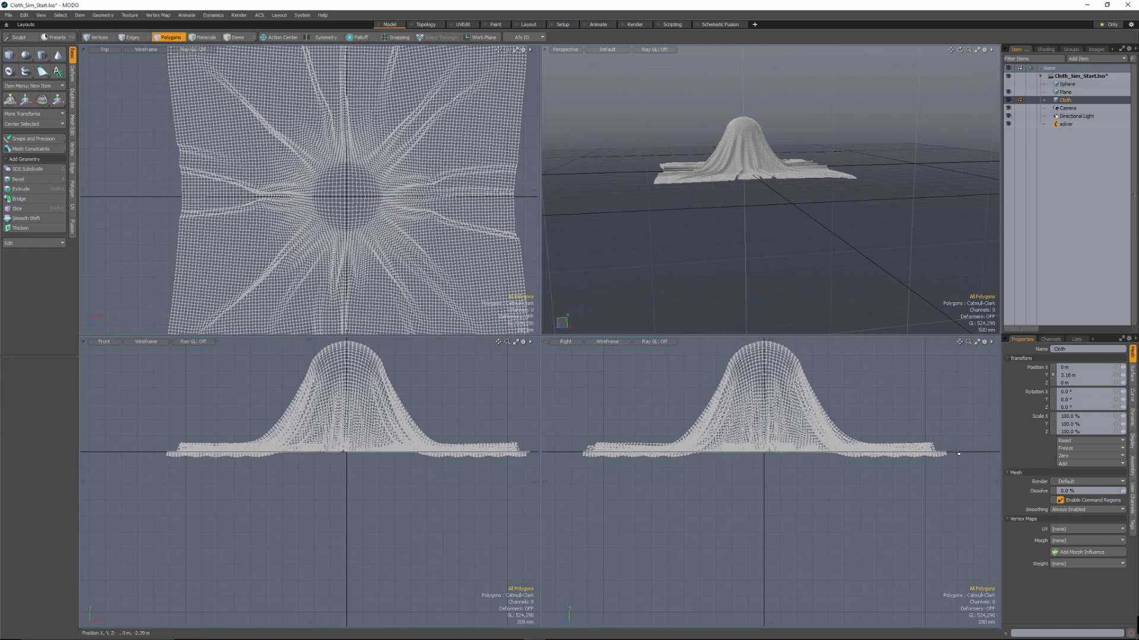
Lasso-select the cloth polygons lying below the ground line, refining the selection in the enlarged Right view.
{"action": "right_click_drag", "start_coordinate": [958, 454], "coordinate": [573, 537]}
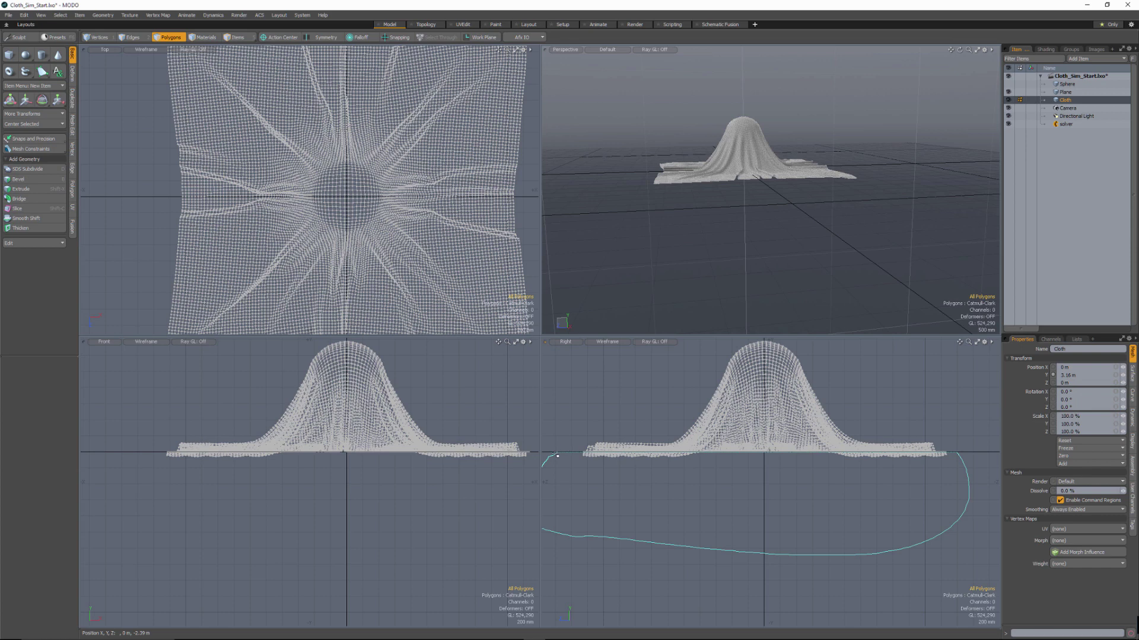
{"action": "right_click_drag", "start_coordinate": [558, 456], "coordinate": [549, 454]}
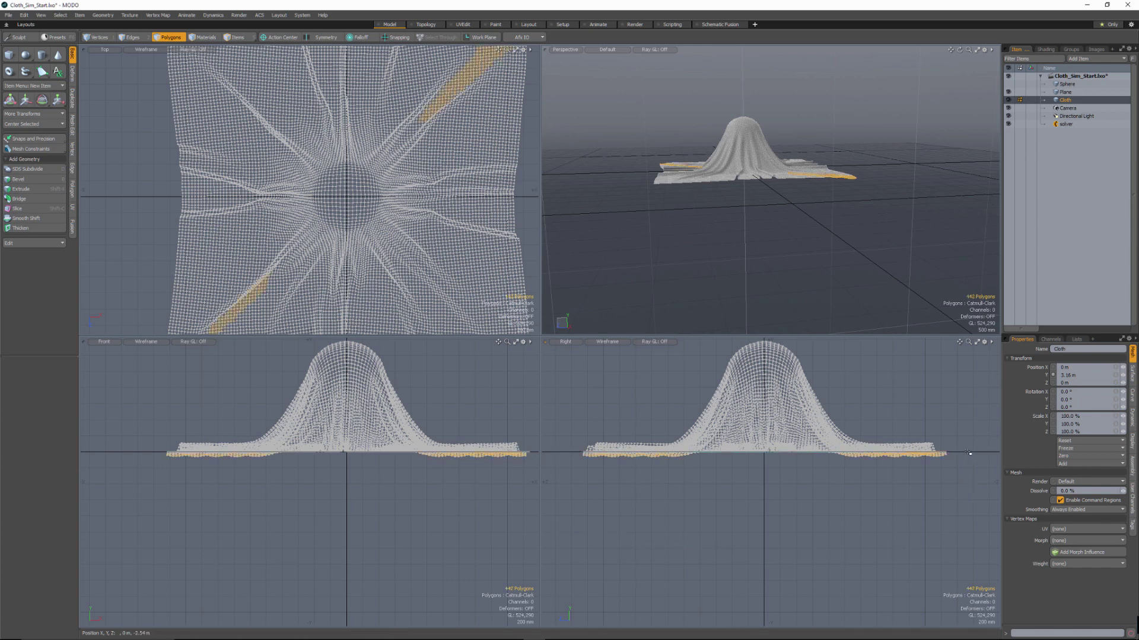
{"action": "mouse_move", "coordinate": [772, 526]}
{"action": "right_mouse_down"}
{"action": "mouse_move", "coordinate": [537, 480]}
{"action": "mouse_move", "coordinate": [558, 453]}
{"action": "right_mouse_up"}
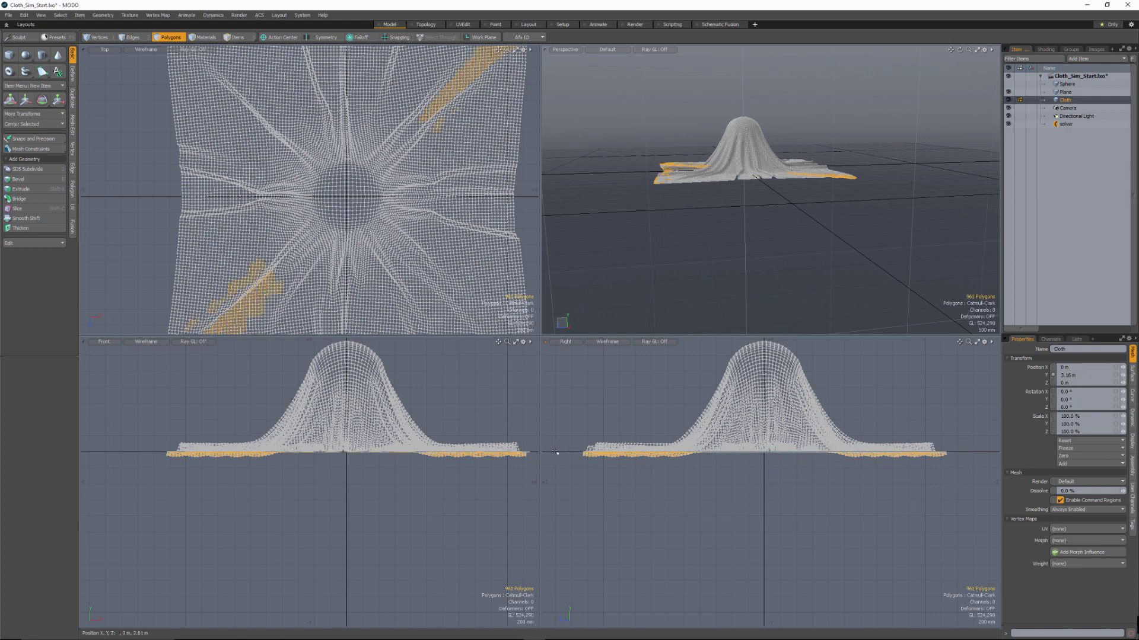
{"action": "mouse_move", "coordinate": [860, 436]}
{"action": "left_mouse_down", "text": "alt+shift"}
{"action": "mouse_move", "coordinate": [797, 436]}
{"action": "mouse_move", "coordinate": [788, 449]}
{"action": "left_mouse_up", "text": "alt+shift"}
{"action": "left_click_drag", "start_coordinate": [788, 449], "coordinate": [971, 441], "text": "ctrl+alt"}
{"action": "key", "text": "KP_0"}
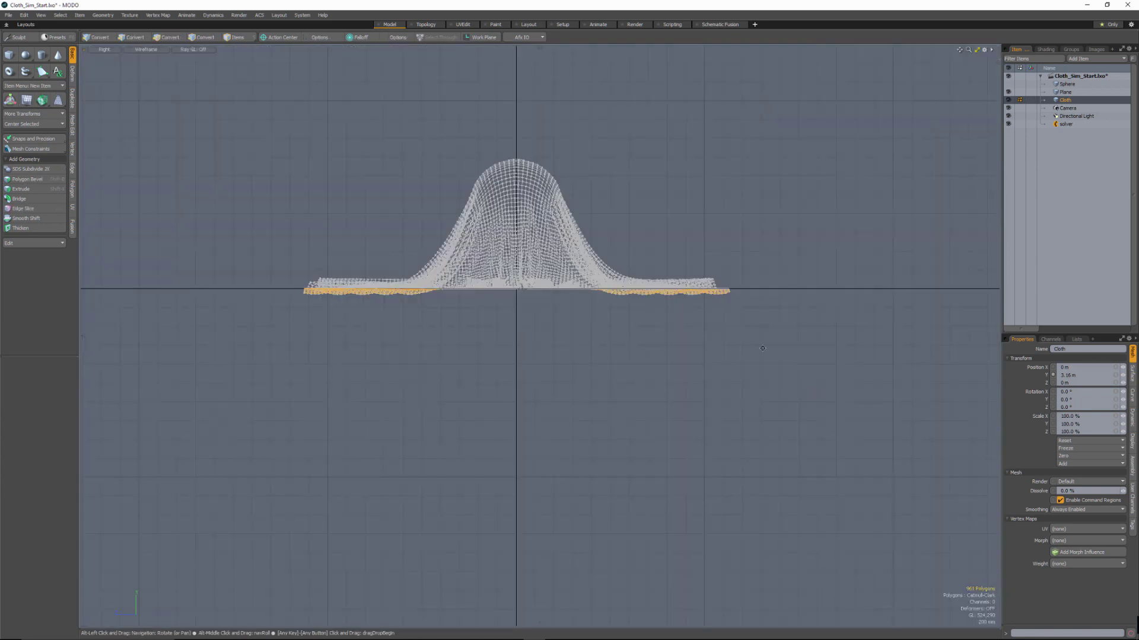
{"action": "left_click_drag", "start_coordinate": [644, 248], "coordinate": [677, 256], "text": "ctrl+alt"}
{"action": "left_click_drag", "start_coordinate": [679, 255], "coordinate": [814, 248], "text": "alt+shift"}
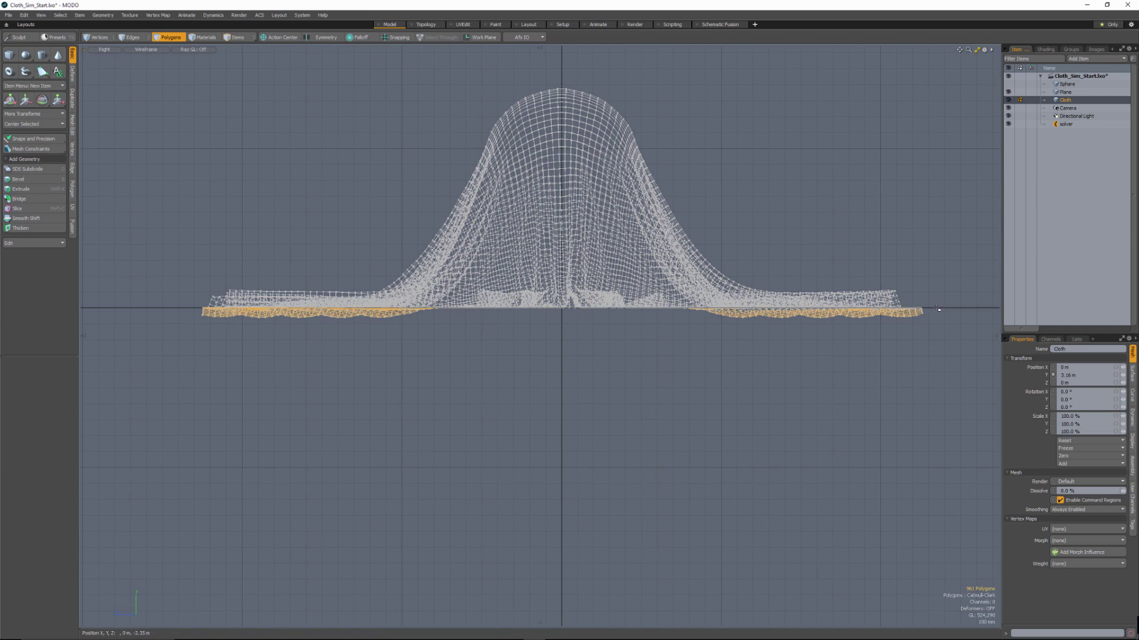
{"action": "mouse_move", "coordinate": [941, 310]}
{"action": "right_mouse_down"}
{"action": "mouse_move", "coordinate": [519, 422]}
{"action": "mouse_move", "coordinate": [169, 353]}
{"action": "mouse_move", "coordinate": [176, 308]}
{"action": "right_mouse_up"}
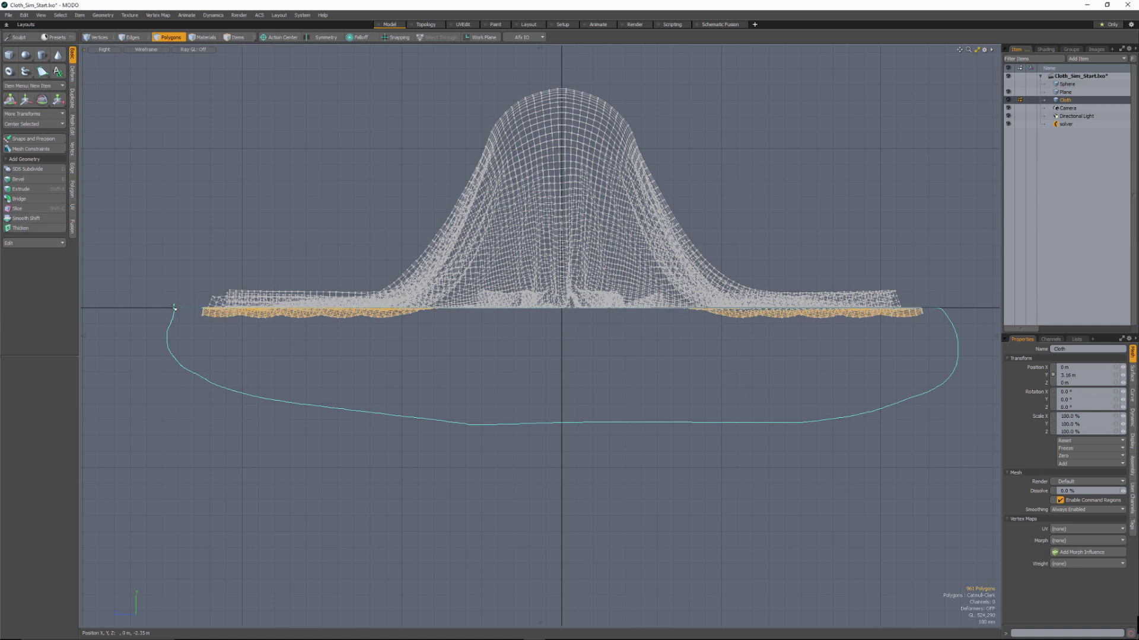
{"action": "right_click_drag", "start_coordinate": [176, 308], "coordinate": [176, 309]}
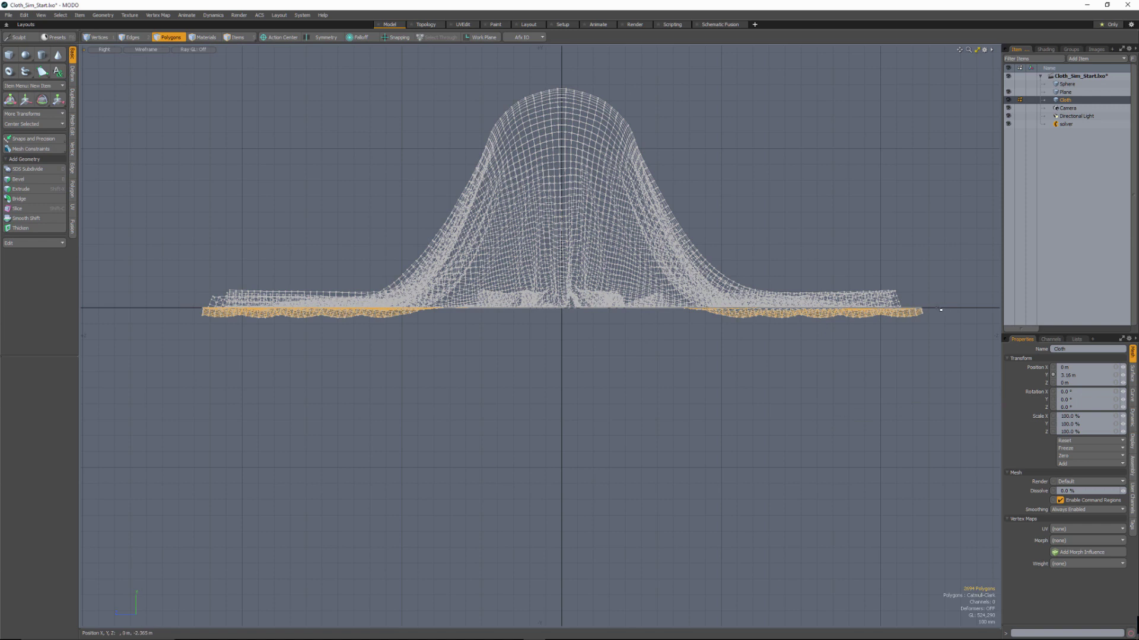
{"action": "mouse_move", "coordinate": [836, 408]}
{"action": "right_mouse_down"}
{"action": "mouse_move", "coordinate": [216, 394]}
{"action": "mouse_move", "coordinate": [196, 309]}
{"action": "right_mouse_up"}
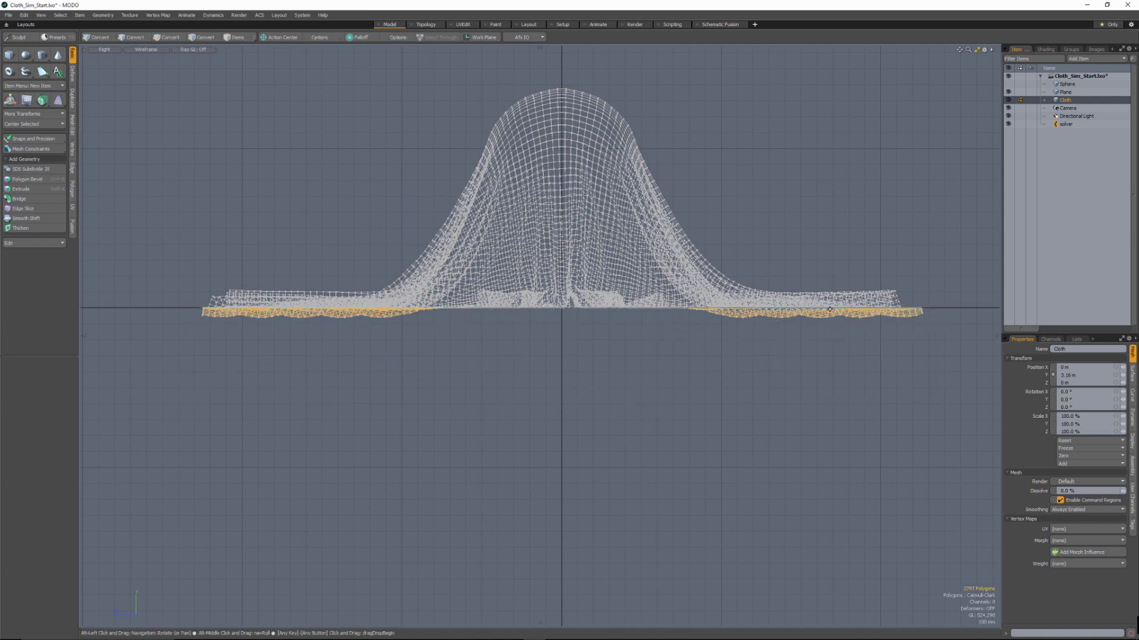
Start the Scale tool on the selected polygons and set the action center to Origin.
{"action": "mouse_move", "coordinate": [807, 324]}
{"action": "left_mouse_down", "text": "alt+shift"}
{"action": "mouse_move", "coordinate": [767, 316]}
{"action": "mouse_move", "coordinate": [878, 309]}
{"action": "mouse_move", "coordinate": [555, 304]}
{"action": "left_mouse_up", "text": "alt+shift"}
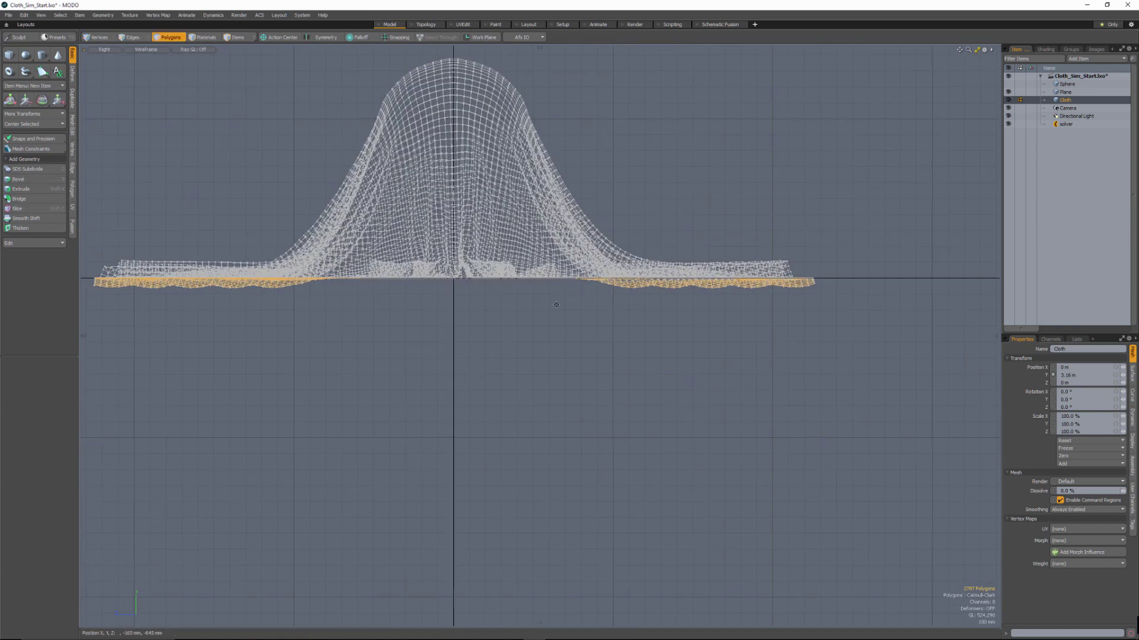
{"action": "key", "text": "r"}
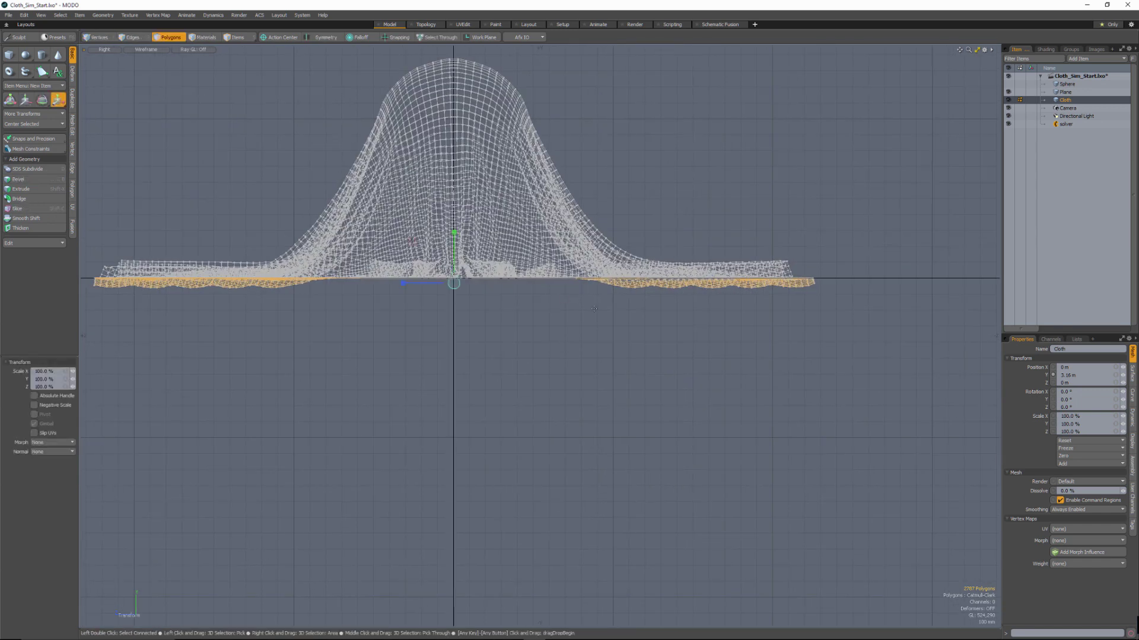
{"action": "left_click_drag", "start_coordinate": [414, 179], "coordinate": [500, 208], "text": "alt"}
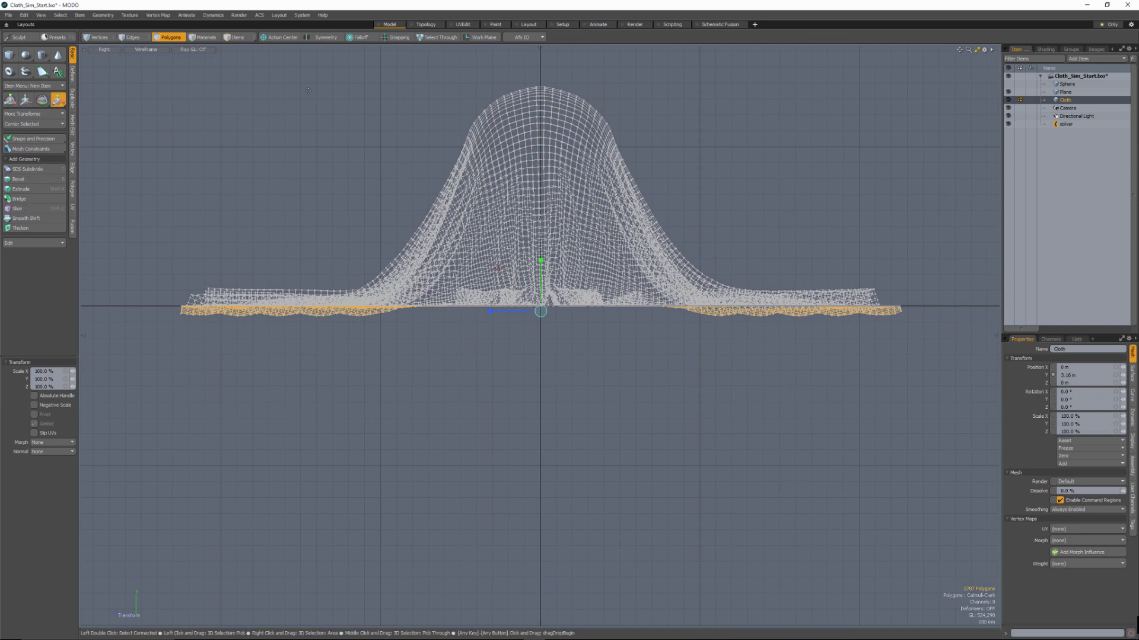
{"action": "left_click", "coordinate": [279, 37]}
{"action": "left_click", "coordinate": [284, 88]}
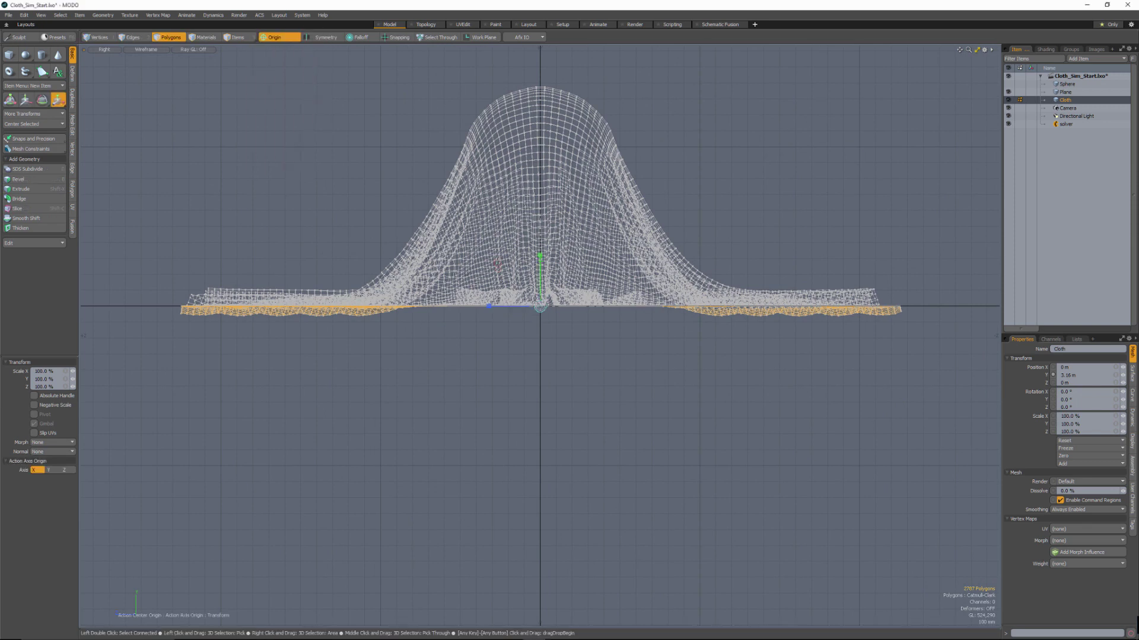
Flatten the selected polygons onto the ground by scaling them to 0% in Y, check the cloth's edges and exit the tool.
{"action": "key", "text": "KP_0"}
{"action": "left_click_drag", "start_coordinate": [658, 205], "coordinate": [736, 222], "text": "alt"}
{"action": "scroll", "coordinate": [666, 242], "scroll_direction": "up", "scroll_amount": 4}
{"action": "left_click_drag", "start_coordinate": [736, 223], "coordinate": [676, 268], "text": "alt+shift"}
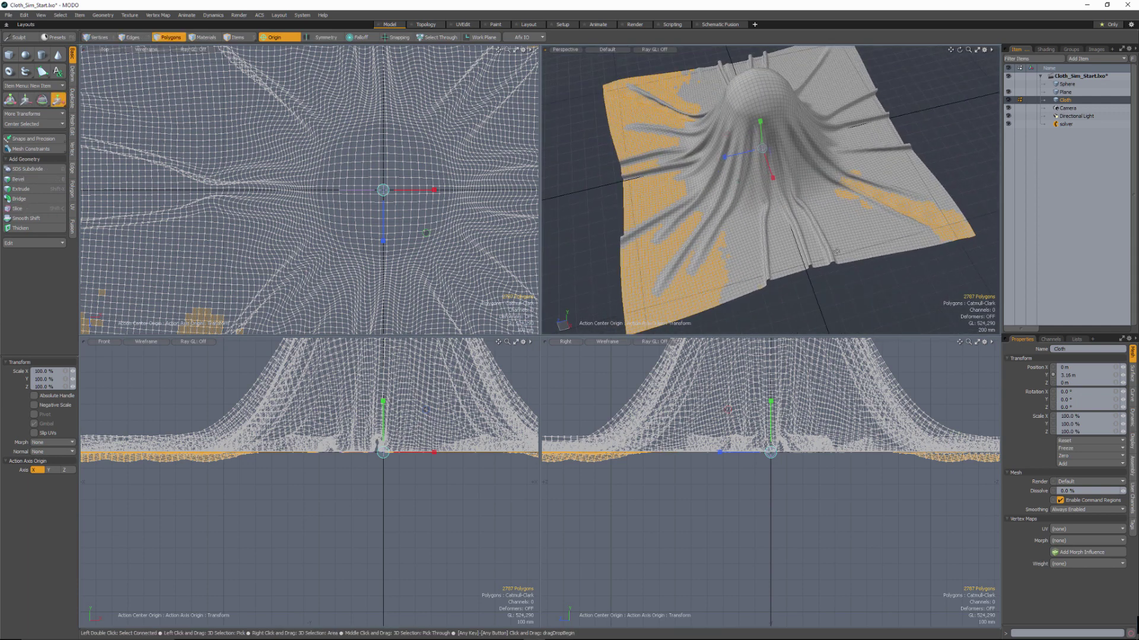
{"action": "left_click_drag", "start_coordinate": [933, 249], "coordinate": [750, 174], "text": "alt"}
{"action": "left_click_drag", "start_coordinate": [655, 219], "coordinate": [803, 199], "text": "alt"}
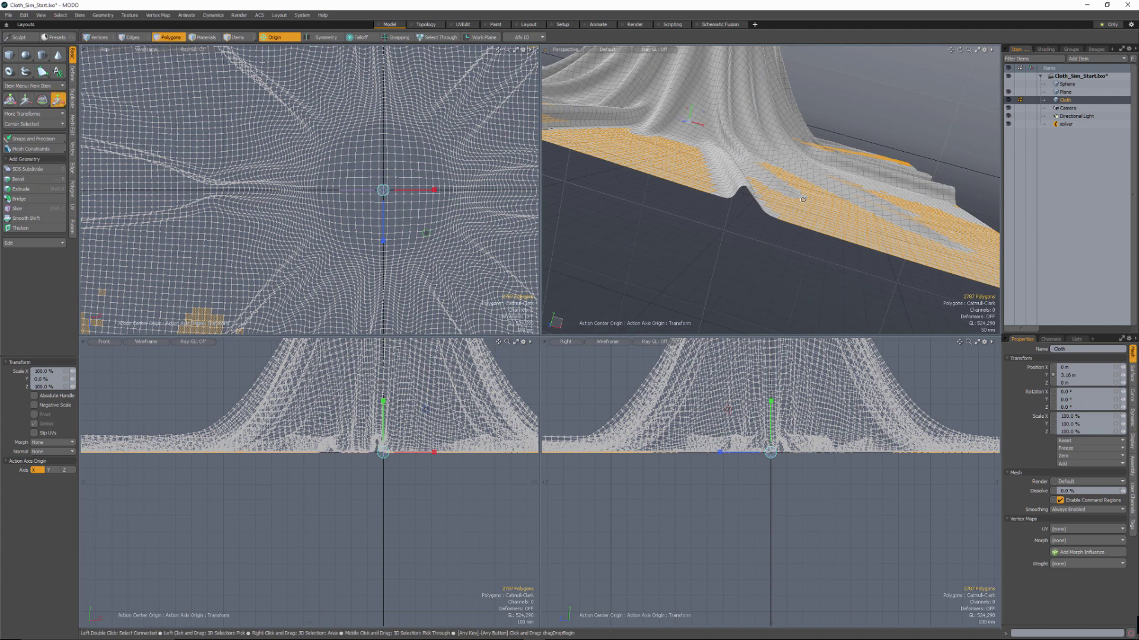
{"action": "key", "text": "alt"}
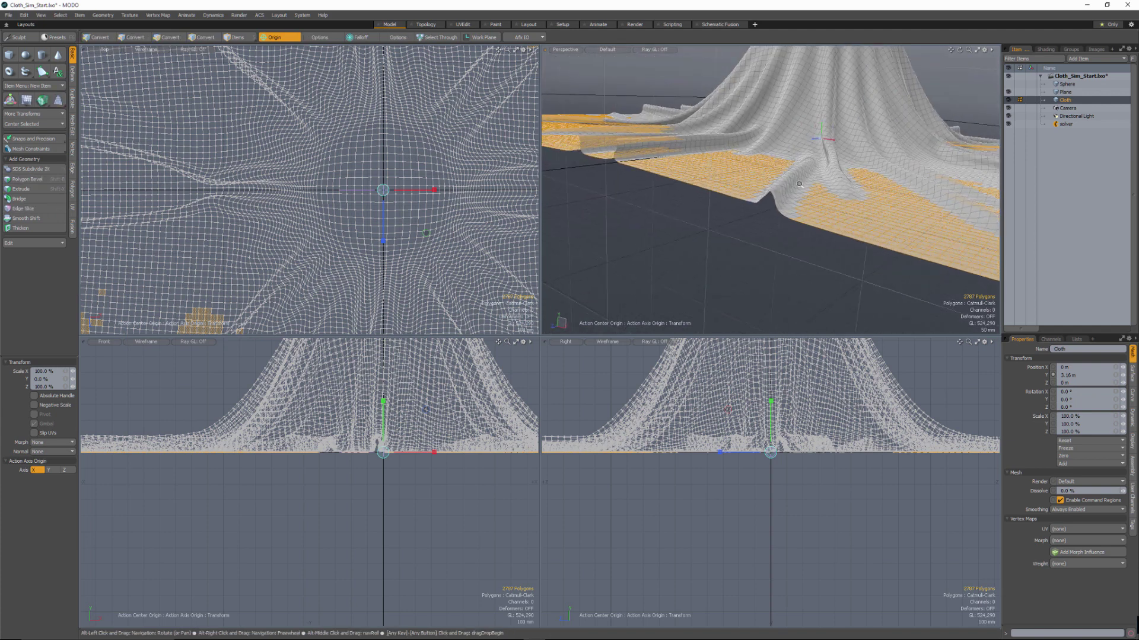
{"action": "left_click_drag", "start_coordinate": [799, 184], "coordinate": [715, 223], "text": "alt"}
{"action": "key", "text": "q"}
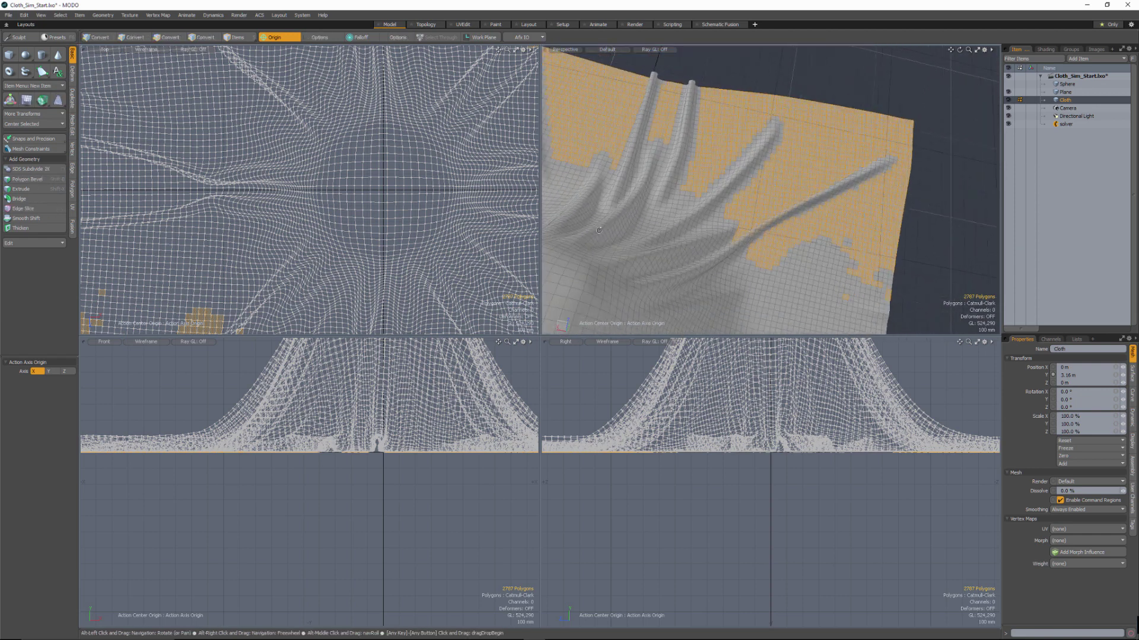
Switch to the Paint layout, clear the polygon selection and start the Push sculpting brush.
{"action": "left_click_drag", "start_coordinate": [598, 230], "coordinate": [693, 220], "text": "alt"}
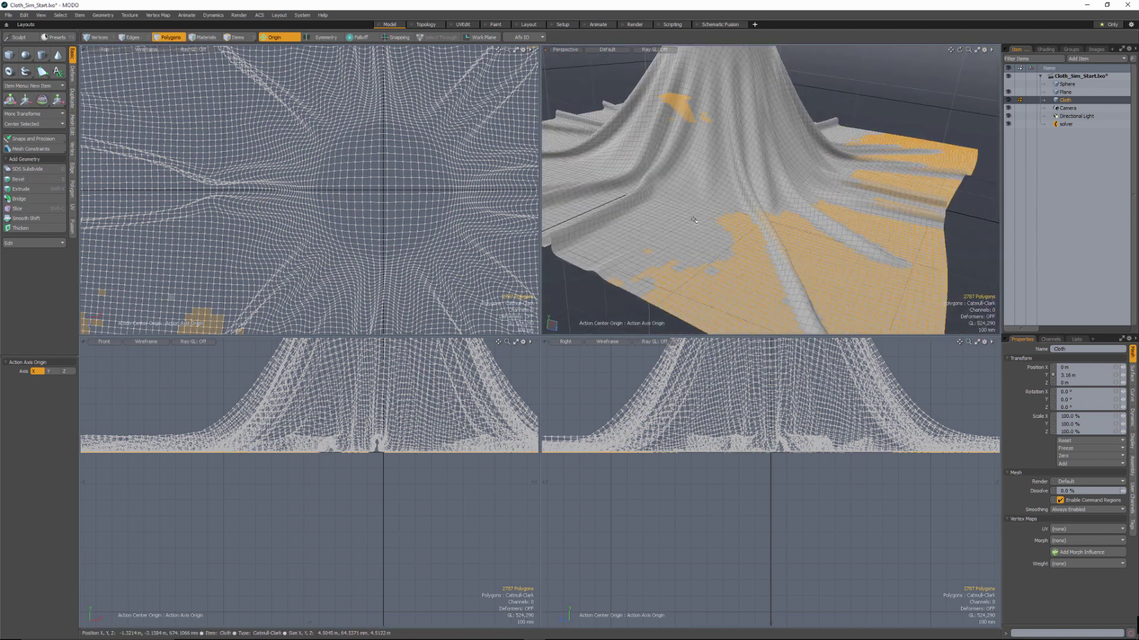
{"action": "left_click", "coordinate": [499, 24]}
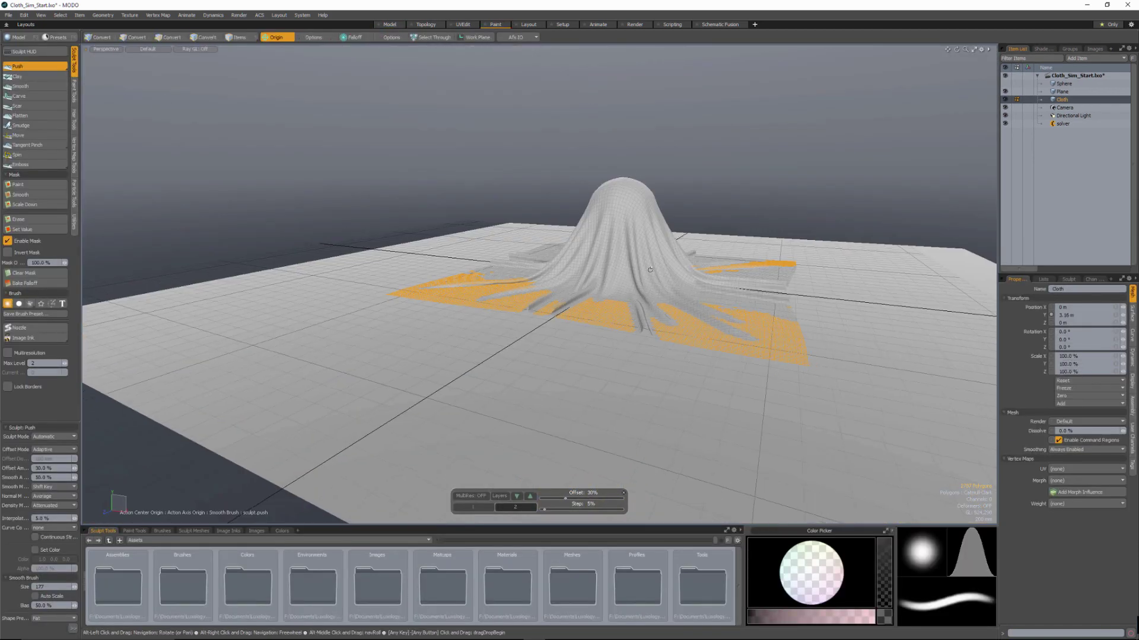
{"action": "left_click_drag", "start_coordinate": [650, 270], "coordinate": [625, 290], "text": "alt"}
{"action": "key", "text": "q"}
{"action": "left_click", "coordinate": [707, 155]}
{"action": "left_click_drag", "start_coordinate": [707, 155], "coordinate": [708, 178], "text": "alt"}
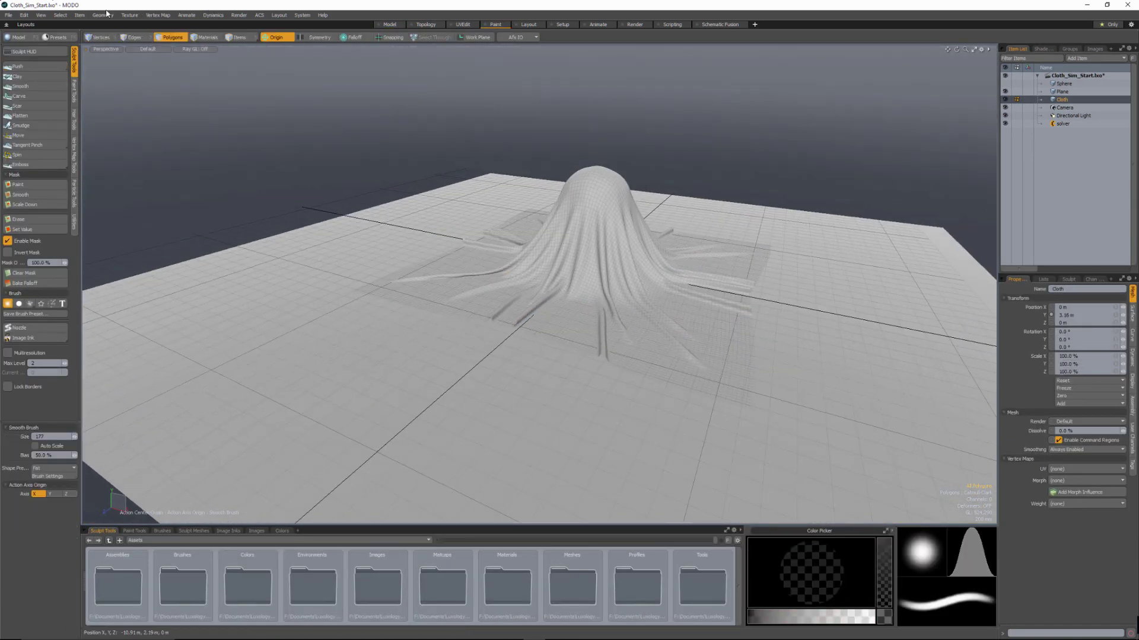
{"action": "left_click", "coordinate": [10, 68]}
Set the Push brush's offset amount to 10% and its size to 171 for sculpting the fold at the cloth's base.
{"action": "left_click_drag", "start_coordinate": [599, 196], "coordinate": [597, 154], "text": "alt"}
{"action": "scroll", "coordinate": [595, 215], "scroll_direction": "up", "scroll_amount": 3}
{"action": "left_click_drag", "start_coordinate": [488, 287], "coordinate": [579, 292], "text": "alt+shift"}
{"action": "scroll", "coordinate": [528, 219], "scroll_direction": "up", "scroll_amount": 3}
{"action": "left_click_drag", "start_coordinate": [528, 219], "coordinate": [566, 267], "text": "alt+shift"}
{"action": "scroll", "coordinate": [491, 251], "scroll_direction": "up", "scroll_amount": 2}
{"action": "scroll", "coordinate": [507, 175], "scroll_direction": "up", "scroll_amount": 2}
{"action": "left_click_drag", "start_coordinate": [260, 189], "coordinate": [592, 300], "text": "alt"}
{"action": "left_click_drag", "start_coordinate": [605, 231], "coordinate": [602, 322], "text": "alt+shift"}
{"action": "left_click_drag", "start_coordinate": [487, 287], "coordinate": [504, 270], "text": "alt"}
{"action": "scroll", "coordinate": [529, 290], "scroll_direction": "down", "scroll_amount": 3}
{"action": "right_click_drag", "start_coordinate": [500, 266], "coordinate": [491, 266]}
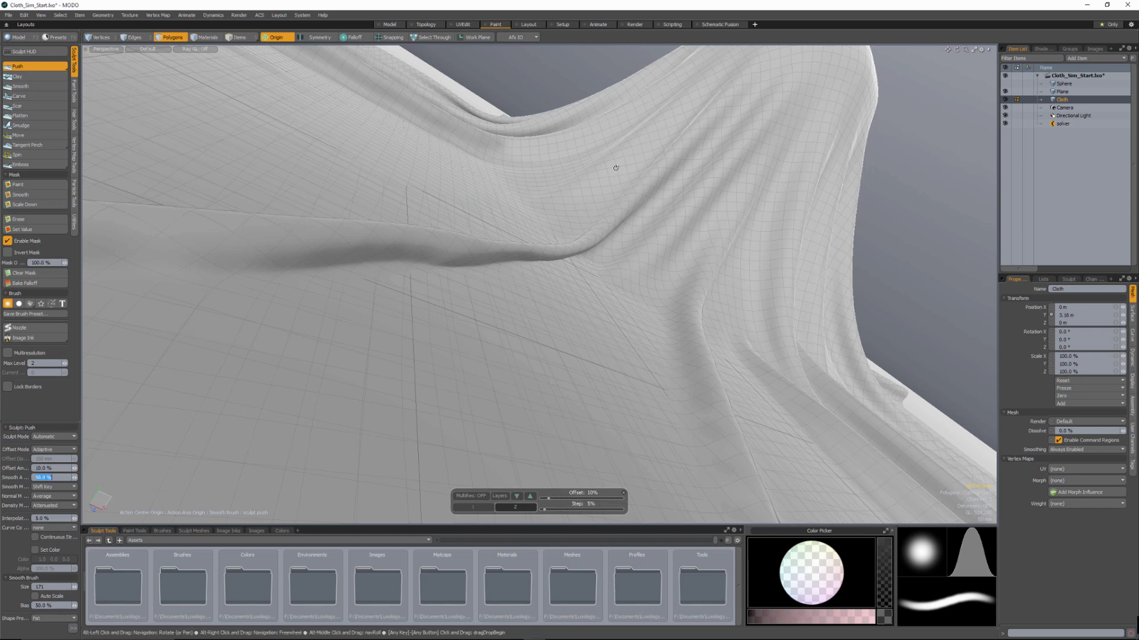
Try smoothing away the long fold at the cloth's base, and undo the strokes.
{"action": "left_click_drag", "start_coordinate": [658, 169], "coordinate": [631, 176], "text": "alt"}
{"action": "left_click_drag", "start_coordinate": [449, 275], "coordinate": [595, 294], "text": "shift"}
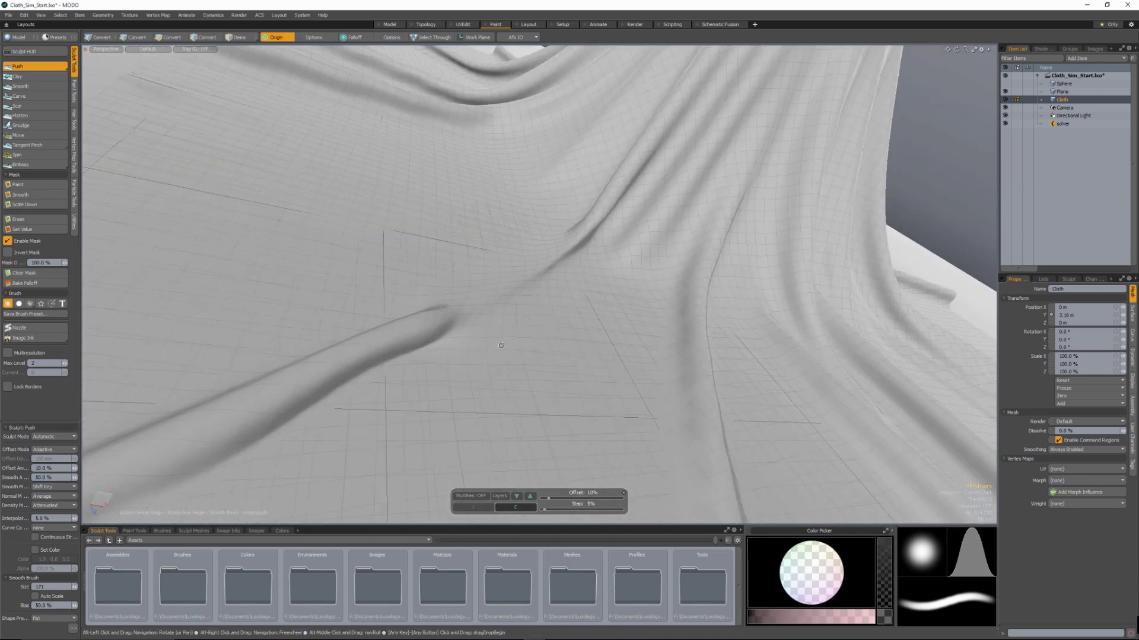
{"action": "key", "text": "ctrl+z"}
{"action": "key", "text": "ctrl+z"}
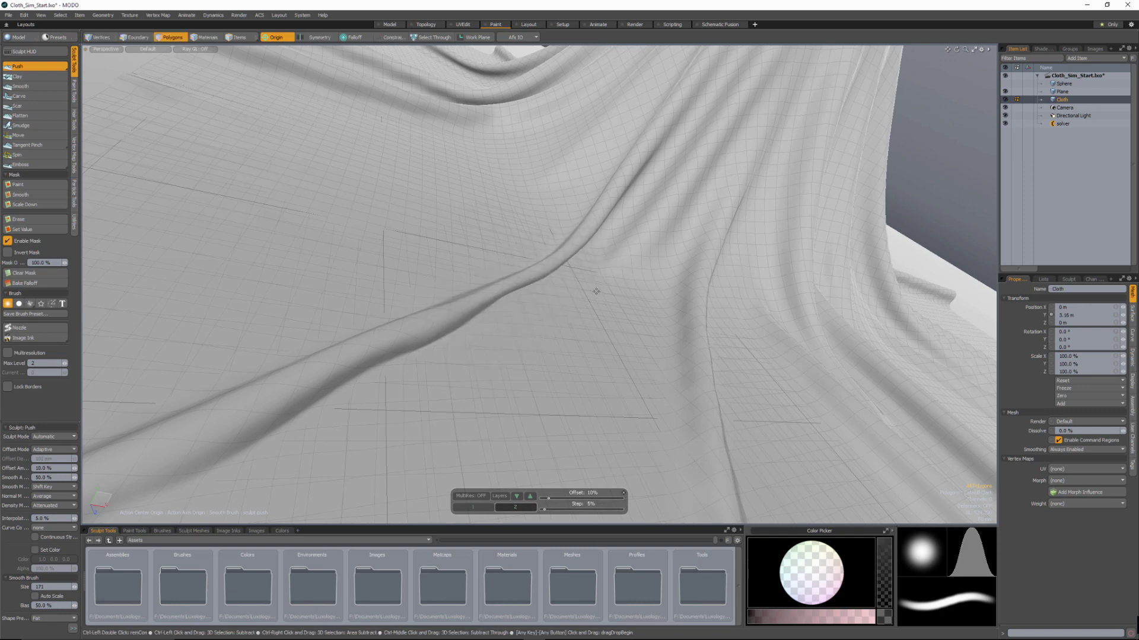
Reduce the sculpt brush size to 24 for the narrow folds where the cloth meets the ground.
{"action": "left_click_drag", "start_coordinate": [597, 291], "coordinate": [404, 244], "text": "alt"}
{"action": "scroll", "coordinate": [633, 224], "scroll_direction": "down", "scroll_amount": 3}
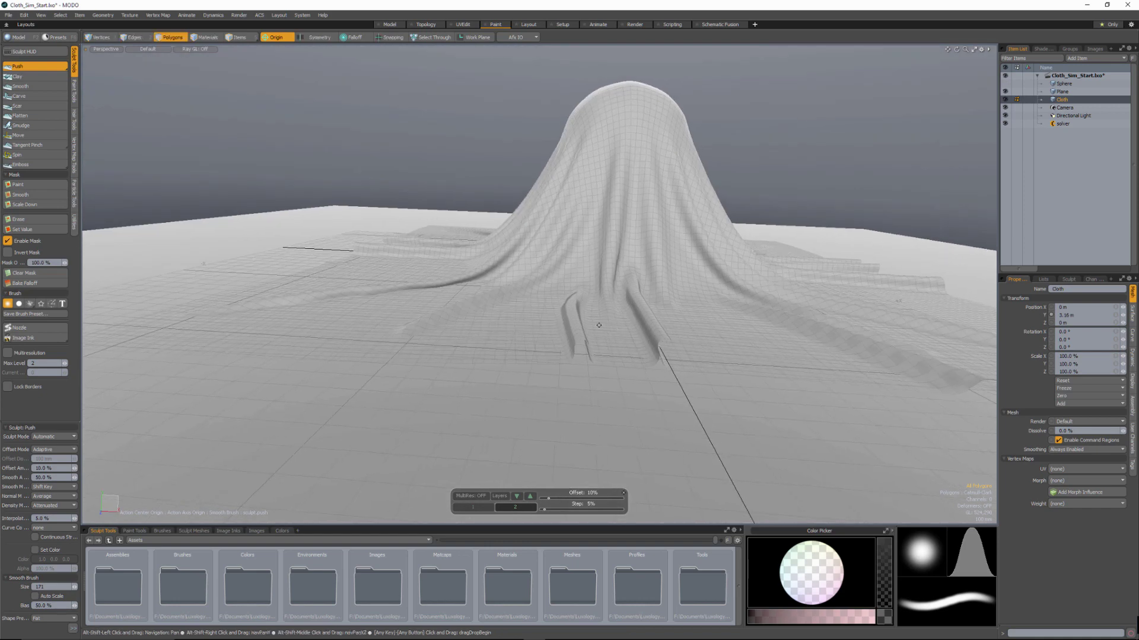
{"action": "mouse_move", "coordinate": [753, 323]}
{"action": "left_mouse_down", "text": "alt"}
{"action": "mouse_move", "coordinate": [650, 320]}
{"action": "mouse_move", "coordinate": [589, 278]}
{"action": "mouse_move", "coordinate": [568, 296]}
{"action": "mouse_move", "coordinate": [597, 267]}
{"action": "left_mouse_up", "text": "alt"}
{"action": "scroll", "coordinate": [599, 237], "scroll_direction": "up", "scroll_amount": 3}
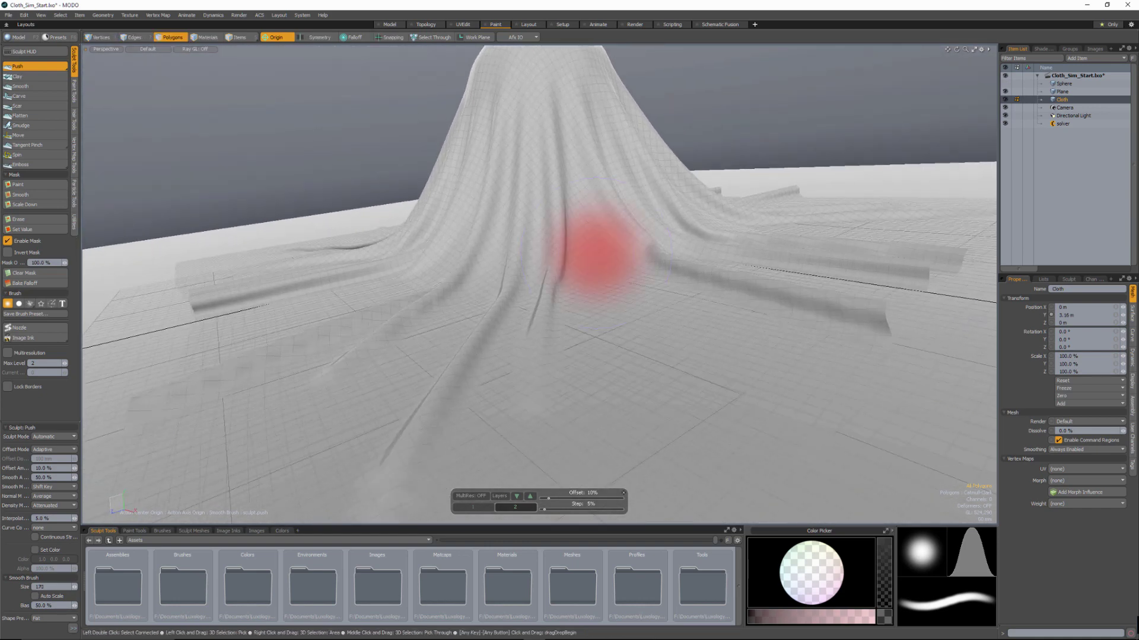
{"action": "right_click_drag", "start_coordinate": [597, 254], "coordinate": [557, 253]}
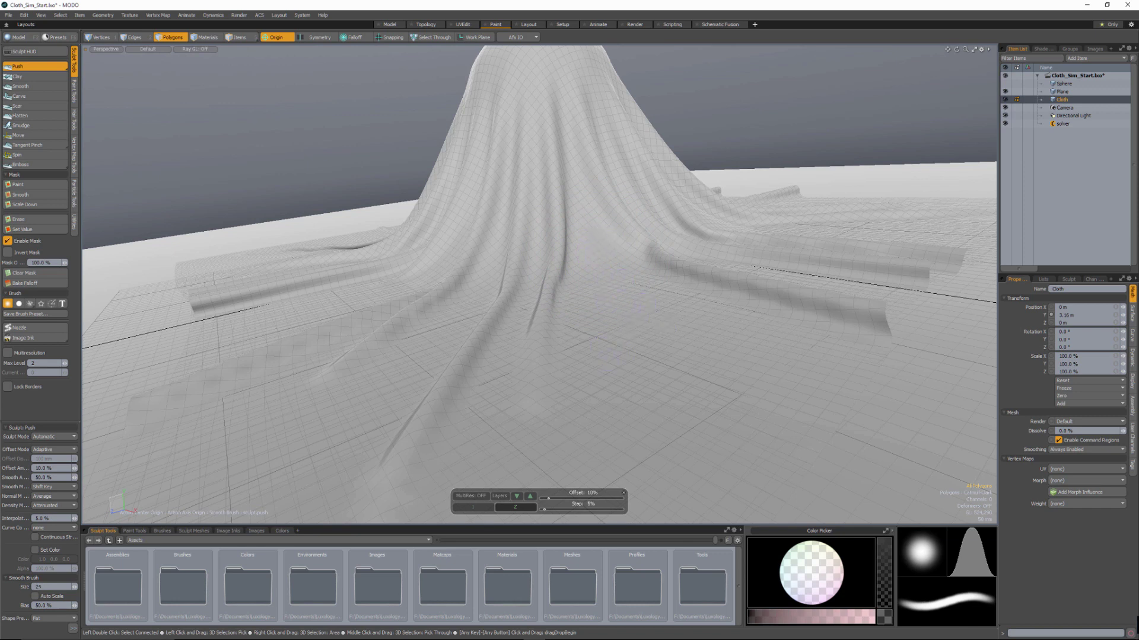
{"action": "left_click_drag", "start_coordinate": [771, 330], "coordinate": [597, 267], "text": "alt"}
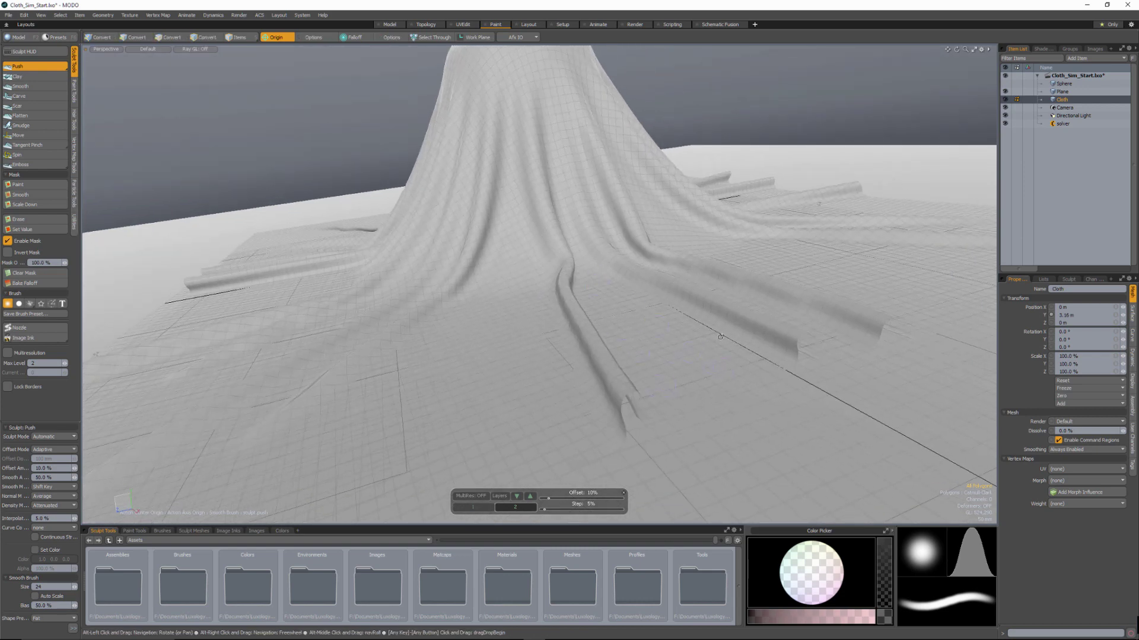
Enlarge the sculpt brush to size 51 and refine the folds around the cloth's base.
{"action": "left_click_drag", "start_coordinate": [644, 318], "coordinate": [517, 310], "text": "alt"}
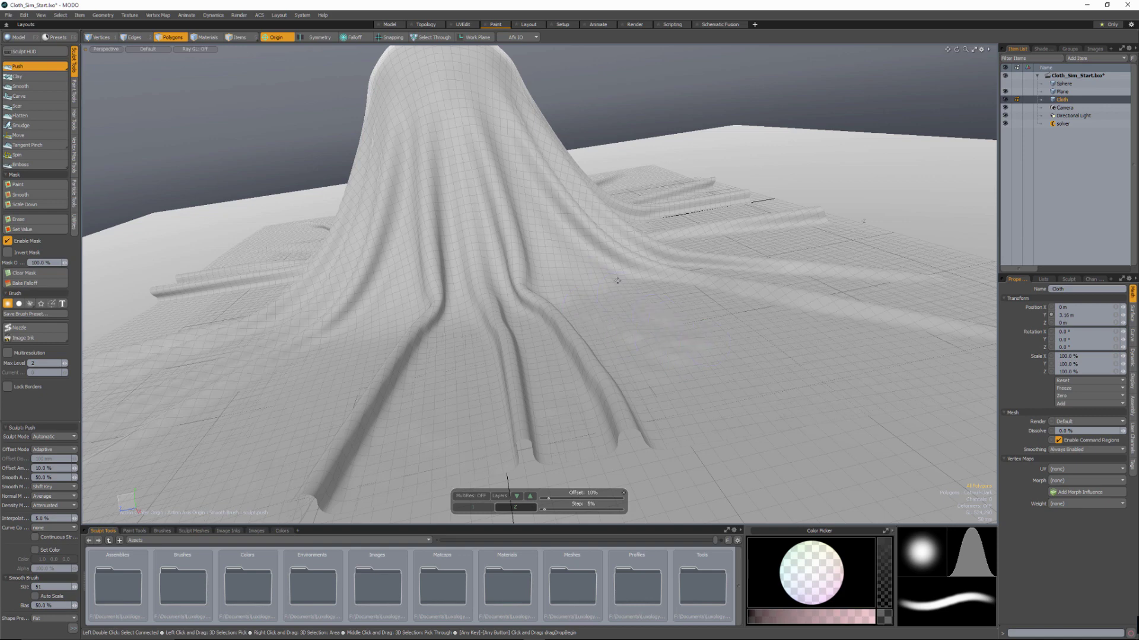
{"action": "left_click_drag", "start_coordinate": [794, 380], "coordinate": [555, 259], "text": "alt"}
{"action": "left_click_drag", "start_coordinate": [665, 354], "coordinate": [535, 283], "text": "alt"}
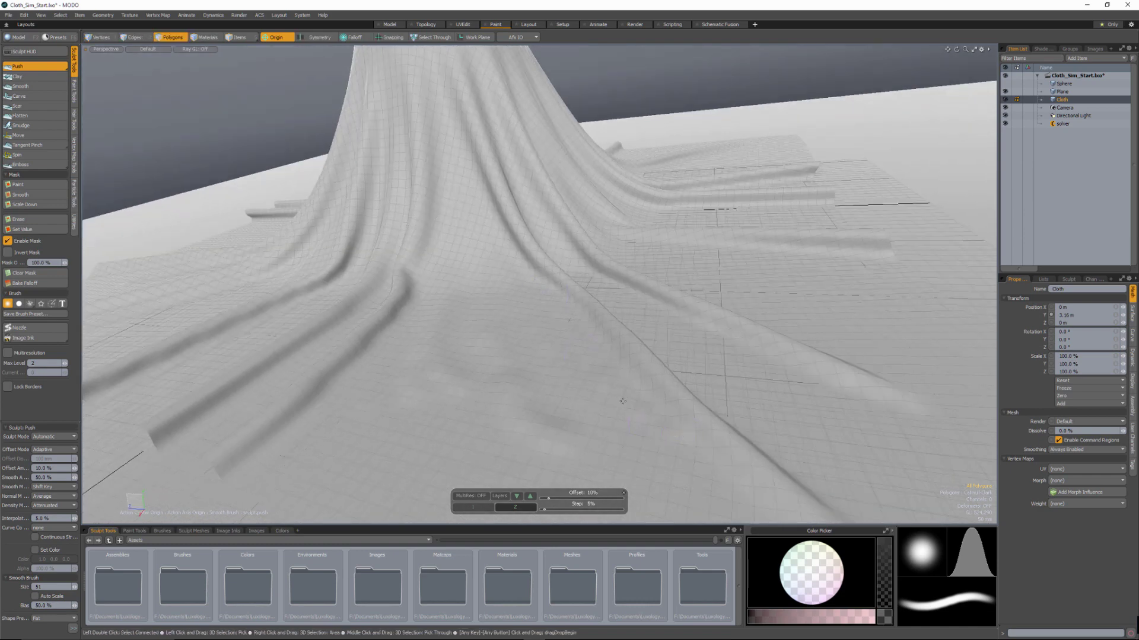
{"action": "left_click_drag", "start_coordinate": [622, 401], "coordinate": [495, 295], "text": "alt"}
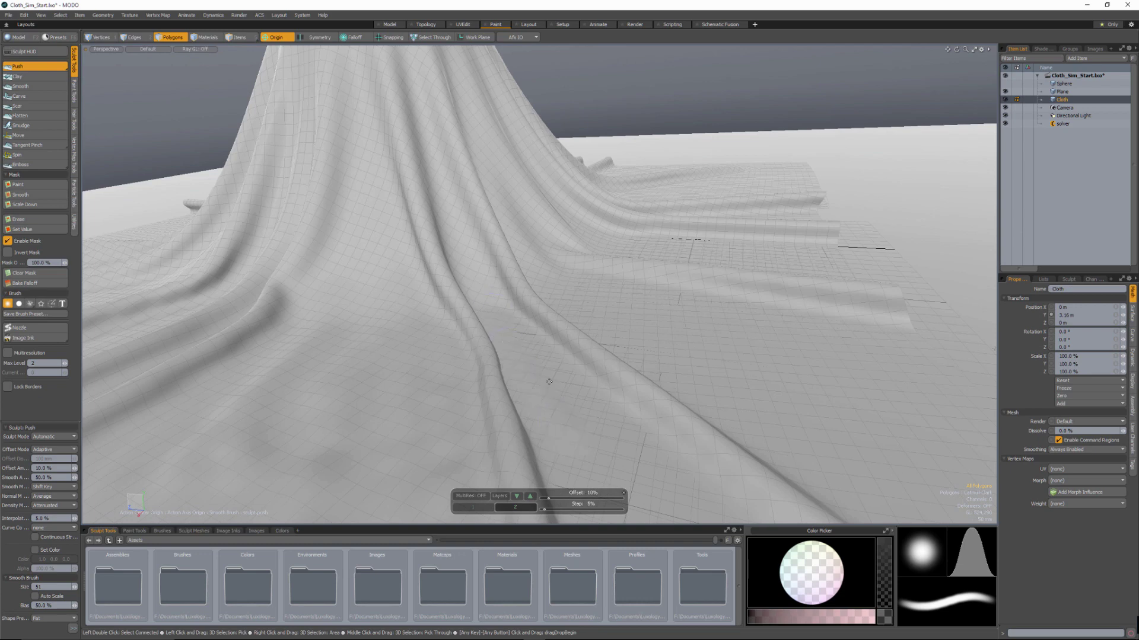
{"action": "left_click_drag", "start_coordinate": [598, 424], "coordinate": [570, 485], "text": "alt"}
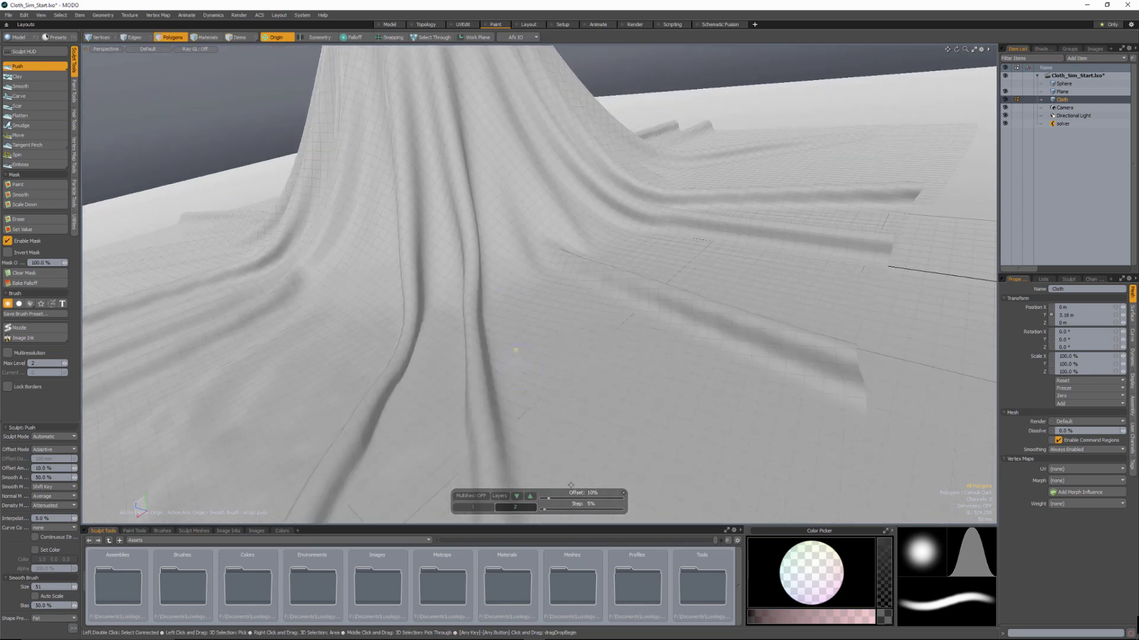
{"action": "left_click_drag", "start_coordinate": [677, 333], "coordinate": [721, 206], "text": "alt"}
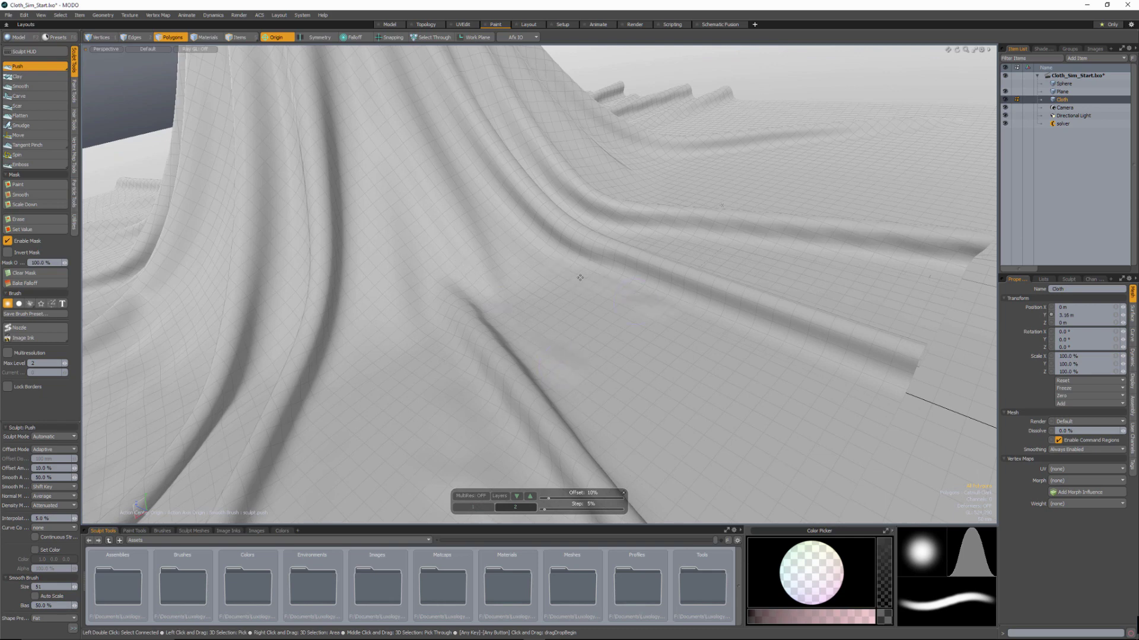
{"action": "left_click_drag", "start_coordinate": [580, 278], "coordinate": [528, 386], "text": "alt"}
Examine the whole sculpted cloth on the ground plane from a low viewpoint.
{"action": "key", "text": "shift+a"}
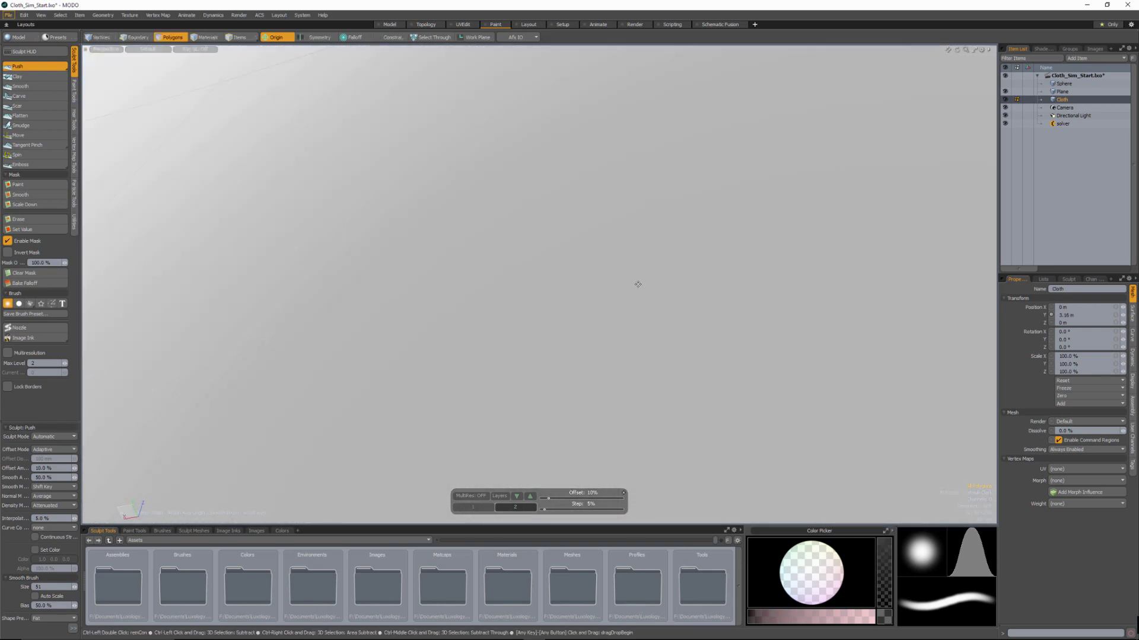
{"action": "left_click_drag", "start_coordinate": [635, 318], "coordinate": [704, 378], "text": "ctrl+alt"}
{"action": "key", "text": "shift+a"}
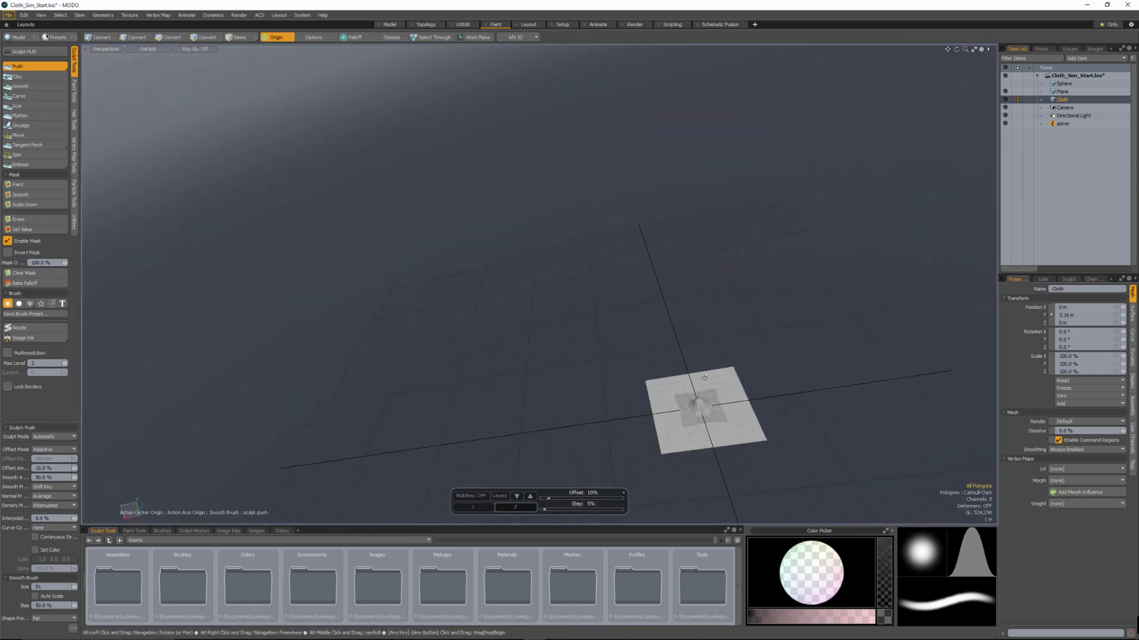
{"action": "key", "text": "shift+a"}
{"action": "left_click_drag", "start_coordinate": [552, 332], "coordinate": [516, 310], "text": "alt"}
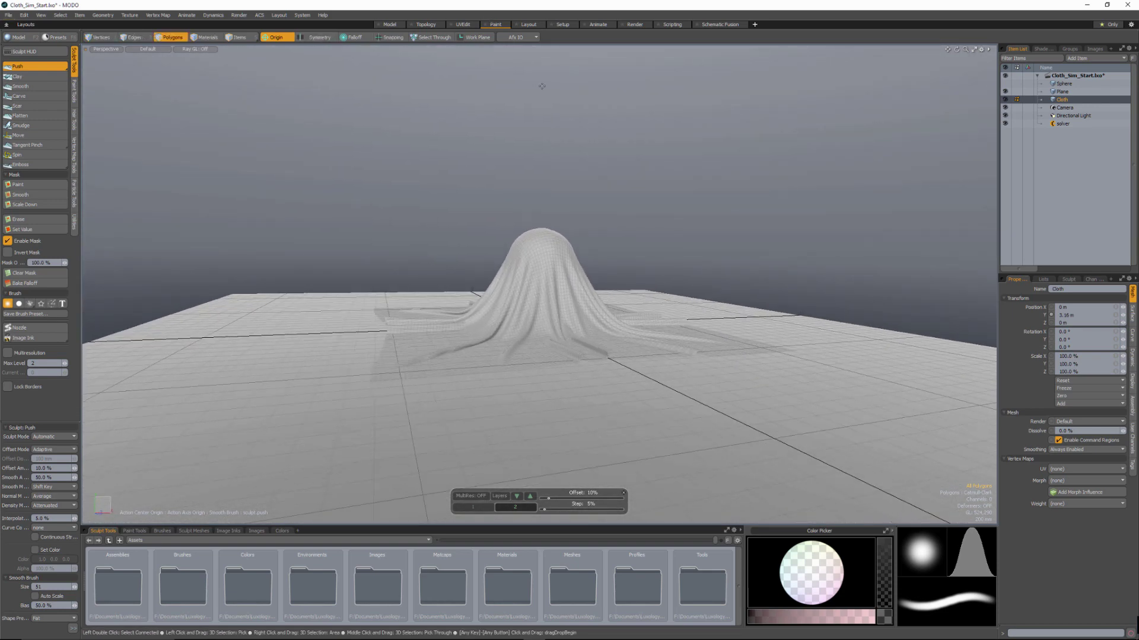
{"action": "left_click_drag", "start_coordinate": [534, 272], "coordinate": [578, 319], "text": "alt"}
{"action": "scroll", "coordinate": [473, 341], "scroll_direction": "up", "scroll_amount": 3}
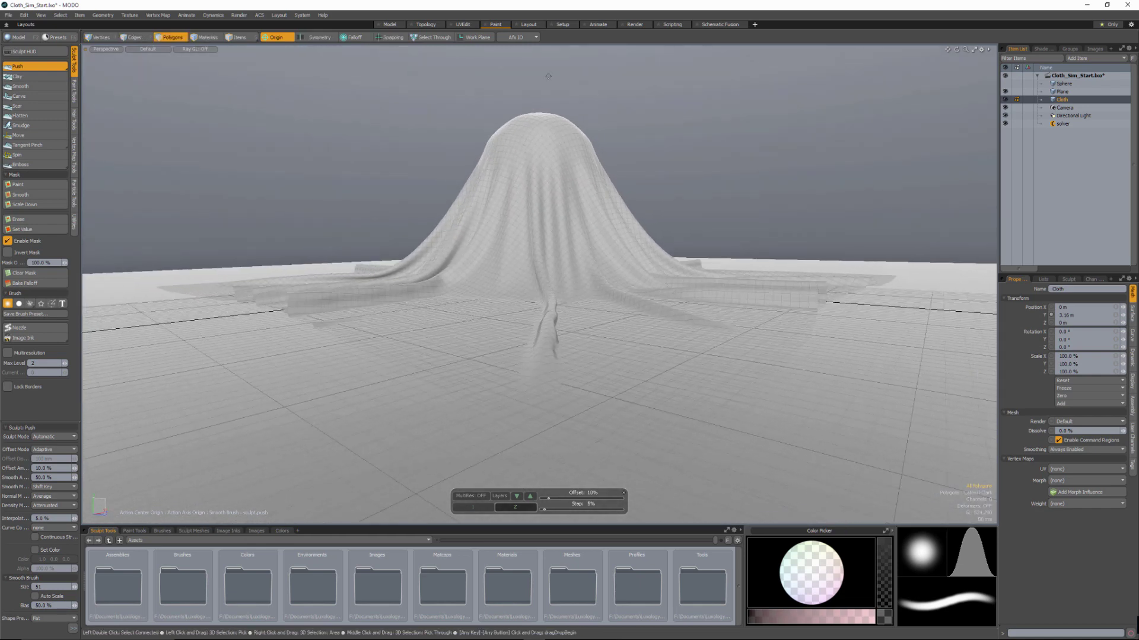
Return to the Model layout and drop the Push brush and the Origin action center.
{"action": "left_click", "coordinate": [390, 26]}
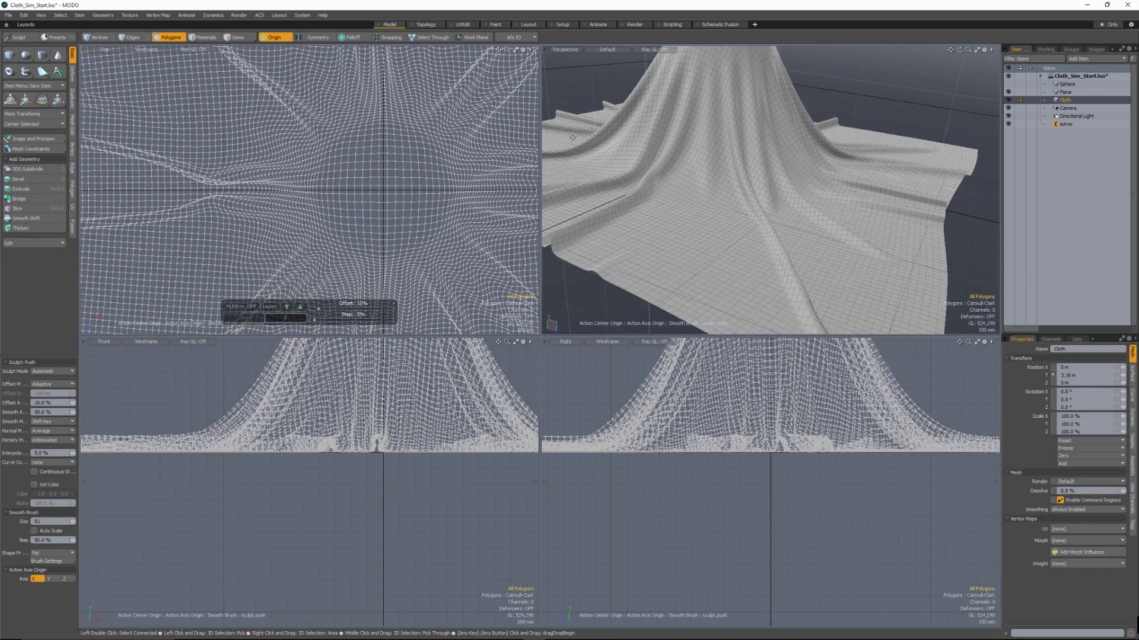
{"action": "key", "text": "super"}
{"action": "left_click_drag", "start_coordinate": [682, 169], "coordinate": [717, 155], "text": "alt"}
{"action": "scroll", "coordinate": [718, 155], "scroll_direction": "down", "scroll_amount": 3}
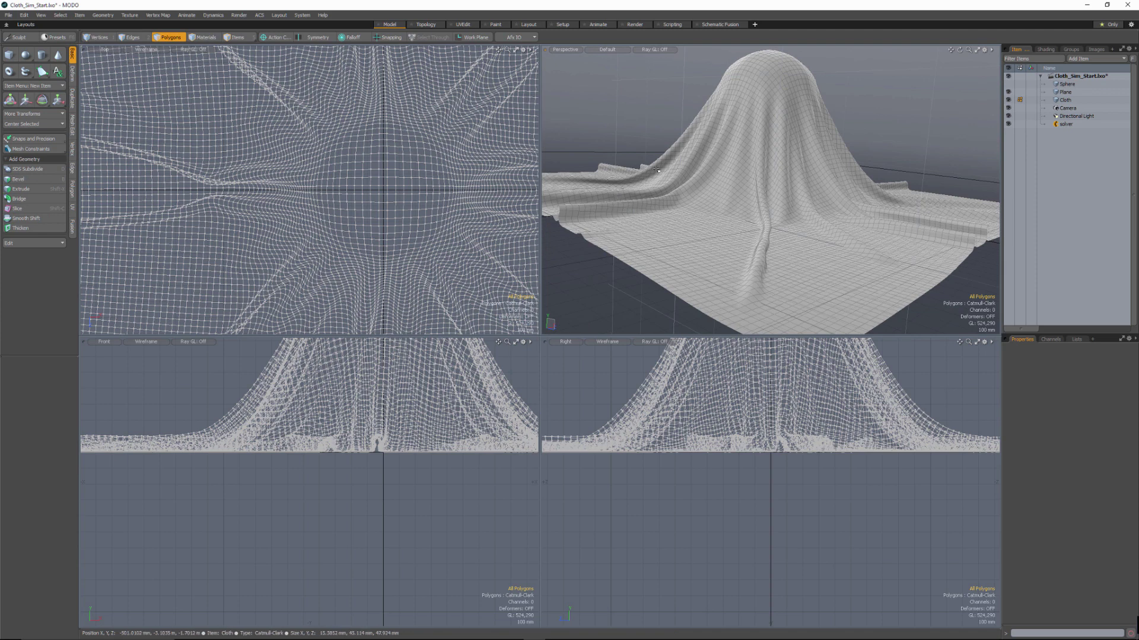
{"action": "left_click_drag", "start_coordinate": [779, 196], "coordinate": [796, 194], "text": "alt"}
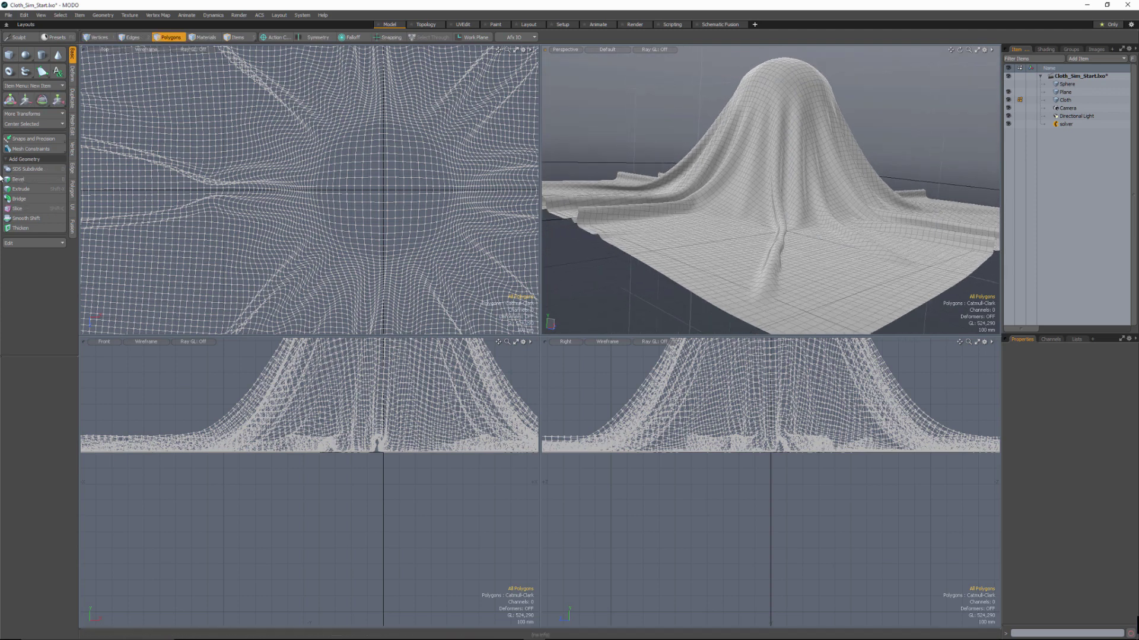
Thicken the entire cloth mesh with a 5 mm offset, check its folds and edges, and exit the tool.
{"action": "left_click", "coordinate": [20, 228]}
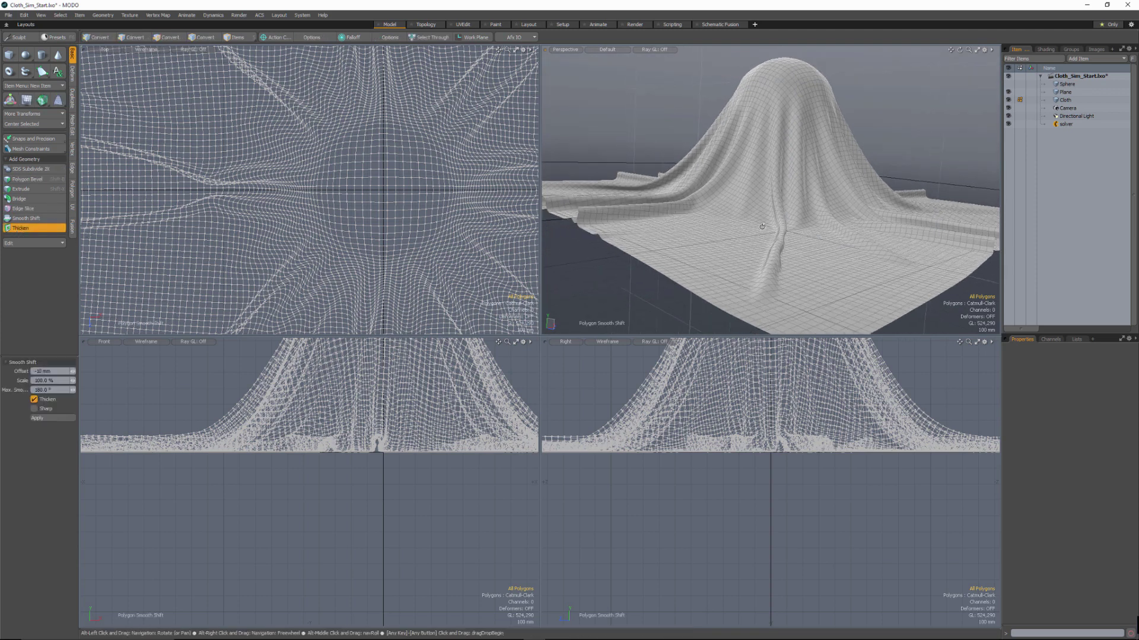
{"action": "left_click_drag", "start_coordinate": [745, 221], "coordinate": [732, 196], "text": "alt"}
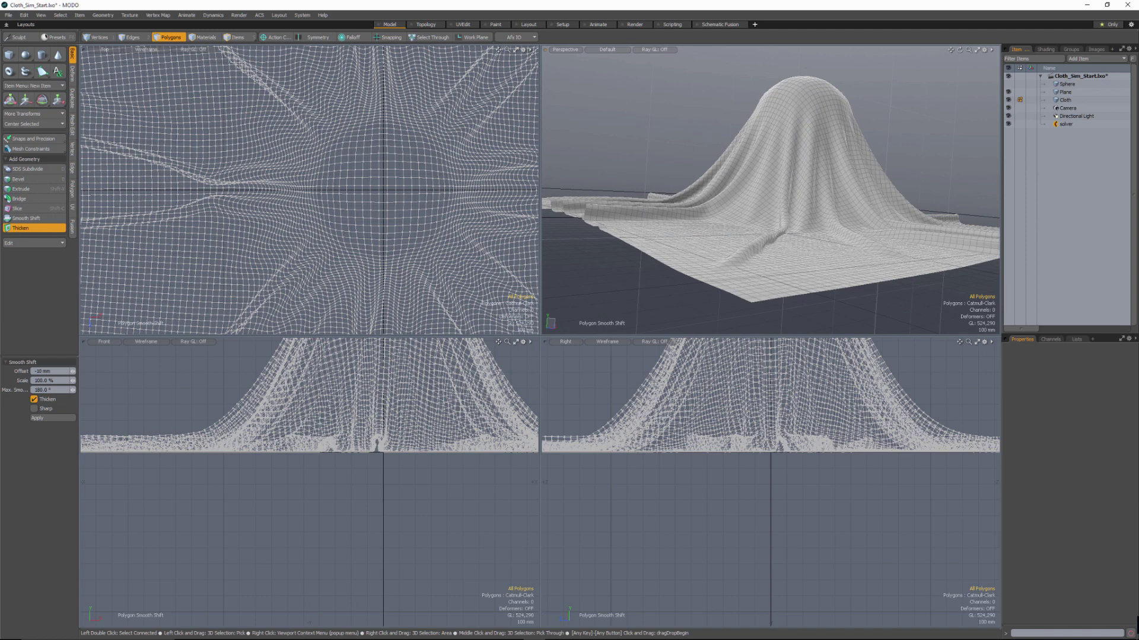
{"action": "left_click", "coordinate": [867, 135]}
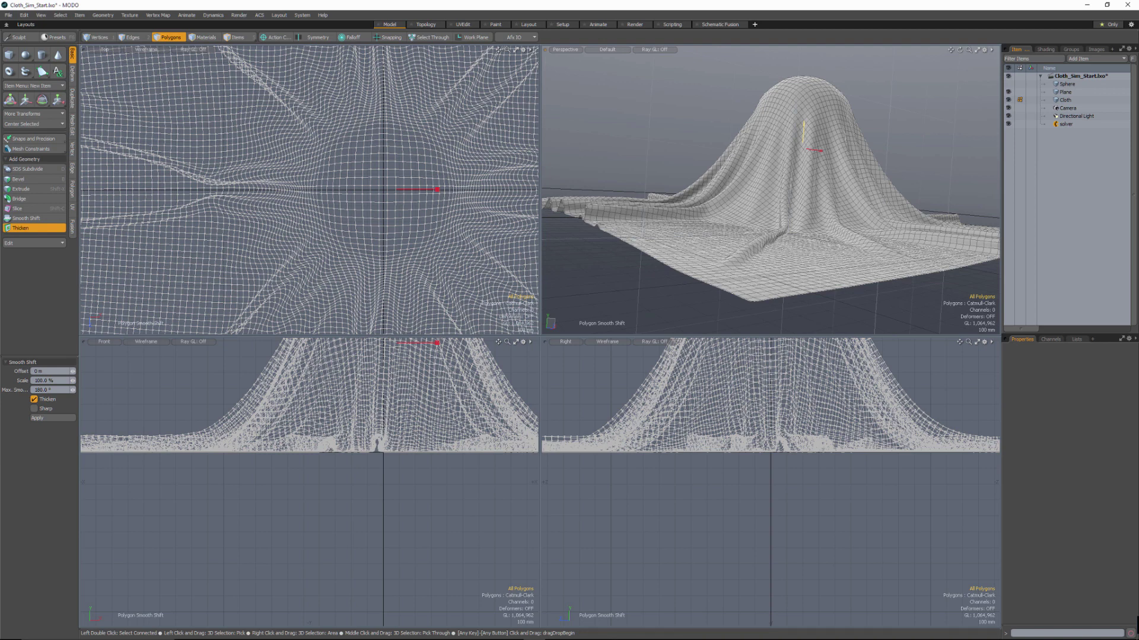
{"action": "left_click_drag", "start_coordinate": [803, 125], "coordinate": [791, 123]}
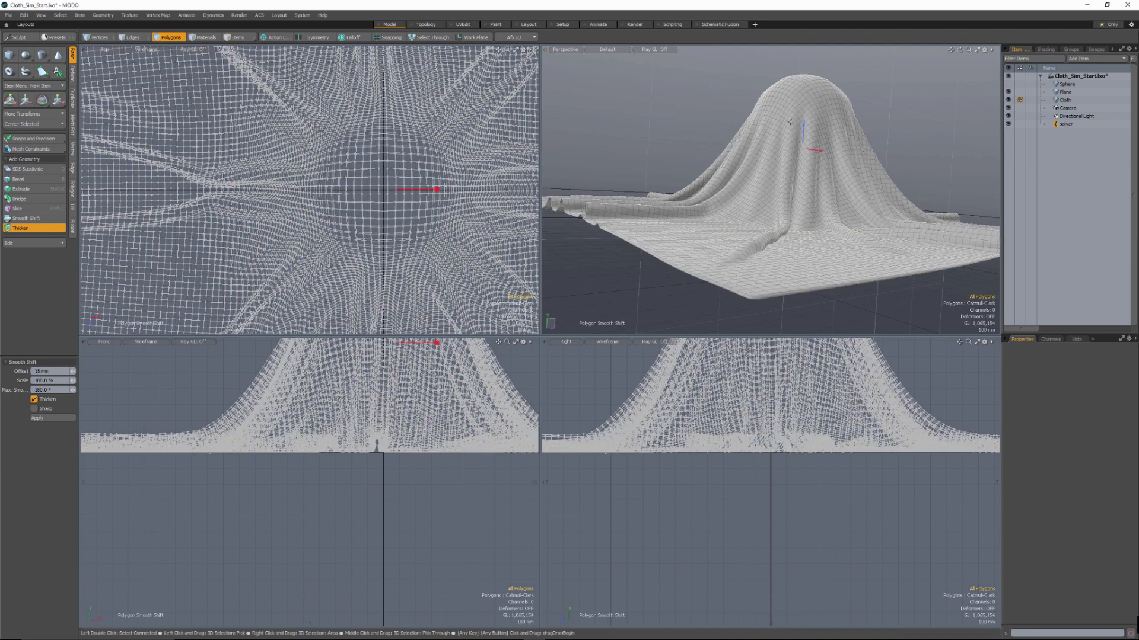
{"action": "left_click_drag", "start_coordinate": [612, 243], "coordinate": [646, 243], "text": "alt"}
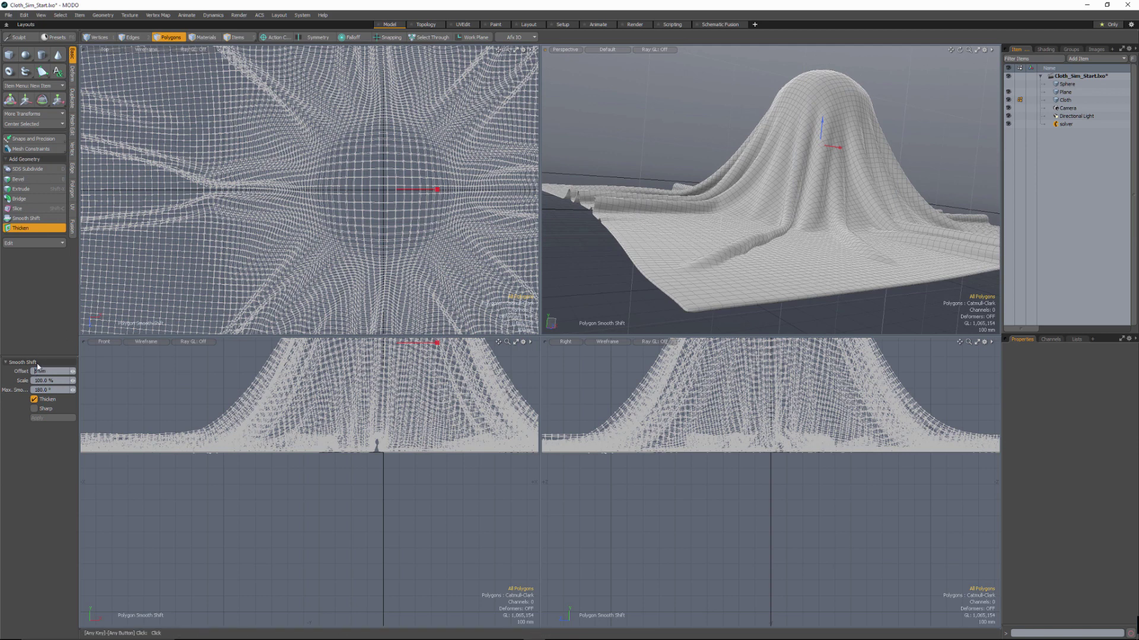
{"action": "key", "text": "Tab"}
{"action": "left_click_drag", "start_coordinate": [694, 246], "coordinate": [816, 207], "text": "alt"}
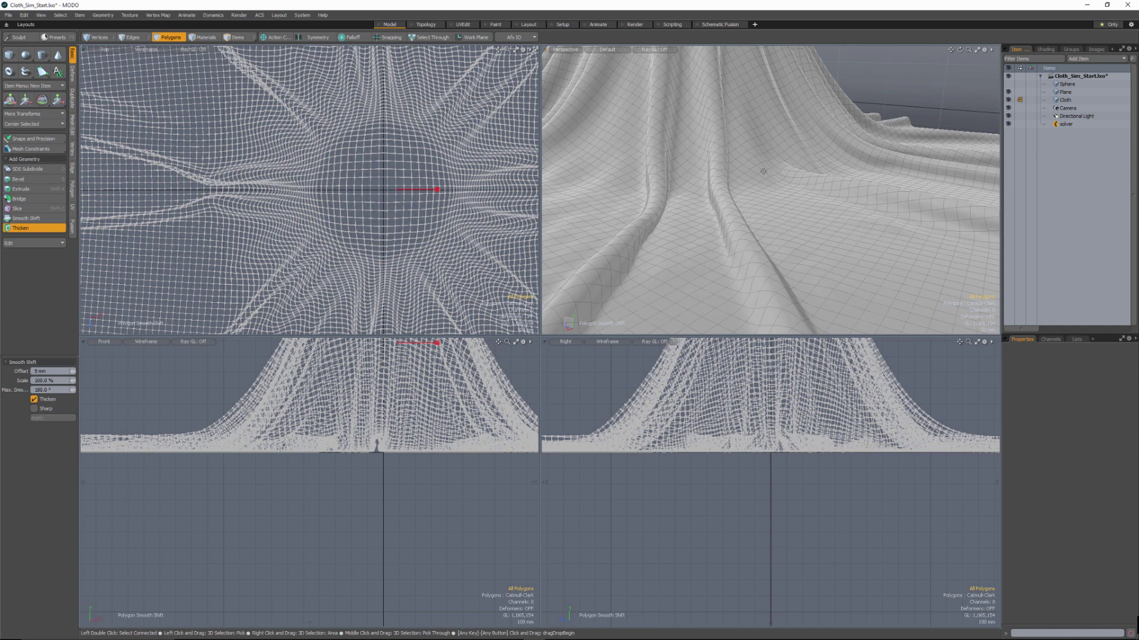
{"action": "left_click_drag", "start_coordinate": [763, 171], "coordinate": [709, 223], "text": "alt"}
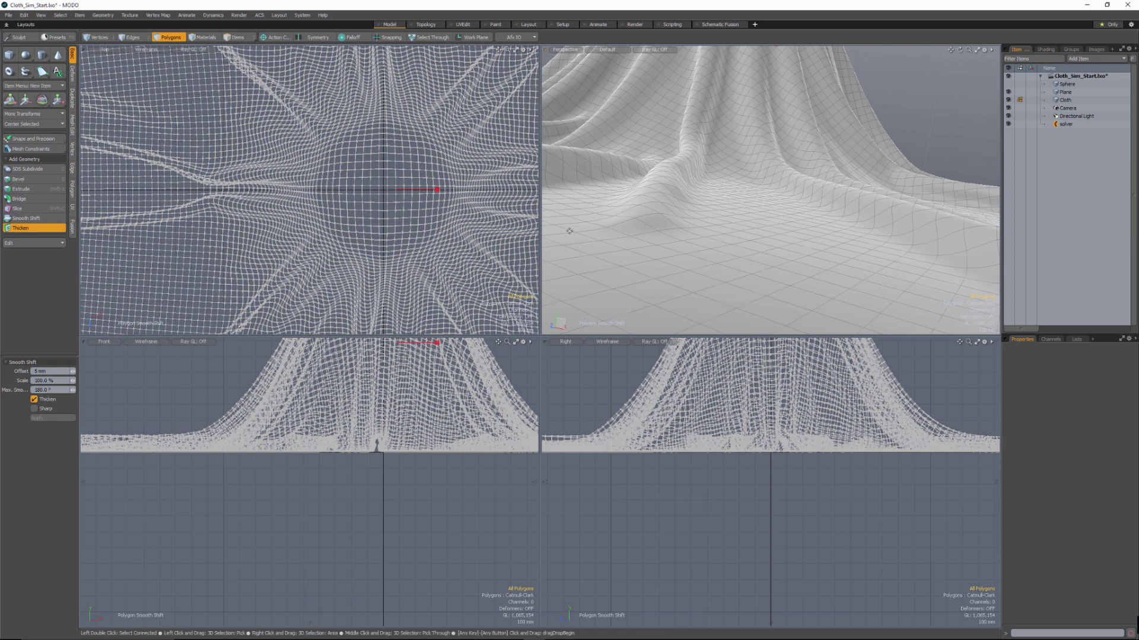
{"action": "left_click_drag", "start_coordinate": [712, 231], "coordinate": [621, 227], "text": "alt"}
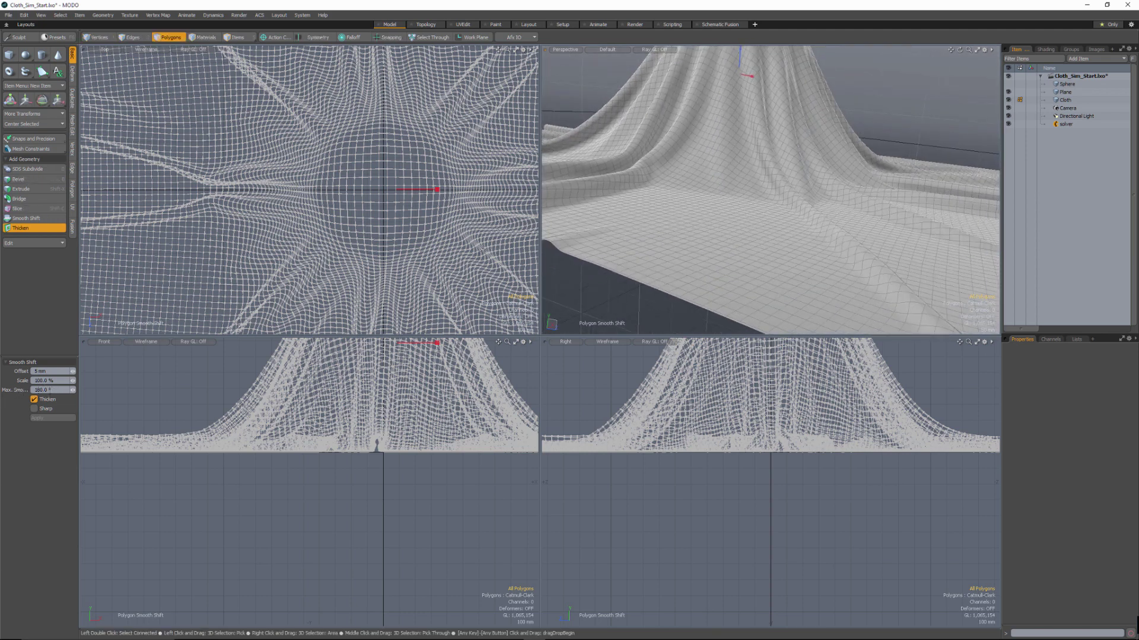
{"action": "left_click_drag", "start_coordinate": [771, 200], "coordinate": [725, 205], "text": "ctrl+alt"}
{"action": "left_click_drag", "start_coordinate": [725, 204], "coordinate": [688, 190], "text": "alt"}
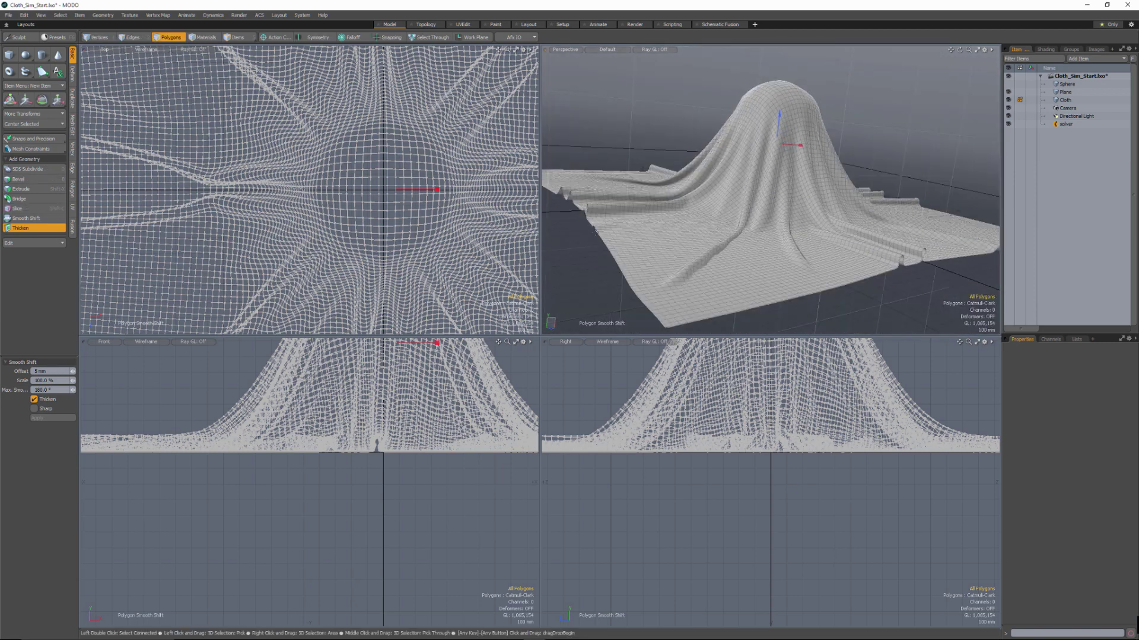
{"action": "left_click_drag", "start_coordinate": [781, 220], "coordinate": [814, 197], "text": "alt"}
{"action": "key", "text": "space"}
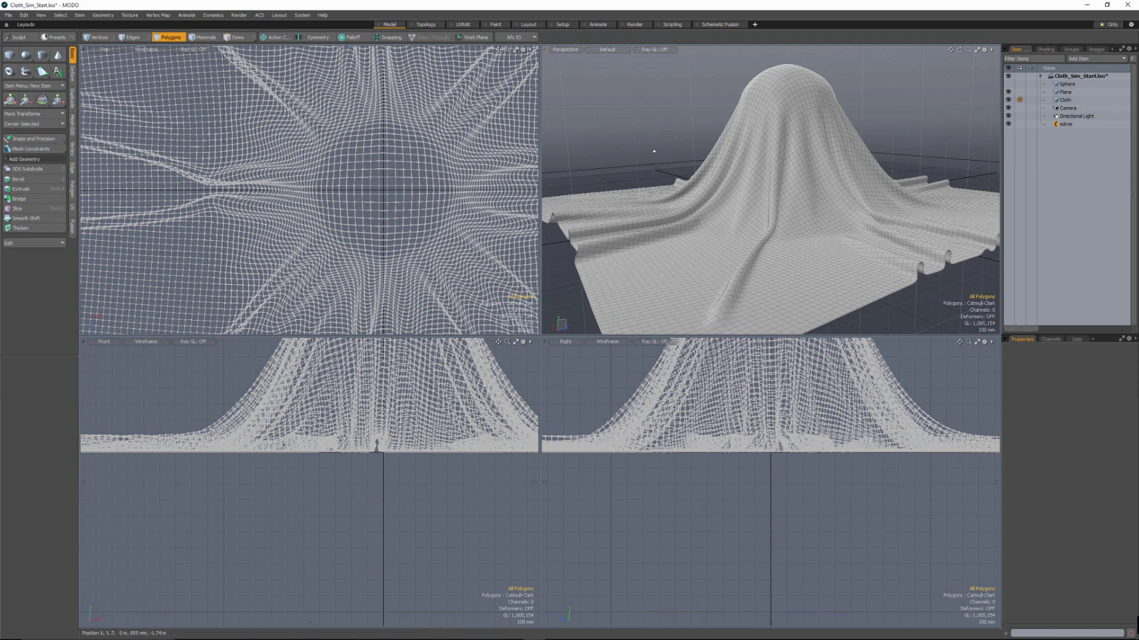
Switch to the Setup layout and show the dynamics properties of the ground plane.
{"action": "left_click_drag", "start_coordinate": [880, 165], "coordinate": [864, 144], "text": "alt"}
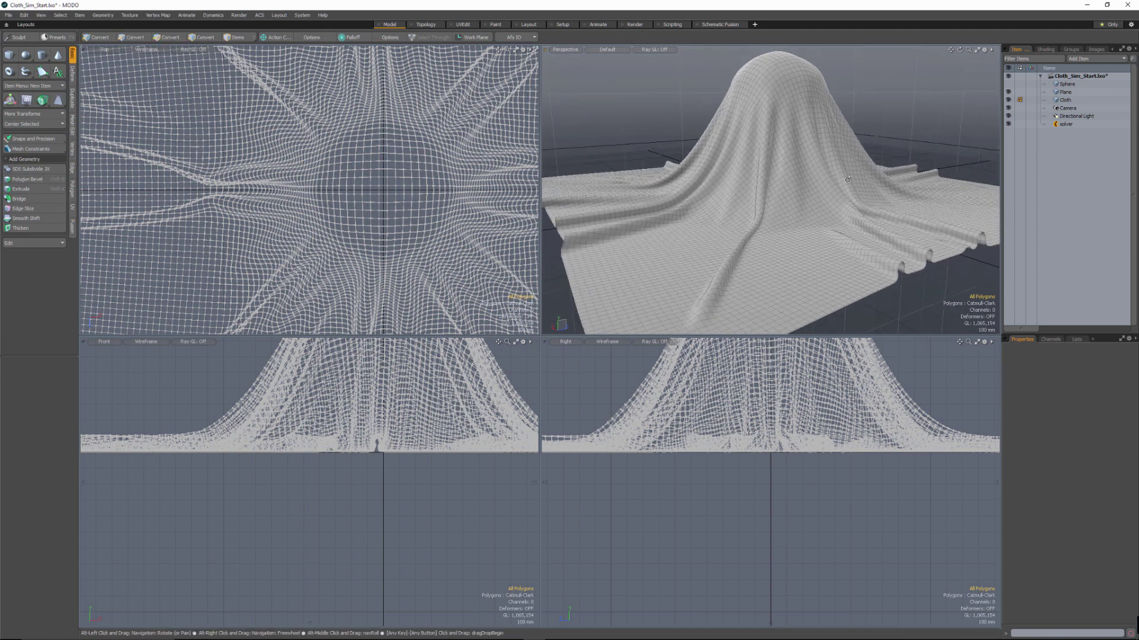
{"action": "mouse_move", "coordinate": [711, 197]}
{"action": "left_mouse_down", "text": "alt"}
{"action": "mouse_move", "coordinate": [700, 214]}
{"action": "mouse_move", "coordinate": [706, 205]}
{"action": "left_mouse_up", "text": "alt"}
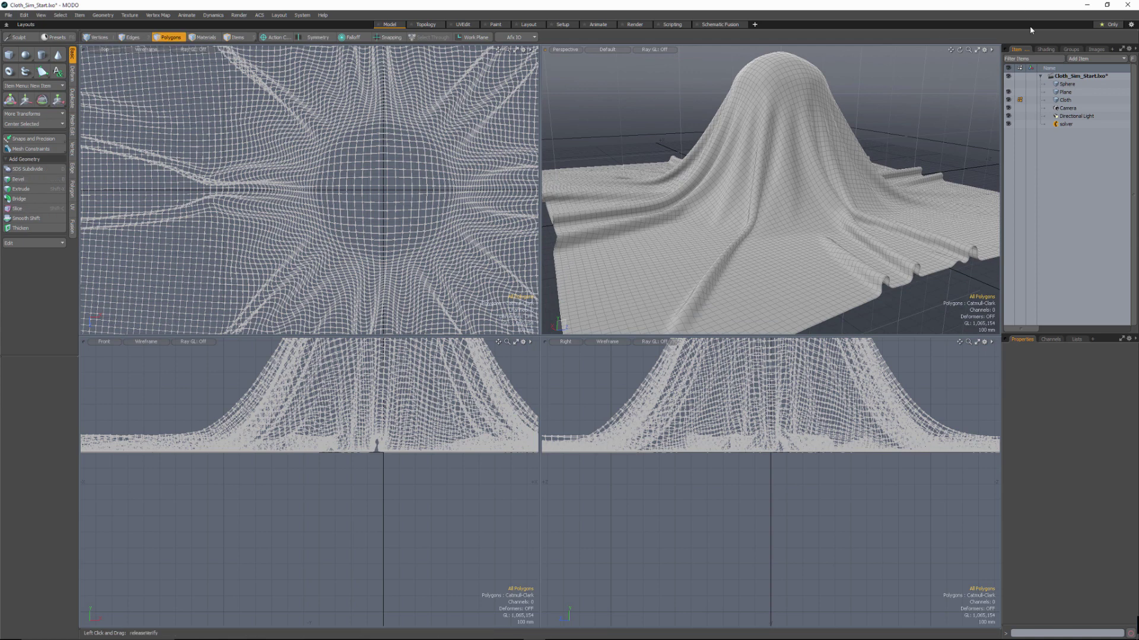
{"action": "left_click", "coordinate": [562, 24]}
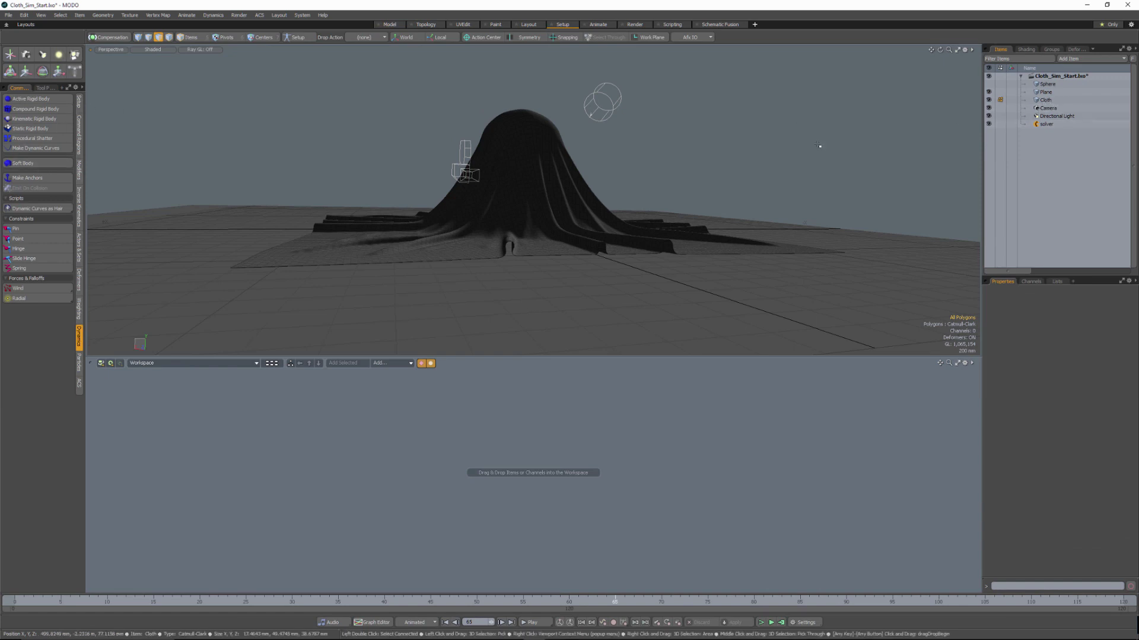
{"action": "left_click", "coordinate": [1048, 93]}
{"action": "left_click", "coordinate": [1131, 359]}
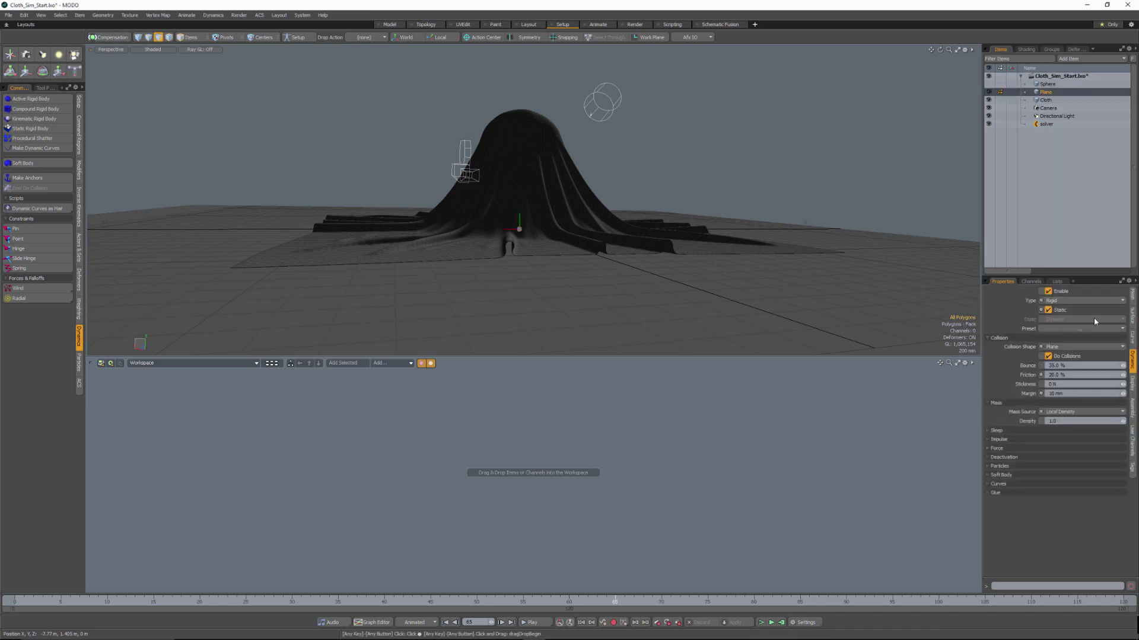
Select the cloth in Items mode and review its dynamics properties, expanding the Soft Body settings.
{"action": "key", "text": "5"}
{"action": "left_click", "coordinate": [565, 180]}
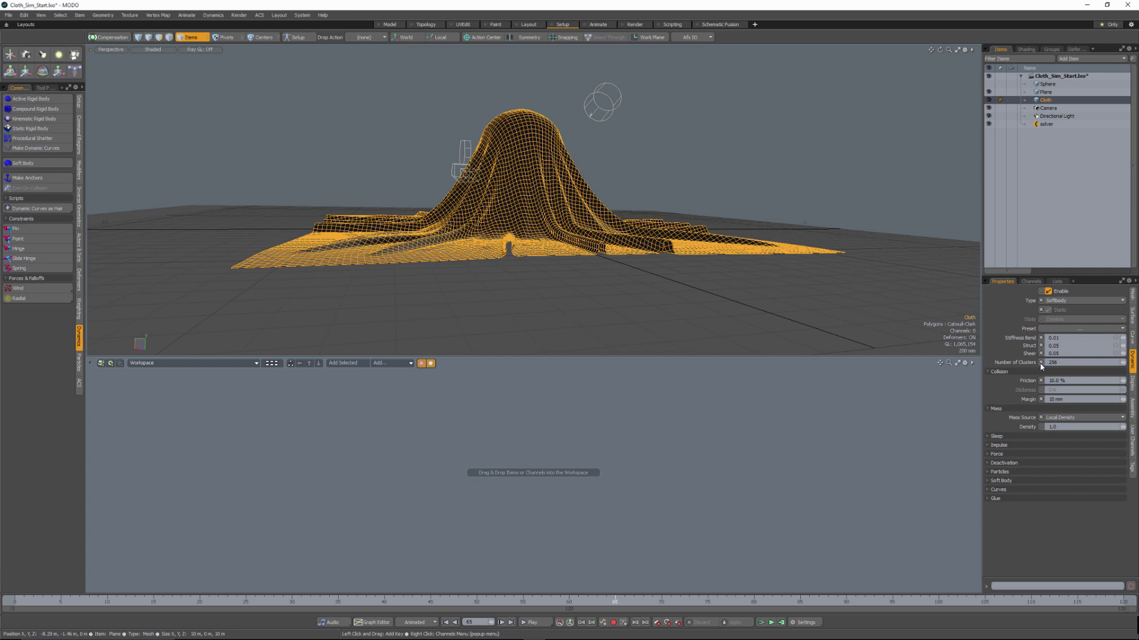
{"action": "mouse_move", "coordinate": [1041, 365]}
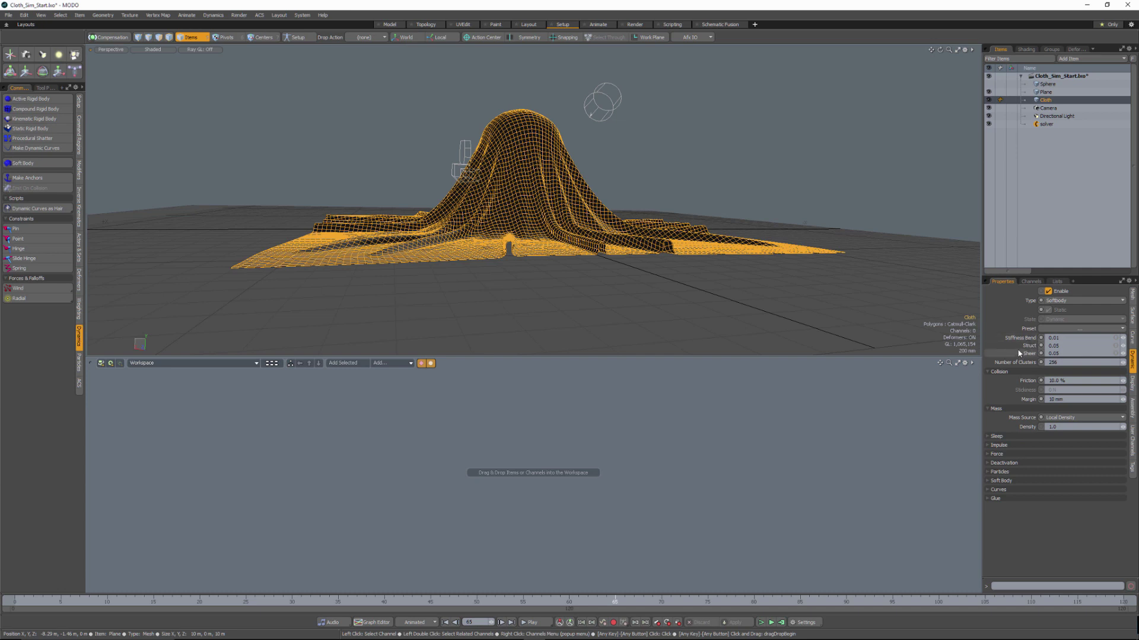
{"action": "left_click", "coordinate": [1003, 481]}
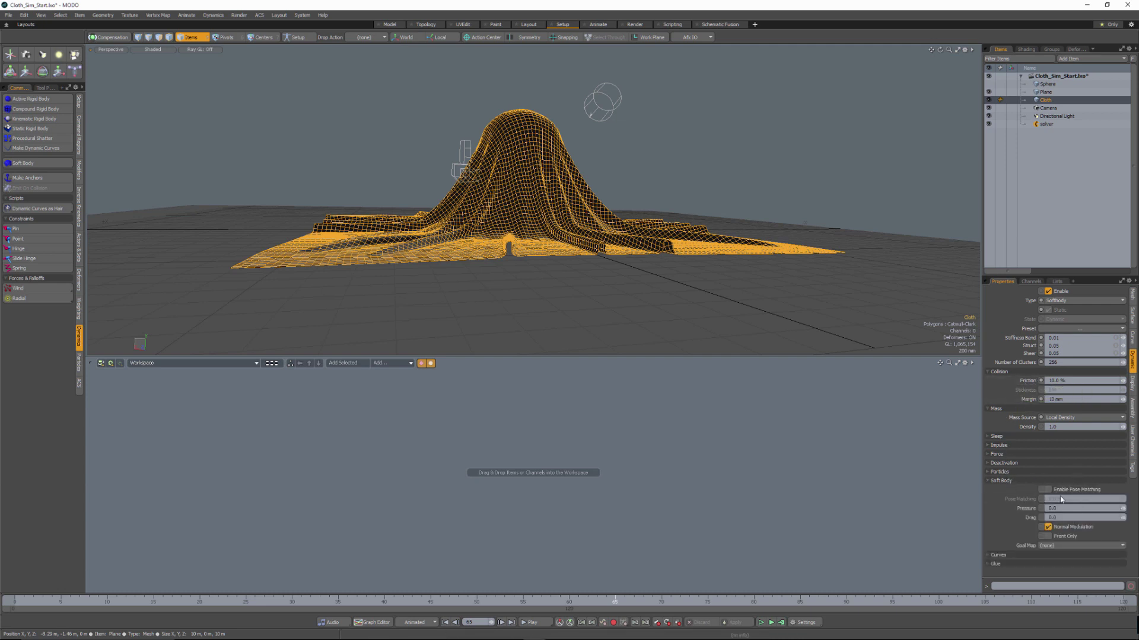